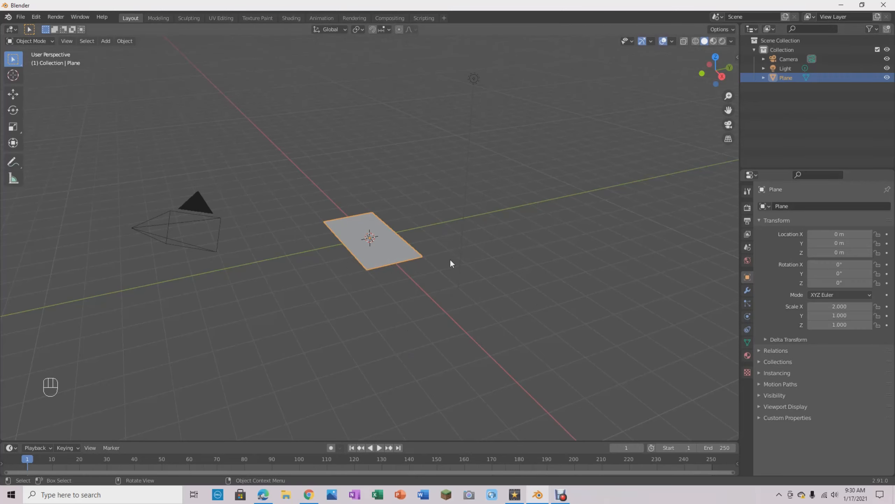
# - Examine the flat plane from above and edge-on to check whether it has any thickness
pyautogui.scroll(5, 450, 259)
pyautogui.moveTo(449, 258); pyautogui.dragTo(491, 248, button='middle')
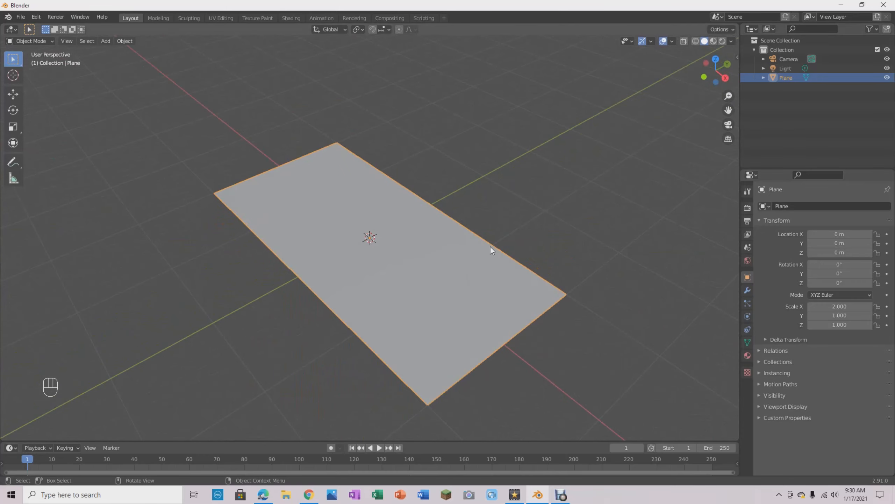
pyautogui.click(537, 199)
pyautogui.moveTo(592, 281); pyautogui.dragTo(573, 249, button='middle')
pyautogui.click(405, 268)
pyautogui.scroll(3, 571, 251)
pyautogui.moveTo(557, 282); pyautogui.dragTo(545, 273, button='middle')
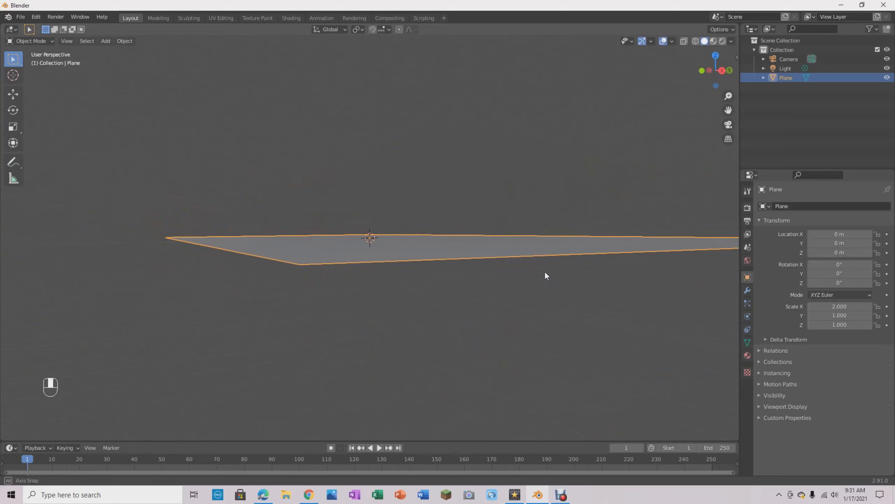
pyautogui.click(544, 274)
pyautogui.moveTo(566, 205); pyautogui.dragTo(442, 278, button='middle')
pyautogui.scroll(-5, 569, 217)
pyautogui.click(346, 247)
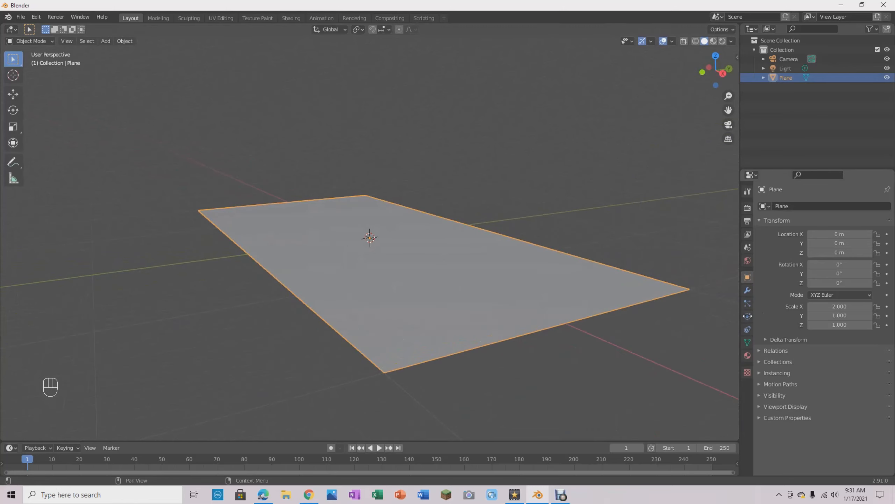
# - Add a Solidify modifier to the plane
pyautogui.click(748, 290)
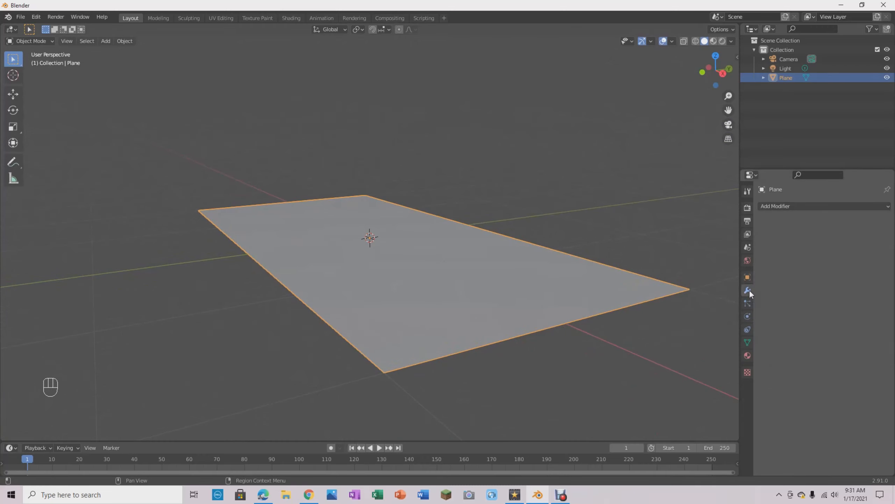
pyautogui.click(783, 205)
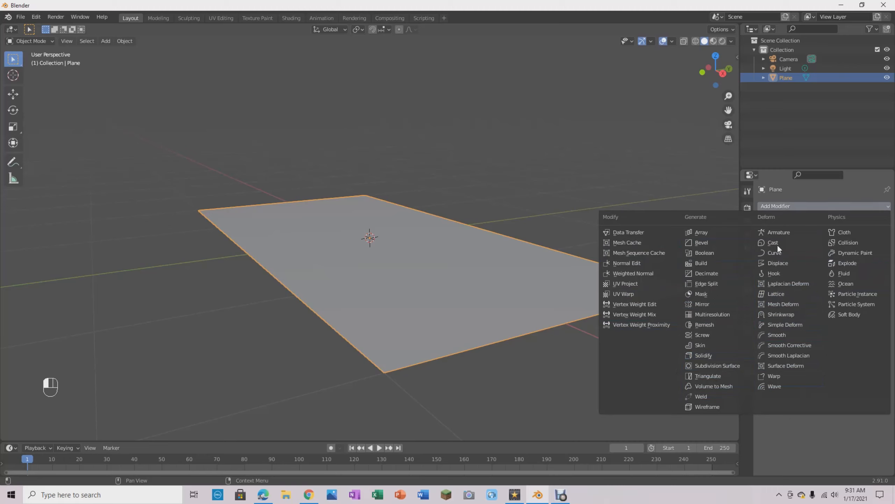
pyautogui.click(701, 355)
# - Set the Solidify modifier's thickness to 0.05 m
pyautogui.moveTo(700, 353); pyautogui.dragTo(603, 370, button='middle')
pyautogui.scroll(8, 603, 369)
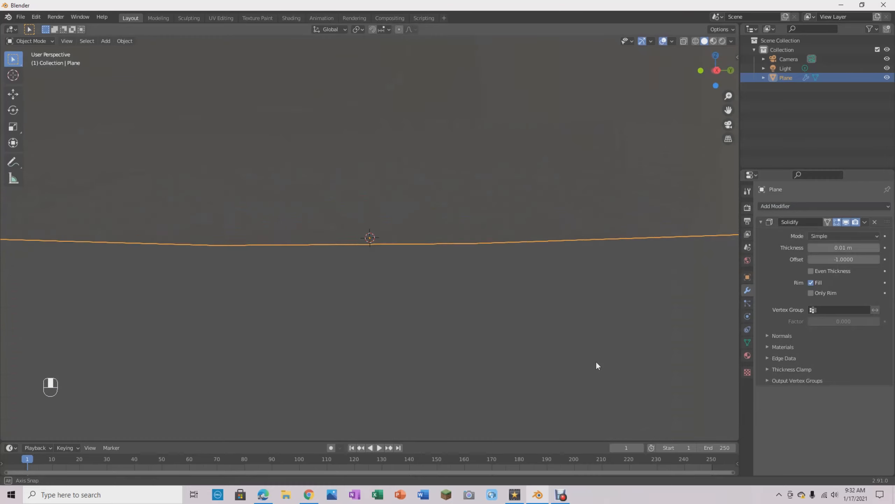
pyautogui.moveTo(597, 365); pyautogui.dragTo(542, 362, button='middle')
pyautogui.moveTo(858, 247); pyautogui.dragTo(839, 250)
pyautogui.click(838, 250)
pyautogui.press('BackSpace')
pyautogui.press('BackSpace')
pyautogui.press('BackSpace')
pyautogui.press('BackSpace')
pyautogui.press('BackSpace')
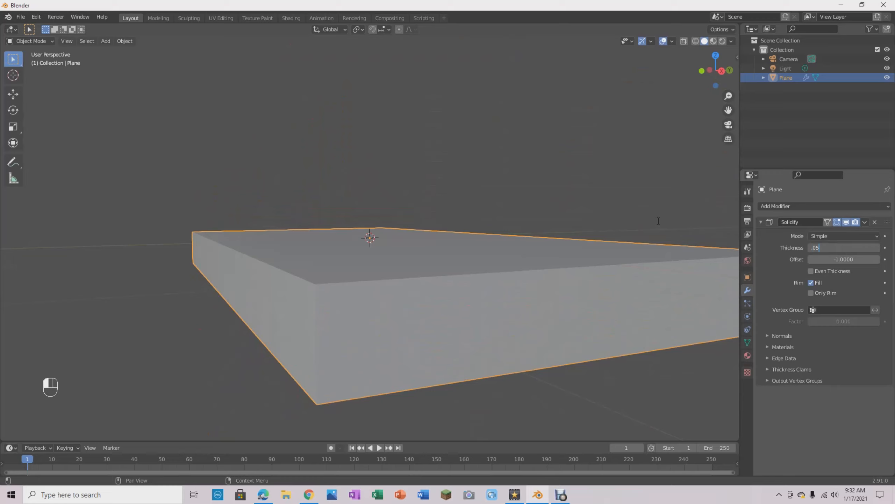
pyautogui.press('Return')
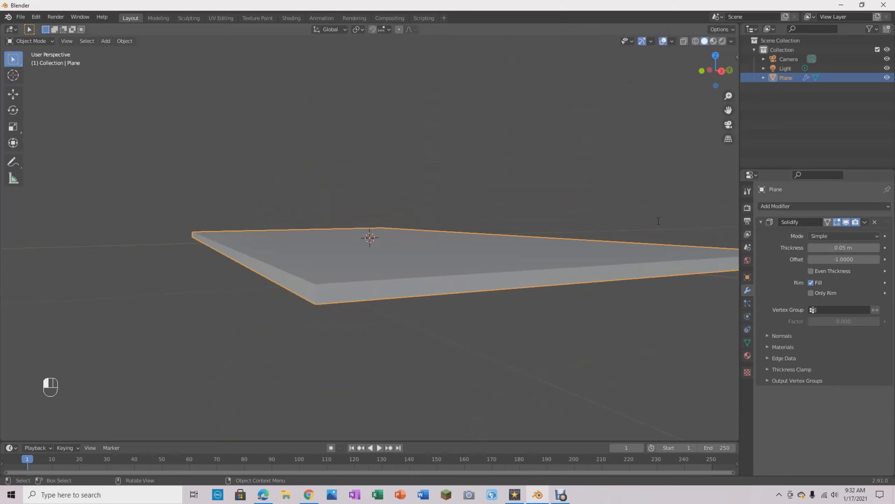
# - Switch the thickened plane into Edit Mode and back to Object Mode, twice in a row
pyautogui.moveTo(525, 201); pyautogui.dragTo(551, 209, button='middle')
pyautogui.scroll(-3, 575, 240)
pyautogui.moveTo(588, 261); pyautogui.dragTo(641, 250, button='middle')
pyautogui.moveTo(540, 308)
pyautogui.mouseDown(button='middle')
pyautogui.moveTo(524, 217)
pyautogui.moveTo(548, 238)
pyautogui.moveTo(548, 296)
pyautogui.mouseUp(button='middle')
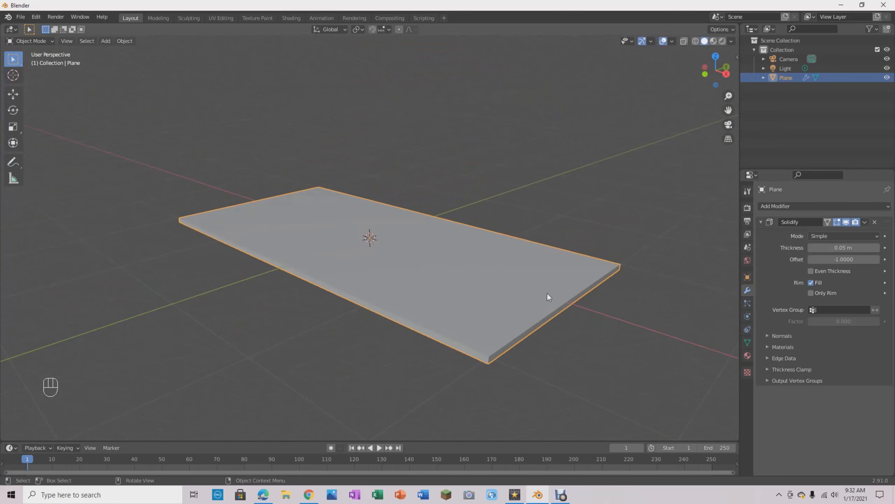
pyautogui.moveTo(552, 319); pyautogui.dragTo(626, 368, button='middle')
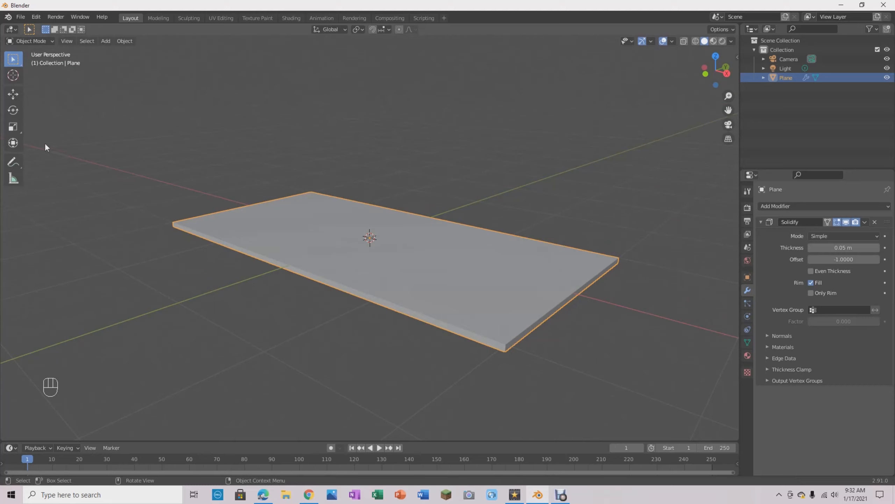
pyautogui.click(50, 40)
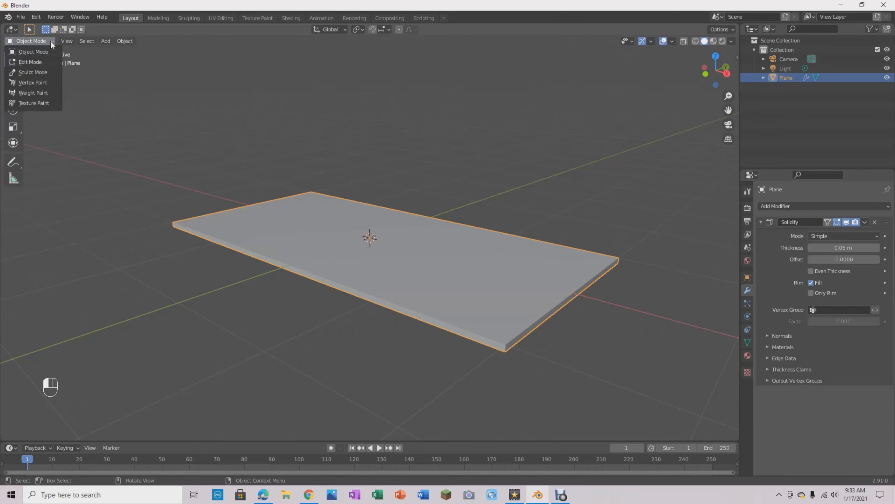
pyautogui.click(44, 65)
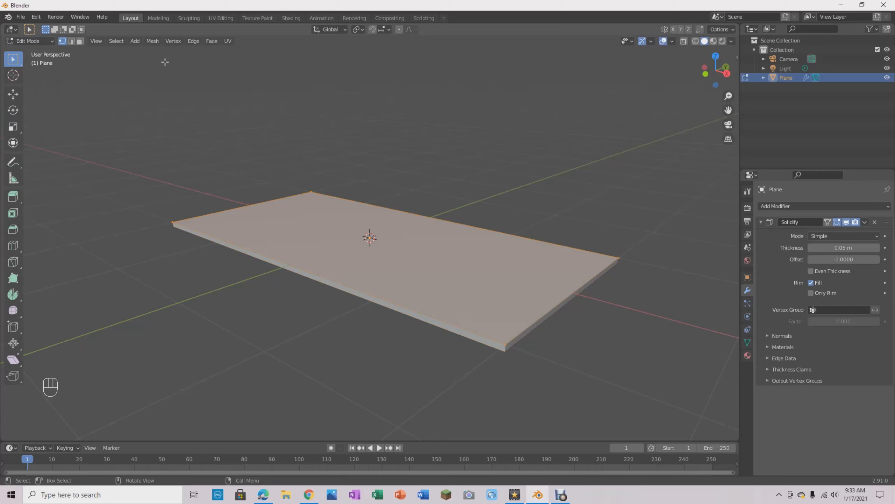
pyautogui.click(42, 38)
pyautogui.click(41, 53)
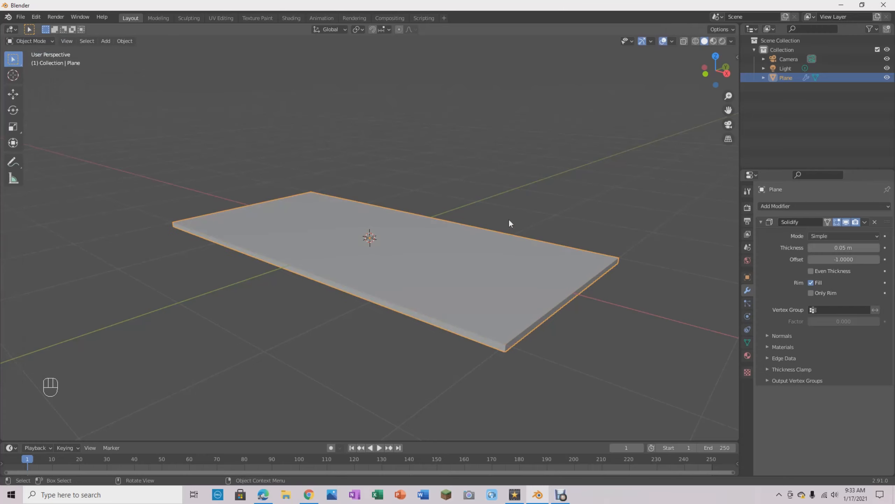
pyautogui.press('Tab')
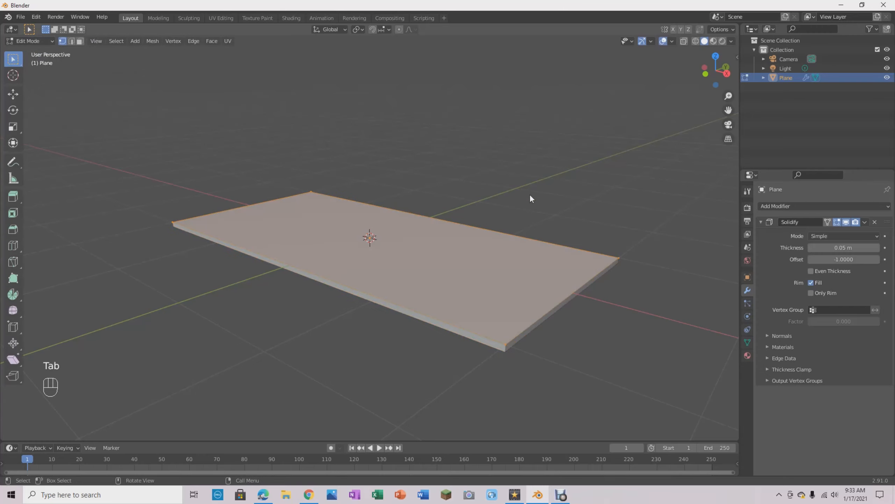
pyautogui.press('Tab')
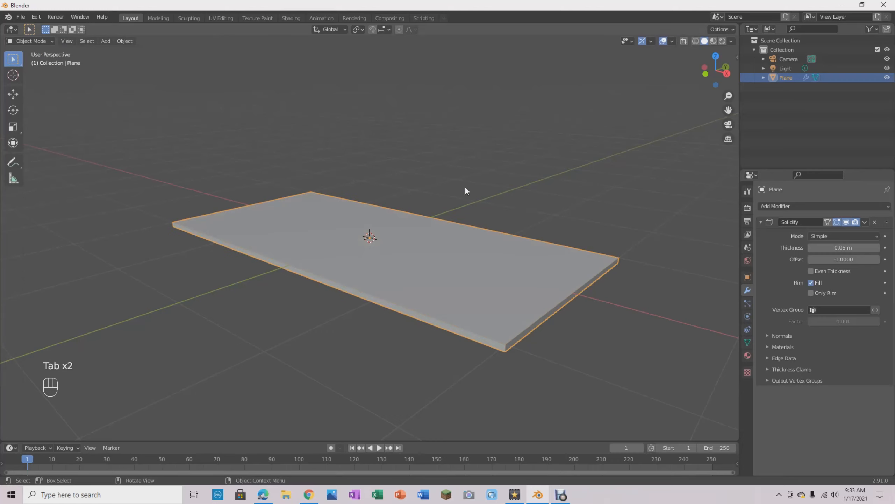
# - Put the thickened plane into Edit Mode
pyautogui.hotkey('ctrl', 'Tab')
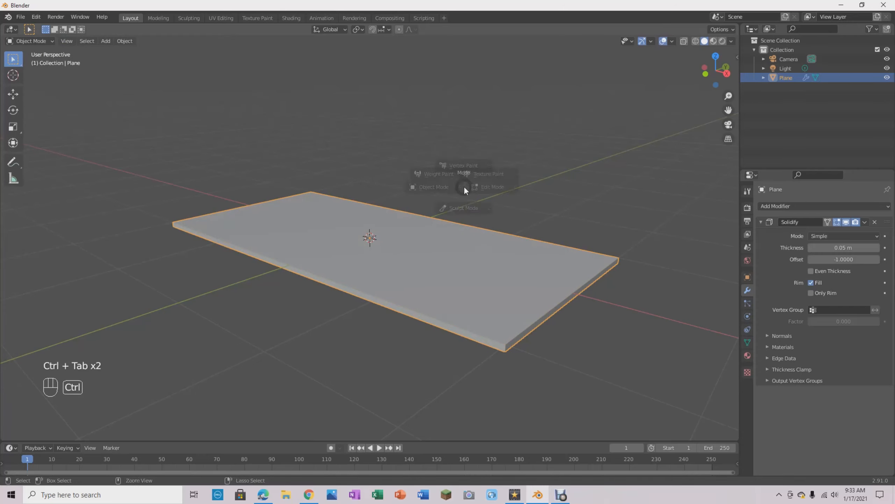
pyautogui.hotkey('ctrl', 'Tab')
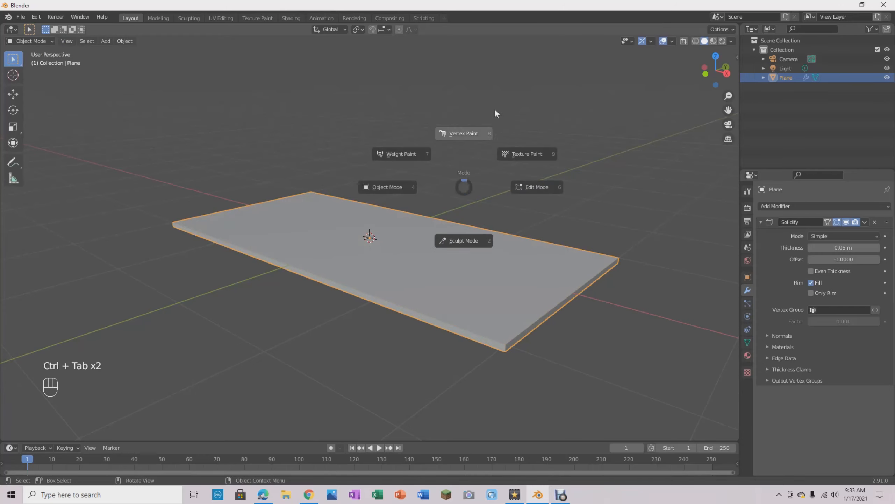
pyautogui.click(603, 193)
# - Select the slab's top corner vertices one after another, and clear the vertex selection
pyautogui.moveTo(553, 395)
pyautogui.mouseDown(button='middle')
pyautogui.moveTo(536, 378)
pyautogui.moveTo(534, 393)
pyautogui.moveTo(517, 383)
pyautogui.moveTo(552, 381)
pyautogui.moveTo(588, 360)
pyautogui.moveTo(587, 304)
pyautogui.moveTo(517, 396)
pyautogui.moveTo(552, 376)
pyautogui.moveTo(542, 394)
pyautogui.mouseUp(button='middle')
pyautogui.moveTo(553, 346); pyautogui.dragTo(472, 314, button='middle')
pyautogui.scroll(3, 540, 308)
pyautogui.scroll(3, 467, 317)
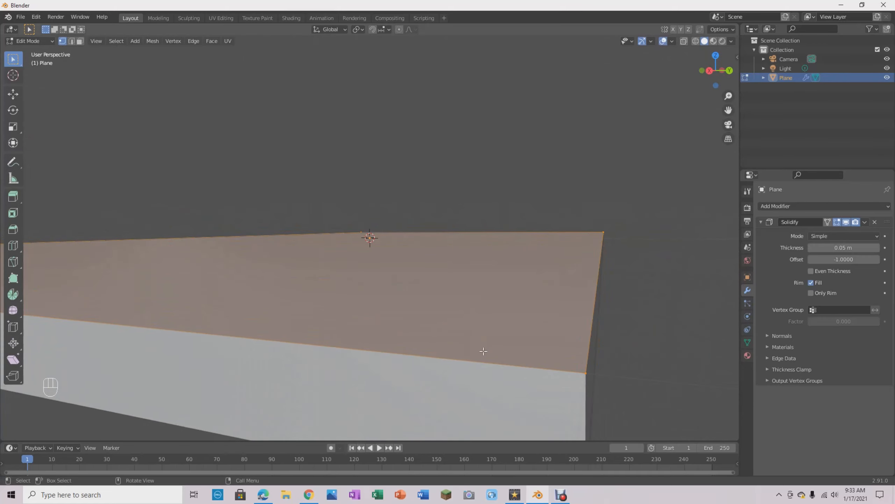
pyautogui.click(583, 374)
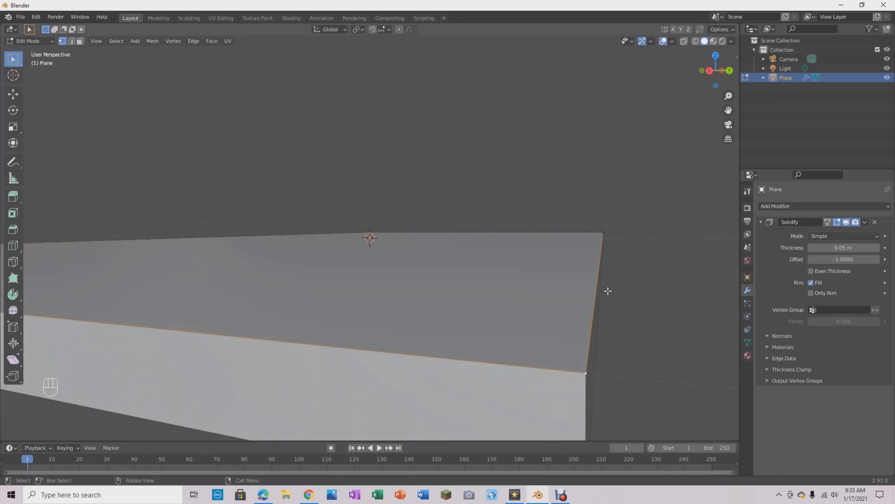
pyautogui.click(603, 232)
pyautogui.moveTo(457, 242); pyautogui.dragTo(299, 184, button='middle')
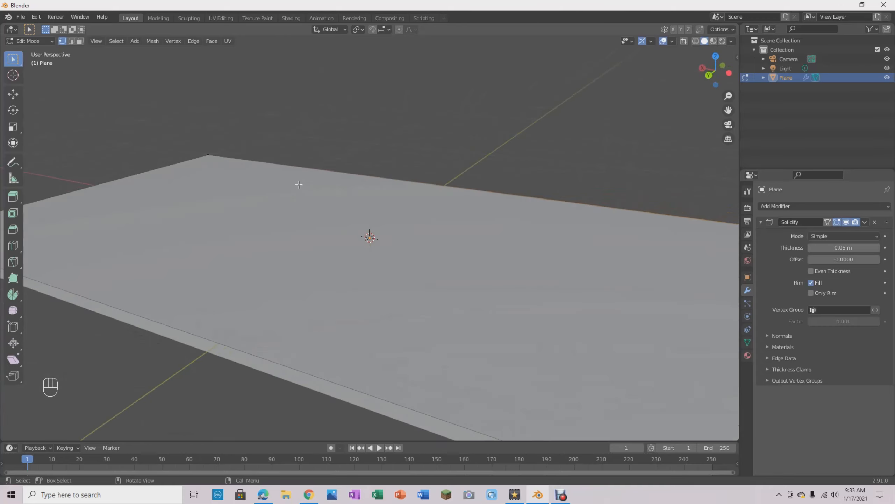
pyautogui.click(208, 158)
pyautogui.scroll(-5, 423, 261)
pyautogui.moveTo(452, 271); pyautogui.dragTo(429, 269, button='middle')
pyautogui.click(456, 328)
pyautogui.moveTo(614, 299); pyautogui.dragTo(585, 314, button='middle')
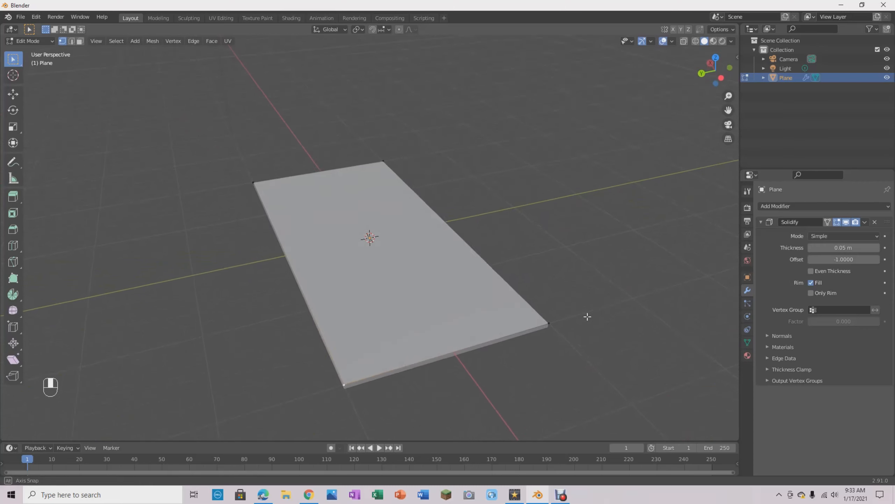
pyautogui.moveTo(186, 147); pyautogui.dragTo(682, 461)
pyautogui.click(610, 369)
# - Return the slab to Object Mode and apply its Solidify modifier
pyautogui.moveTo(609, 368); pyautogui.dragTo(538, 322, button='middle')
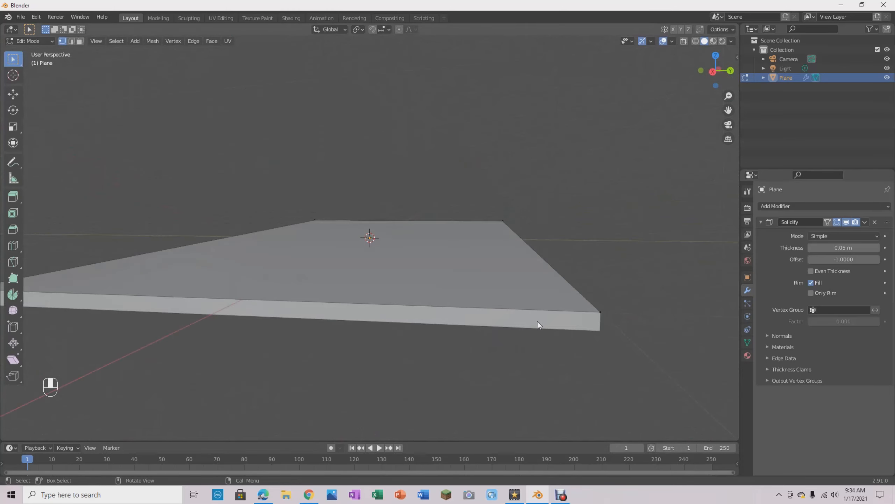
pyautogui.moveTo(585, 254); pyautogui.dragTo(563, 254, button='middle')
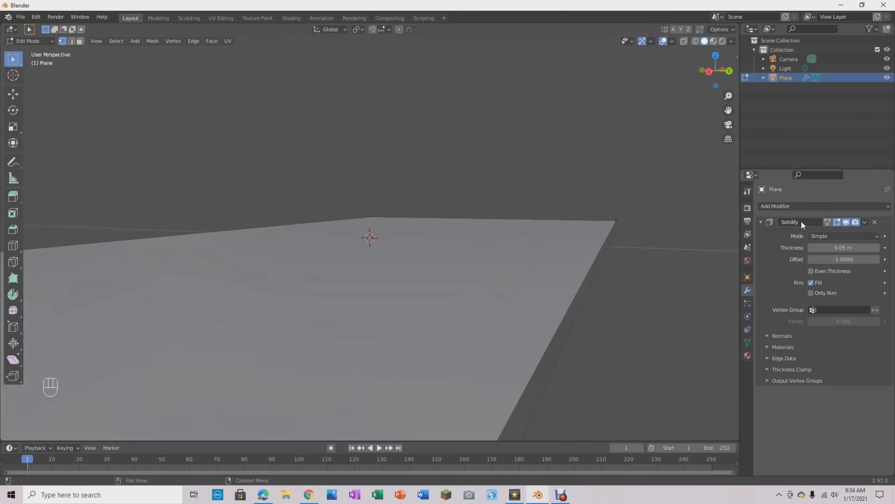
pyautogui.moveTo(615, 295); pyautogui.dragTo(570, 298, button='middle')
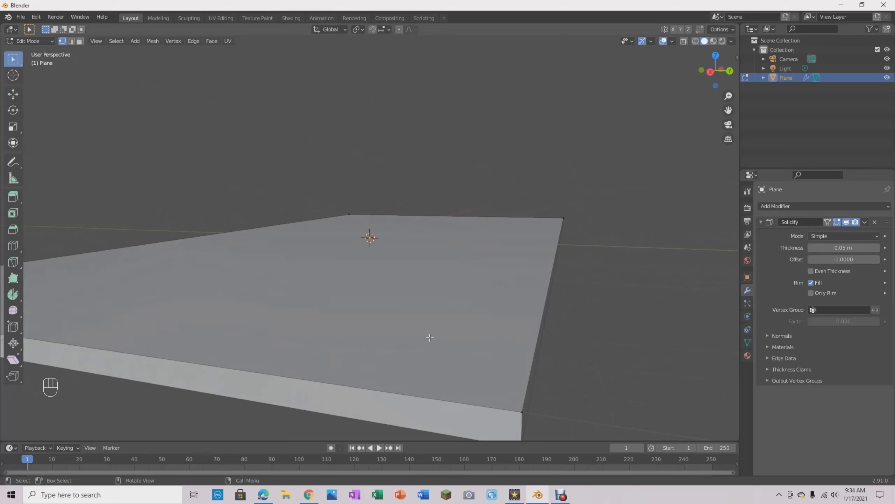
pyautogui.press('a')
pyautogui.moveTo(566, 205); pyautogui.dragTo(506, 295, button='middle')
pyautogui.scroll(-3, 585, 263)
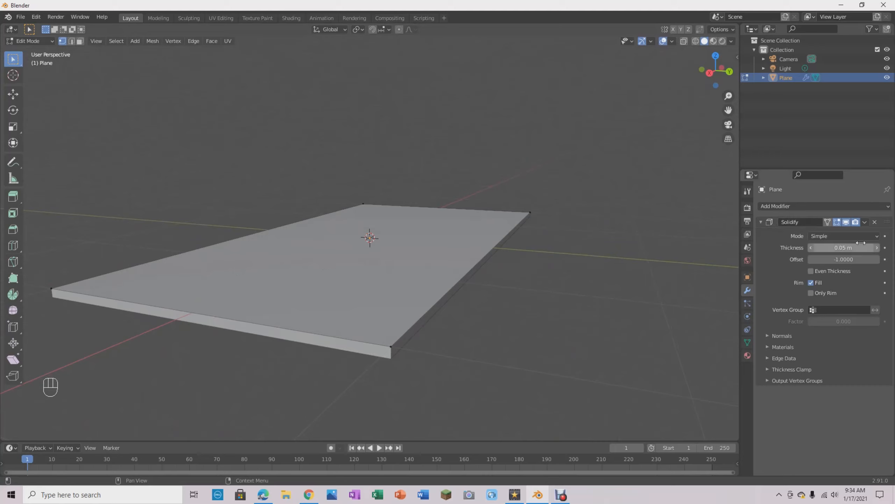
pyautogui.click(865, 222)
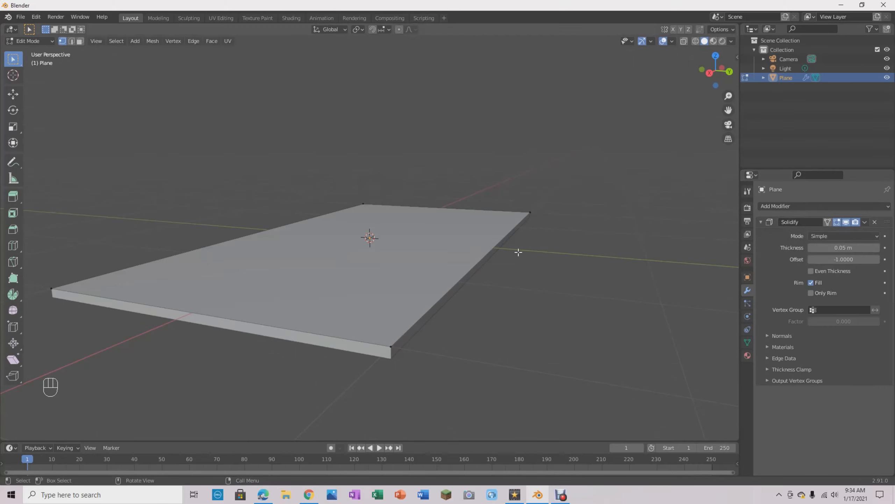
pyautogui.press('Tab')
pyautogui.click(865, 222)
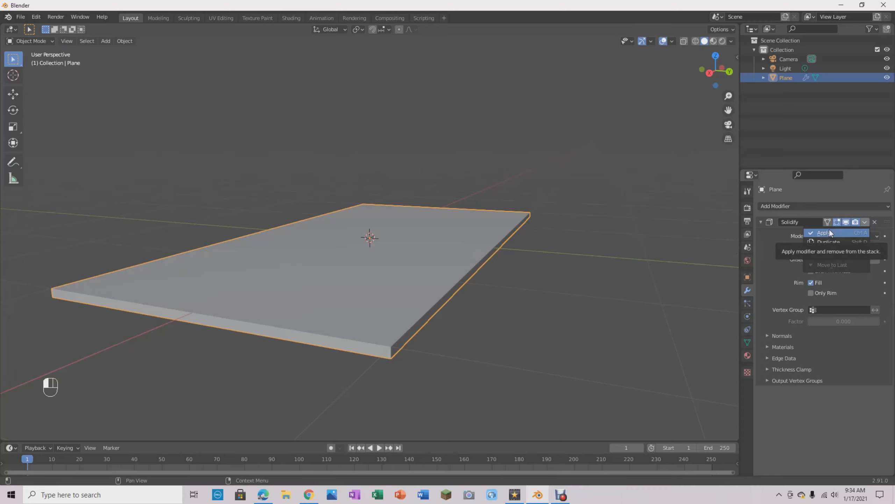
pyautogui.click(829, 233)
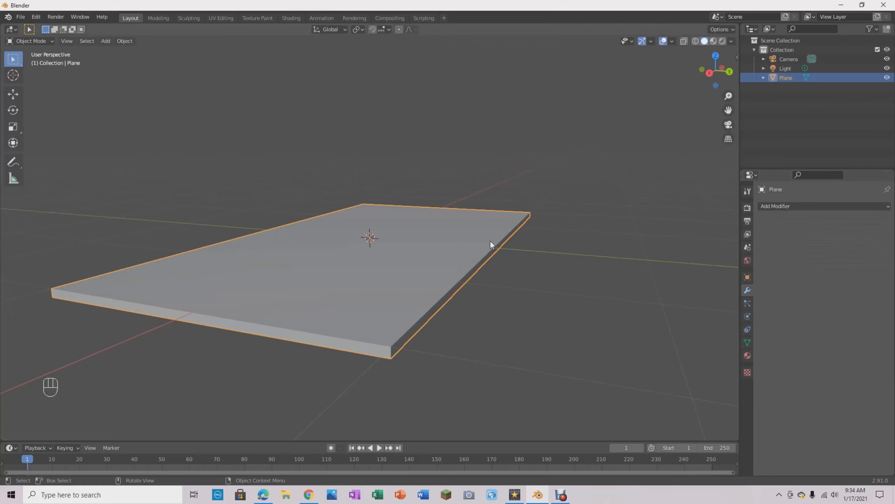
# - Enter Edit Mode on the slab and inspect the vertices along its side and underside
pyautogui.press('Tab')
pyautogui.moveTo(480, 342); pyautogui.dragTo(534, 326, button='middle')
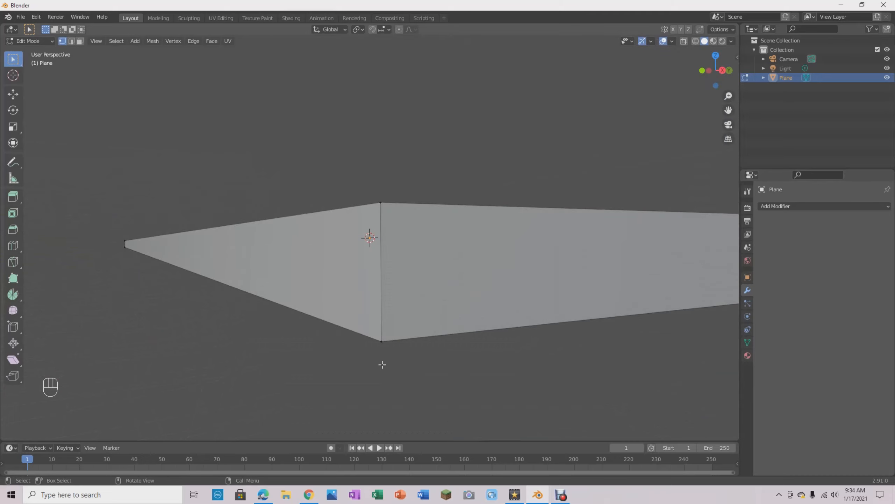
pyautogui.moveTo(359, 344); pyautogui.dragTo(434, 310, button='middle')
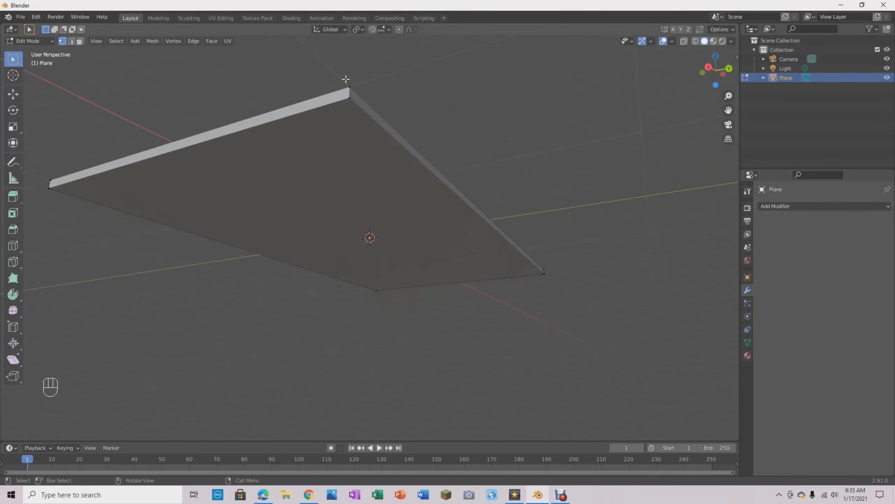
# - Try to move one bottom corner vertex of the slab about 1.5 m down along the Z axis
pyautogui.moveTo(511, 114); pyautogui.dragTo(540, 102, button='middle')
pyautogui.moveTo(236, 176); pyautogui.dragTo(210, 220, button='middle')
pyautogui.press('g')
pyautogui.press('z')
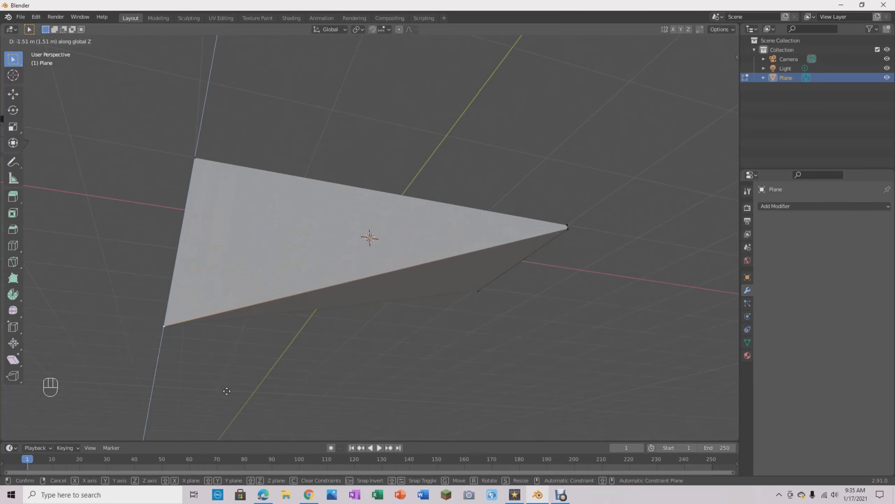
pyautogui.rightClick(227, 391)
# - Switch the viewport shading to Wireframe
pyautogui.moveTo(204, 90); pyautogui.dragTo(481, 158, button='middle')
pyautogui.scroll(5, 578, 291)
pyautogui.scroll(-4, 592, 292)
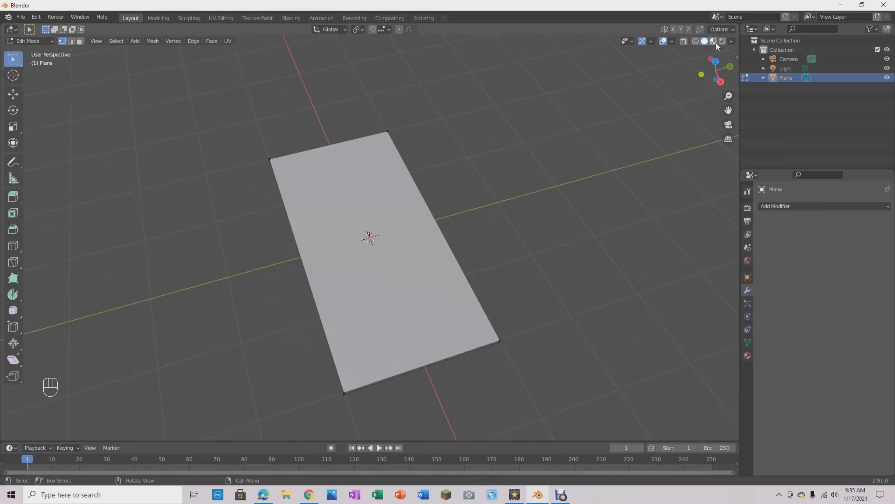
pyautogui.click(695, 41)
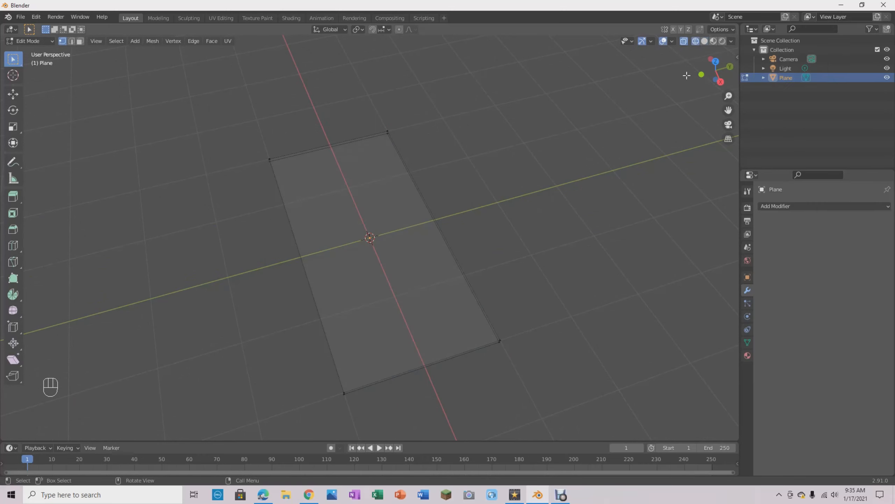
# - Toggle X-ray repeatedly to compare the slab's wireframe with and without hidden edges, and leave X-ray off
pyautogui.moveTo(583, 204)
pyautogui.mouseDown(button='middle')
pyautogui.moveTo(541, 157)
pyautogui.moveTo(540, 244)
pyautogui.moveTo(546, 230)
pyautogui.moveTo(488, 249)
pyautogui.moveTo(417, 246)
pyautogui.moveTo(398, 261)
pyautogui.moveTo(388, 238)
pyautogui.moveTo(444, 264)
pyautogui.moveTo(488, 251)
pyautogui.moveTo(460, 274)
pyautogui.moveTo(444, 329)
pyautogui.moveTo(444, 278)
pyautogui.moveTo(513, 256)
pyautogui.moveTo(524, 270)
pyautogui.moveTo(489, 276)
pyautogui.moveTo(433, 262)
pyautogui.moveTo(362, 263)
pyautogui.moveTo(356, 282)
pyautogui.mouseUp(button='middle')
pyautogui.scroll(-5, 358, 283)
pyautogui.moveTo(613, 276); pyautogui.dragTo(608, 254, button='middle')
pyautogui.scroll(4, 634, 279)
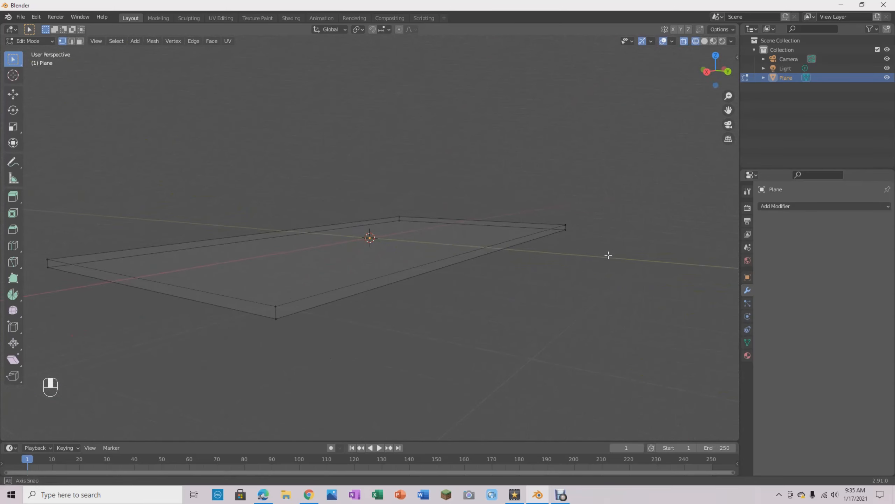
pyautogui.click(684, 41)
pyautogui.click(684, 41)
pyautogui.click(684, 41)
pyautogui.click(684, 41)
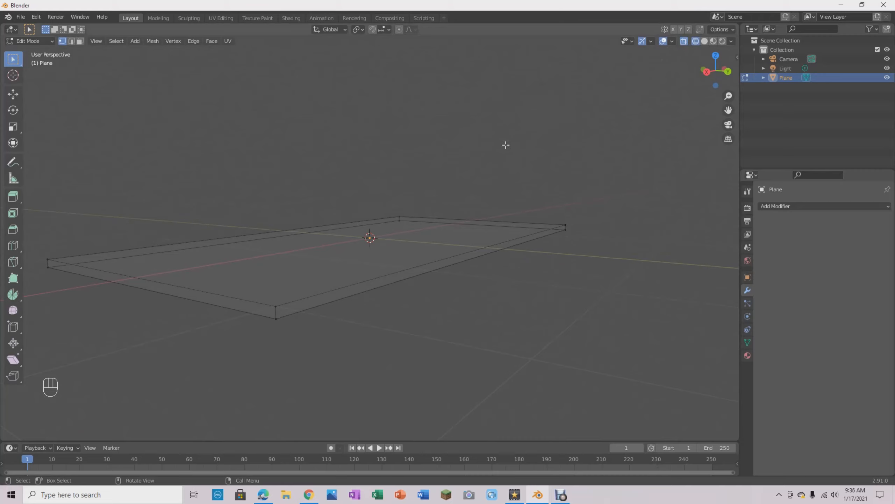
pyautogui.hotkey('alt', 'z')
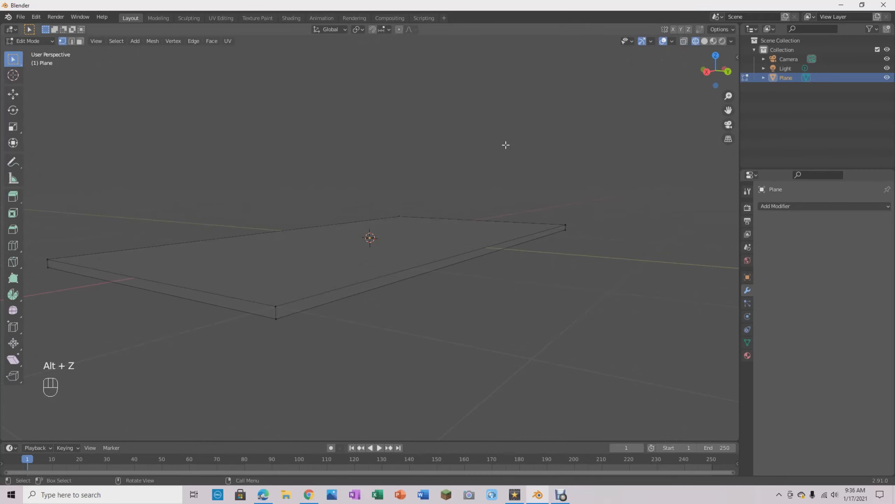
# - Turn X-ray on for the wireframe slab so its hidden edges and vertices can be selected
pyautogui.hotkey('alt', 'z')
pyautogui.hotkey('alt', 'z')
pyautogui.hotkey('alt', 'z')
pyautogui.moveTo(521, 150); pyautogui.dragTo(500, 147, button='middle')
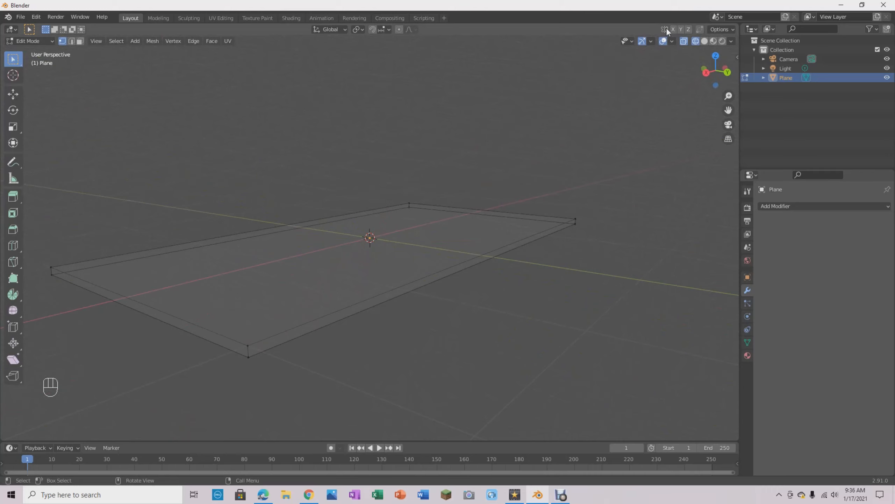
# - Try to move one bottom corner vertex of the slab about 1.3 m down along the Z axis
pyautogui.moveTo(494, 155); pyautogui.dragTo(471, 140, button='middle')
pyautogui.click(310, 194)
pyautogui.press('g')
pyautogui.press('z')
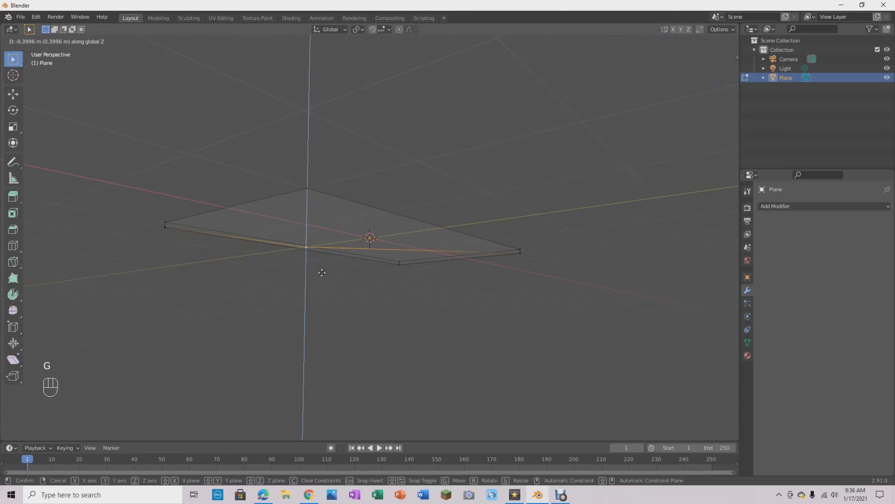
pyautogui.rightClick(298, 378)
# - Add a lengthwise loop cut and slide it close to the slab's +Y long edge, at a factor of about -0.895
pyautogui.moveTo(360, 240); pyautogui.dragTo(492, 196, button='middle')
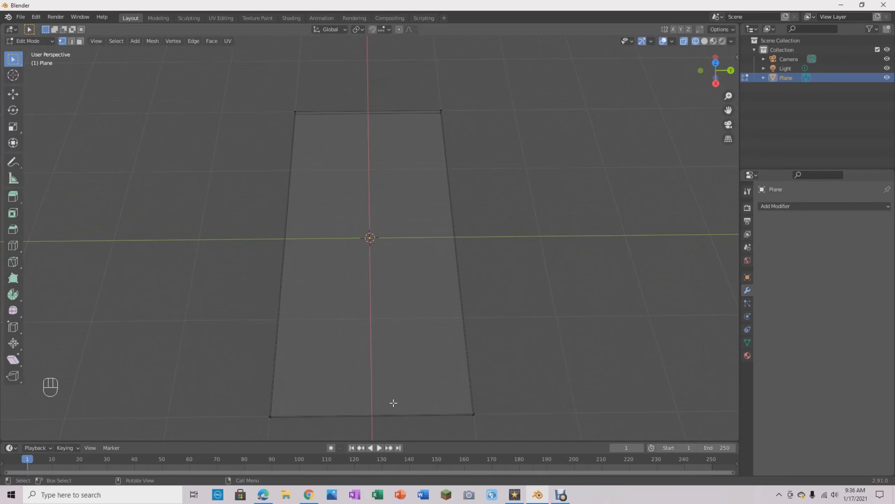
pyautogui.press('ctrl')
pyautogui.hotkey('ctrl', 'r')
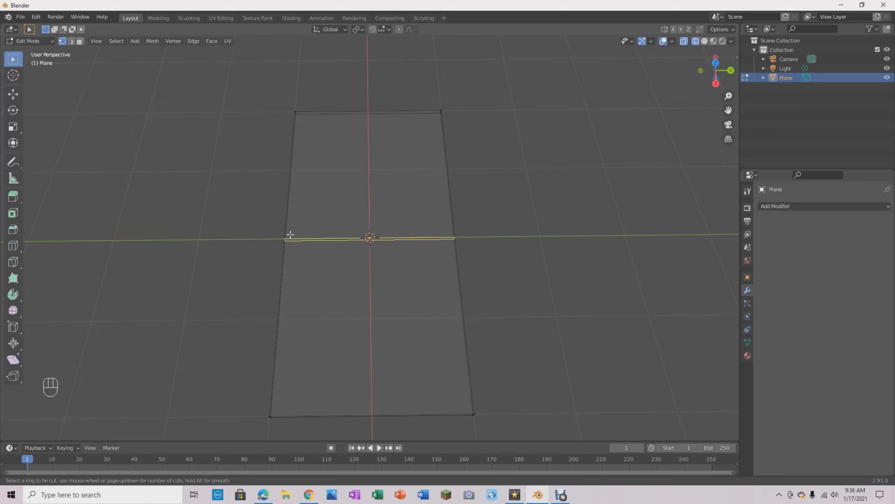
pyautogui.click(368, 114)
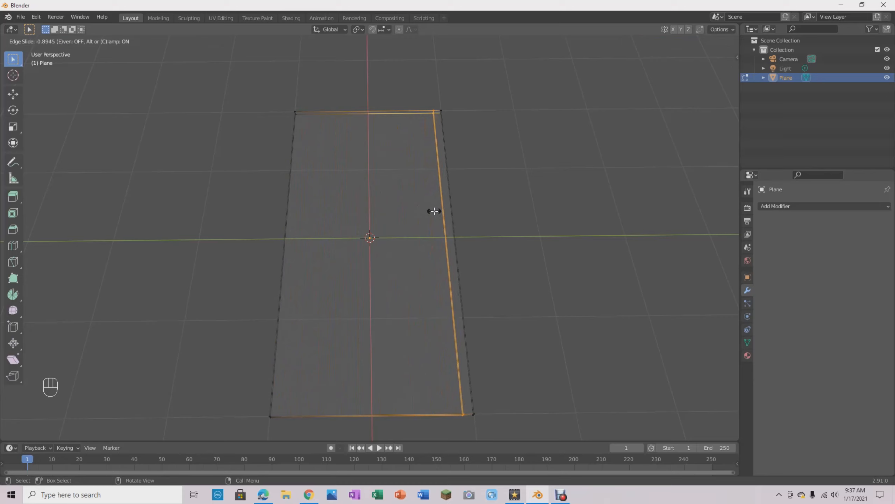
pyautogui.click(434, 211)
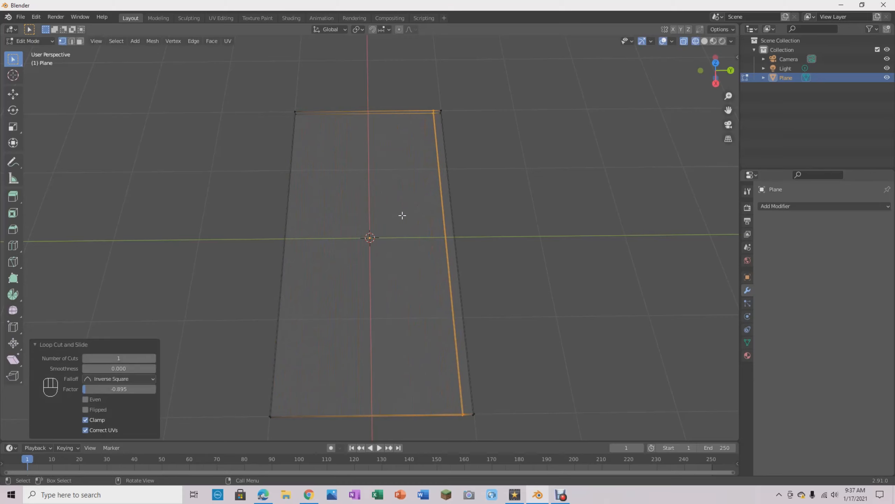
pyautogui.click(469, 200)
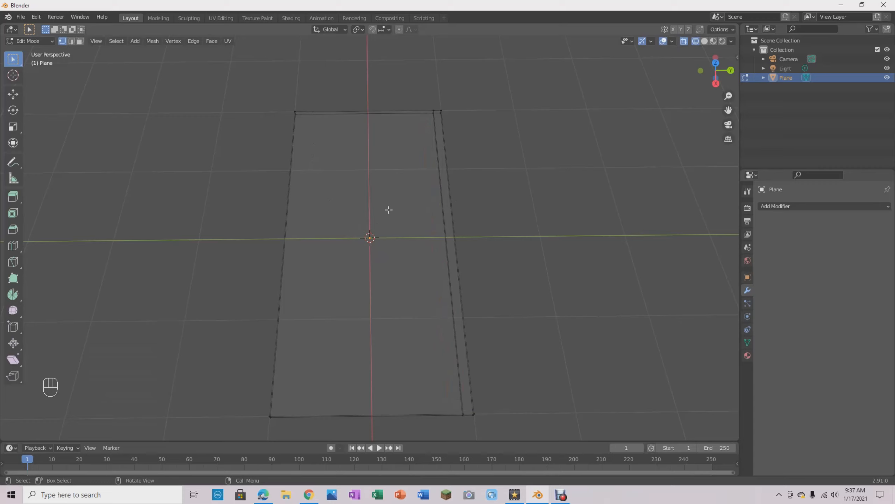
# - Add a second lengthwise loop cut and slide it close to the slab's -Y long edge, at a factor of about 0.87
pyautogui.hotkey('ctrl', 'r')
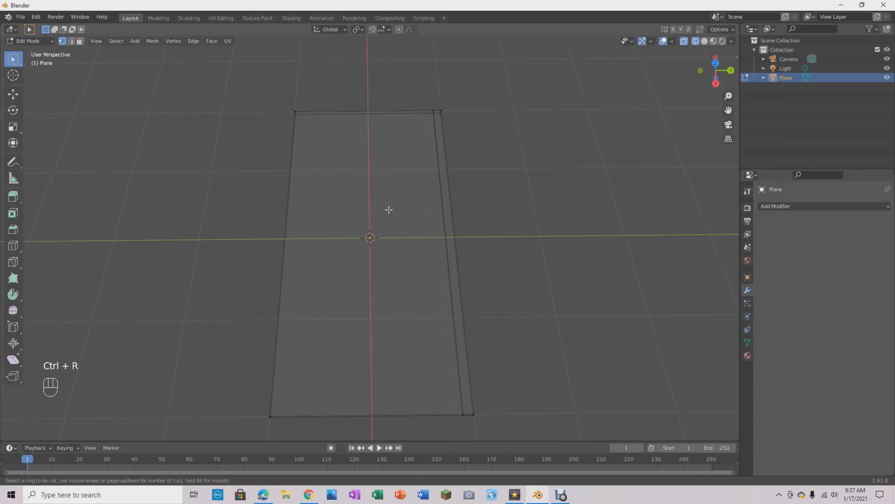
pyautogui.click(366, 113)
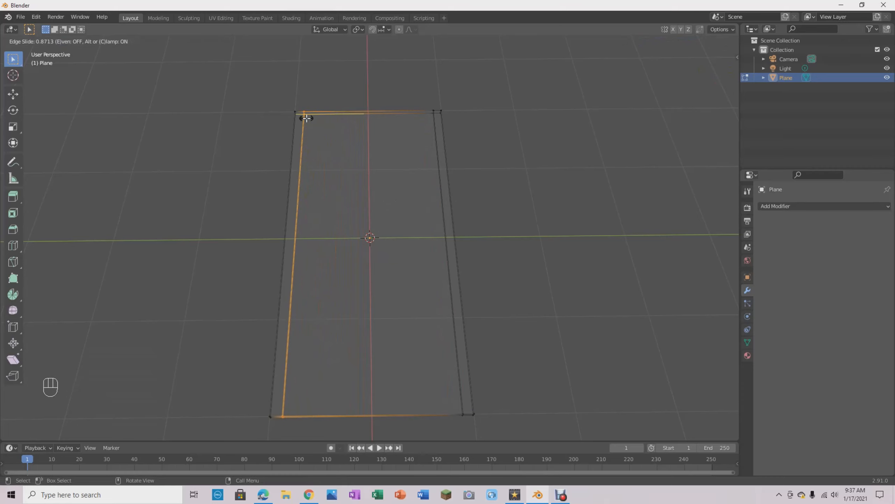
pyautogui.click(306, 118)
pyautogui.click(522, 130)
# - Try to move the two bottom vertices at one corner of the slab down along the Z axis
pyautogui.moveTo(547, 220); pyautogui.dragTo(499, 272, button='middle')
pyautogui.moveTo(398, 254); pyautogui.dragTo(601, 299)
pyautogui.moveTo(607, 311); pyautogui.dragTo(303, 87, button='middle')
pyautogui.press('g')
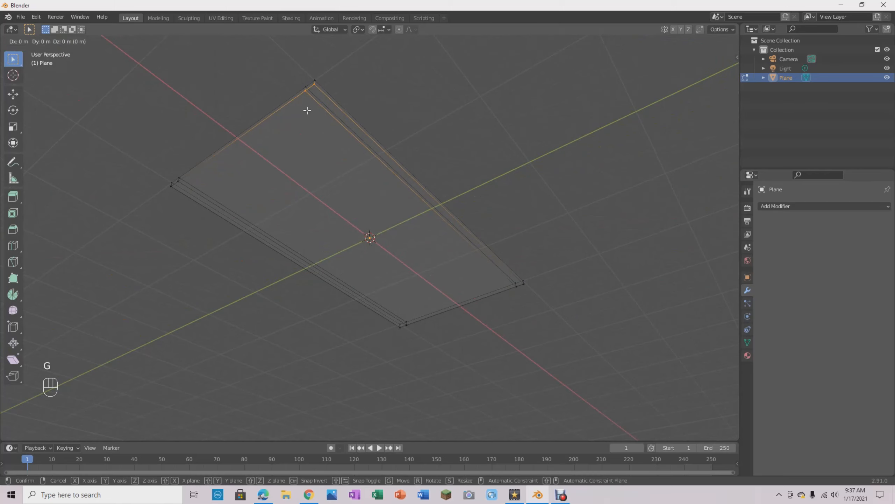
pyautogui.press('z')
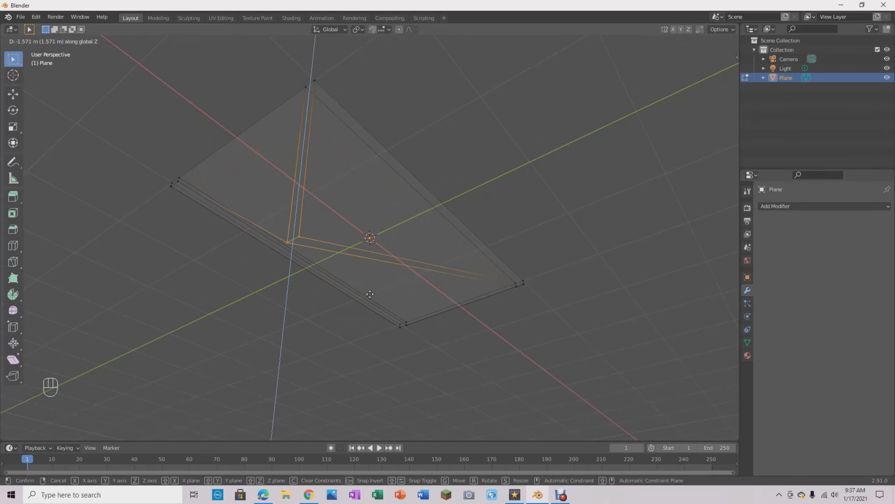
pyautogui.rightClick(365, 352)
# - Add a crosswise loop cut and slide it close to the slab's +X short edge, at a factor of about 0.945
pyautogui.moveTo(441, 189); pyautogui.dragTo(516, 276, button='middle')
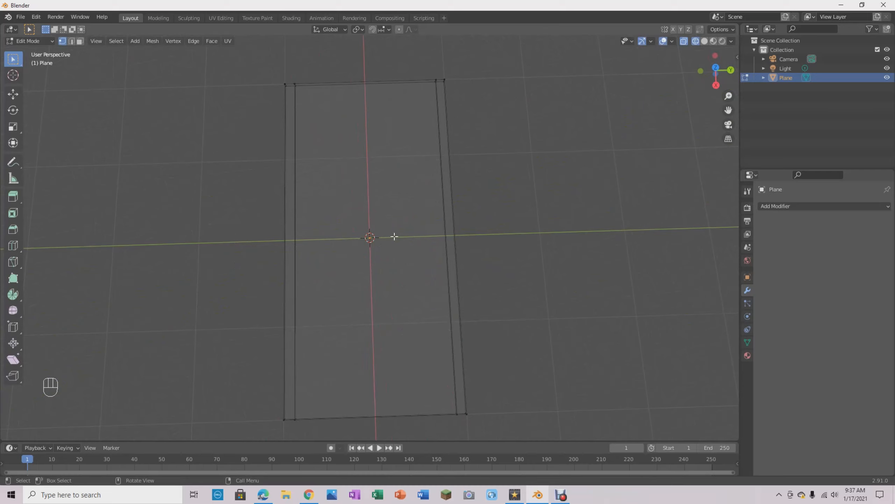
pyautogui.hotkey('ctrl', 'r')
pyautogui.click(450, 236)
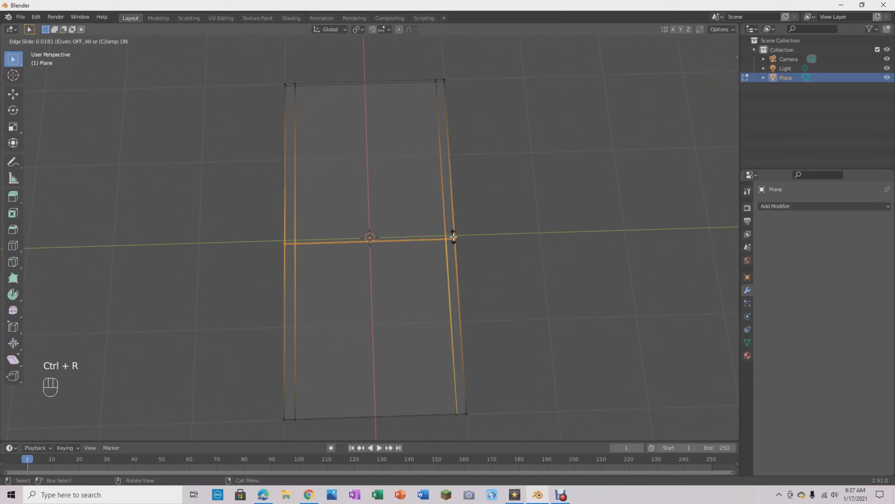
pyautogui.click(463, 390)
# - Add another crosswise loop cut and slide it close to the slab's -X short edge, at a factor of about 0.93
pyautogui.hotkey('ctrl', 'r')
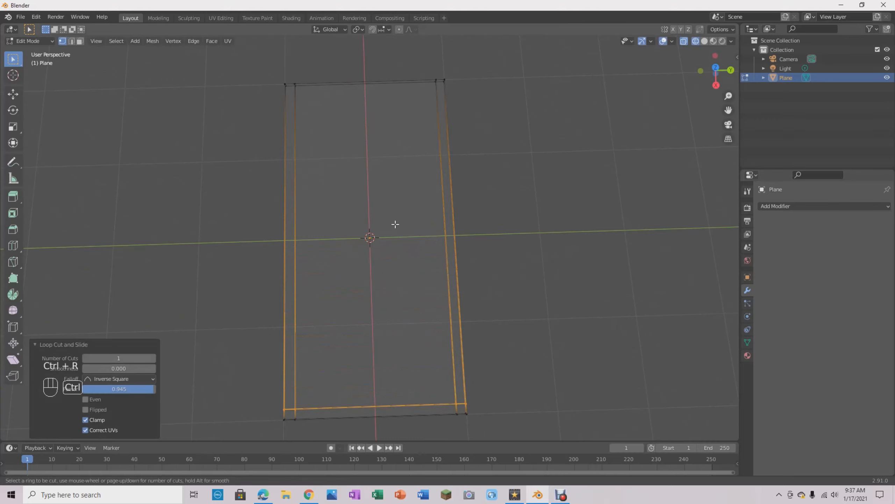
pyautogui.click(451, 224)
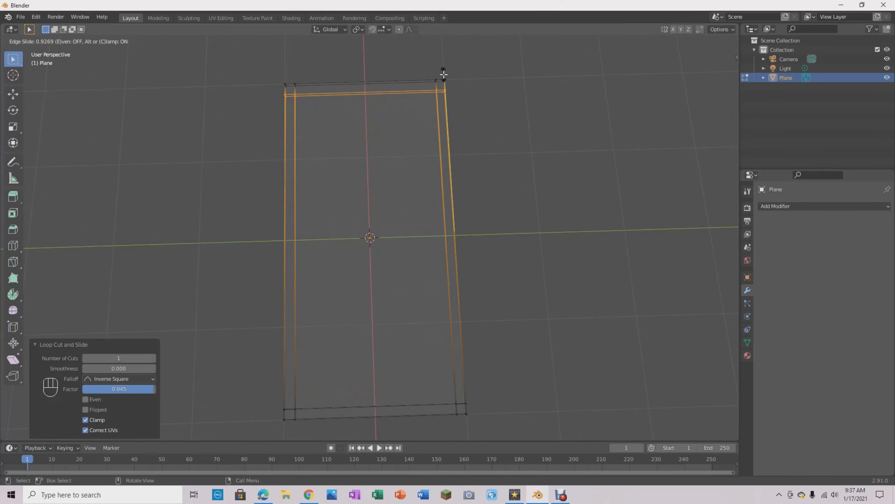
pyautogui.click(444, 74)
pyautogui.click(548, 161)
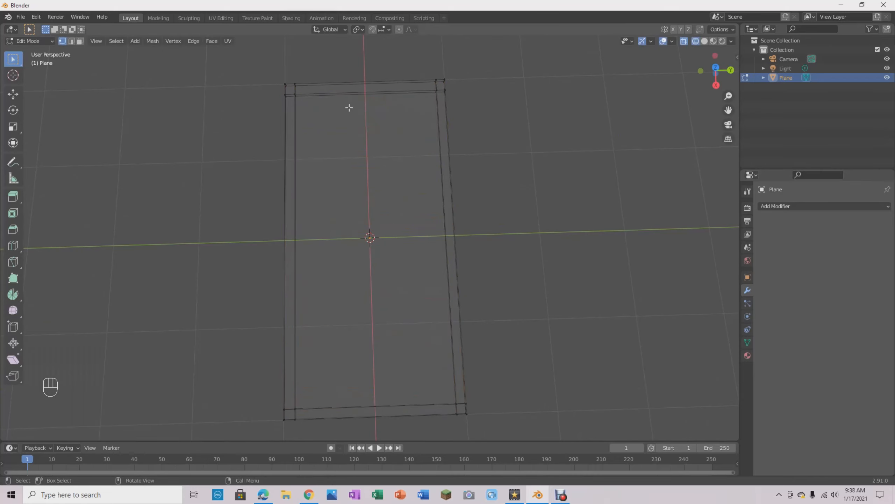
# - Select the edge loop near the -X short edge and move it about -0.04 m along X to narrow that border strip
pyautogui.moveTo(512, 120); pyautogui.dragTo(651, 379, button='middle')
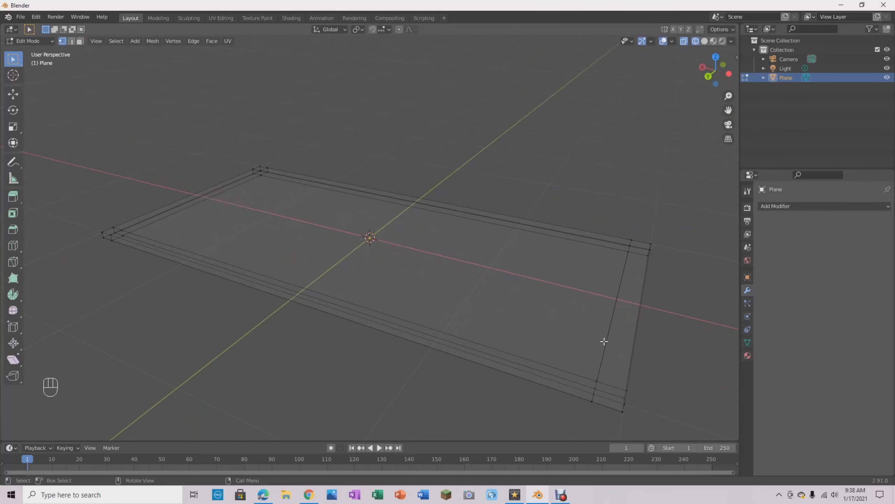
pyautogui.moveTo(585, 325); pyautogui.dragTo(568, 298, button='middle')
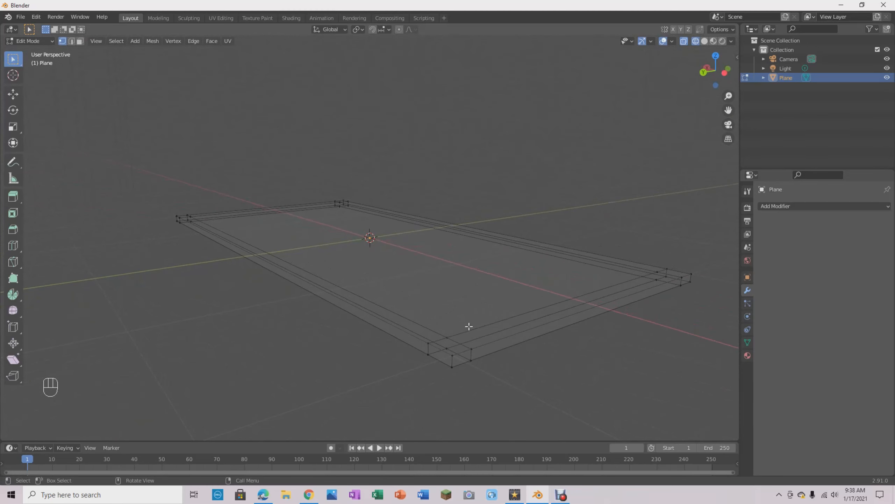
pyautogui.press('alt')
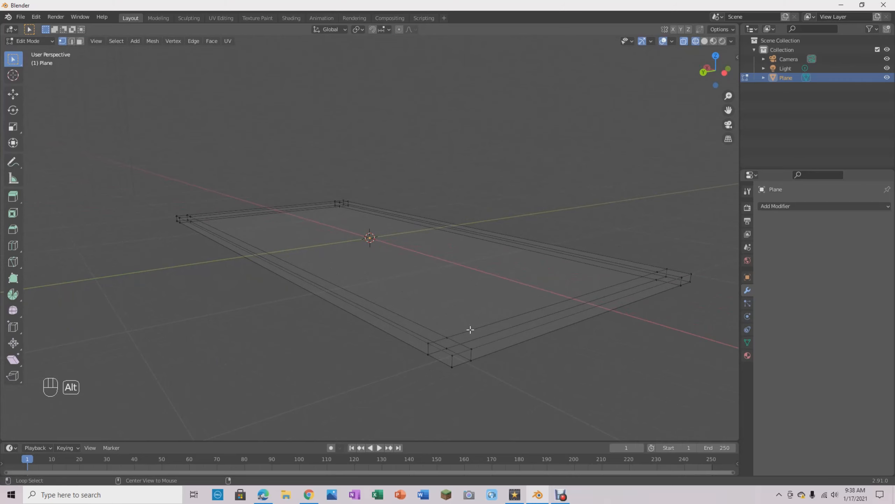
pyautogui.keyDown('alt'); pyautogui.click(470, 330); pyautogui.keyUp('alt')
pyautogui.moveTo(531, 326); pyautogui.dragTo(661, 350, button='middle')
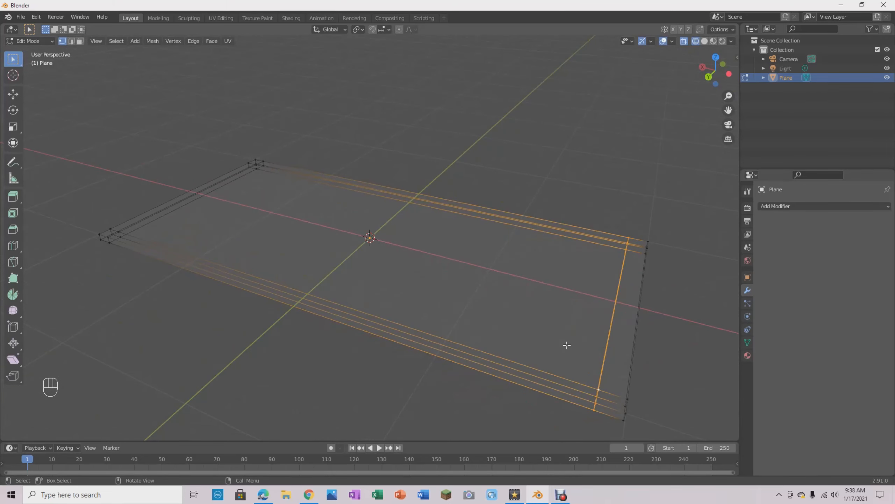
pyautogui.press('g')
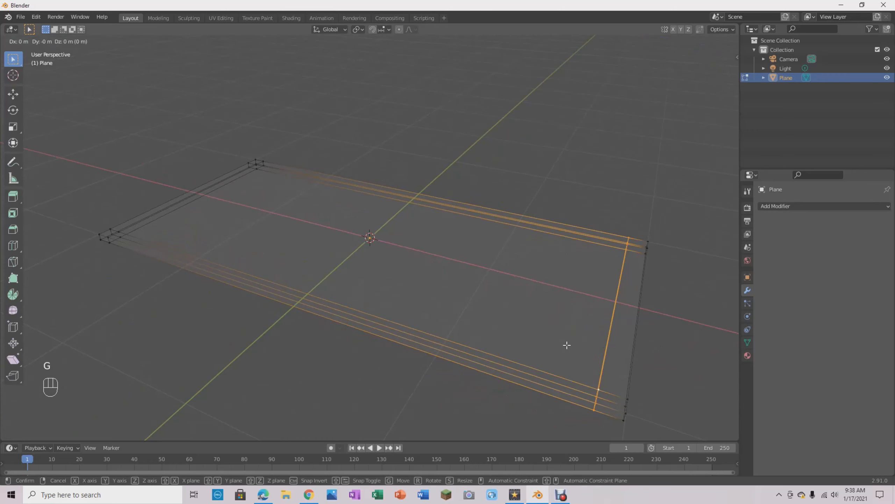
pyautogui.press('x')
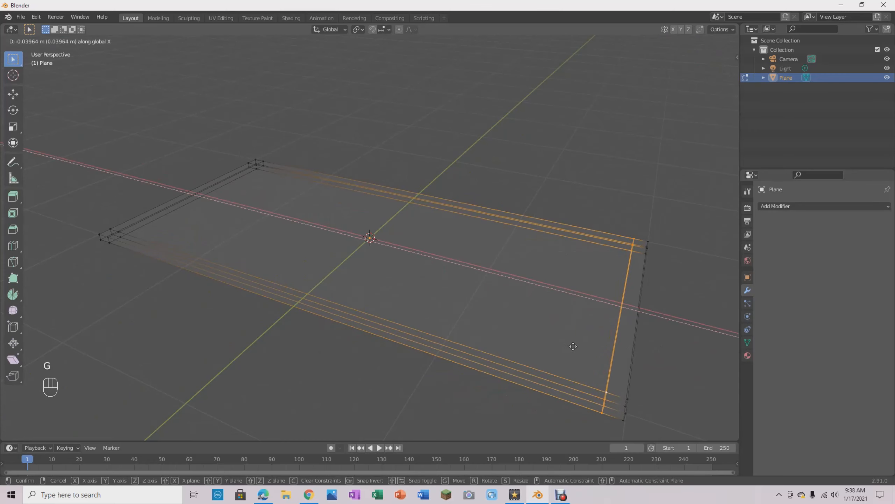
pyautogui.click(575, 346)
# - Orbit around the slab and examine its border loops in axis-aligned views, including Right and Left Orthographic
pyautogui.moveTo(522, 184); pyautogui.dragTo(546, 295, button='middle')
pyautogui.moveTo(605, 250); pyautogui.dragTo(622, 181, button='middle')
pyautogui.moveTo(307, 138); pyautogui.dragTo(482, 172, button='middle')
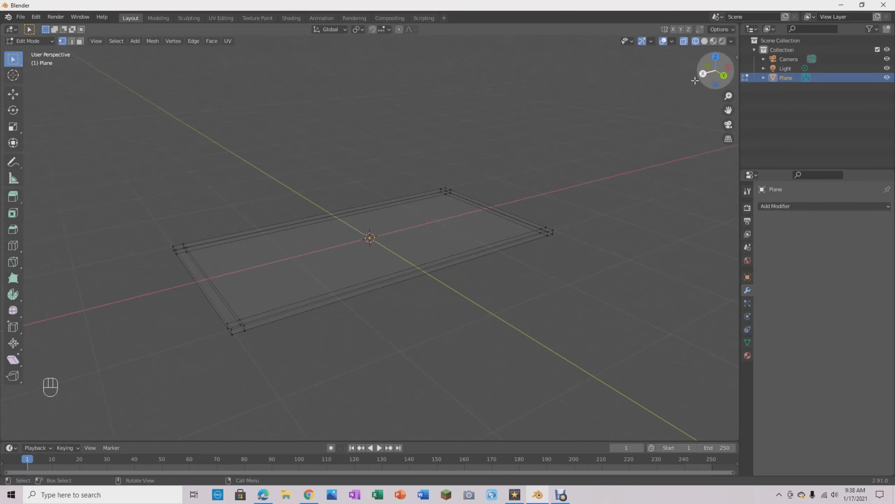
pyautogui.click(724, 76)
pyautogui.click(705, 71)
pyautogui.click(718, 56)
pyautogui.click(731, 70)
pyautogui.click(716, 71)
pyautogui.click(717, 56)
pyautogui.click(730, 71)
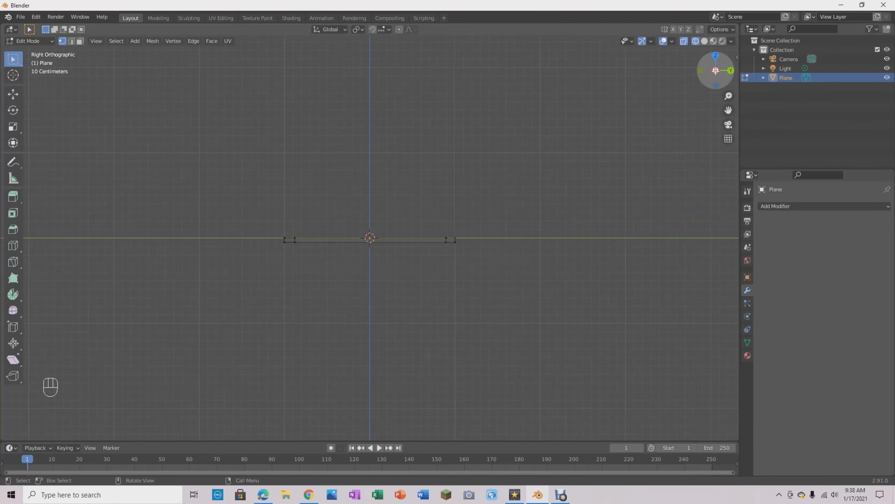
pyautogui.click(715, 70)
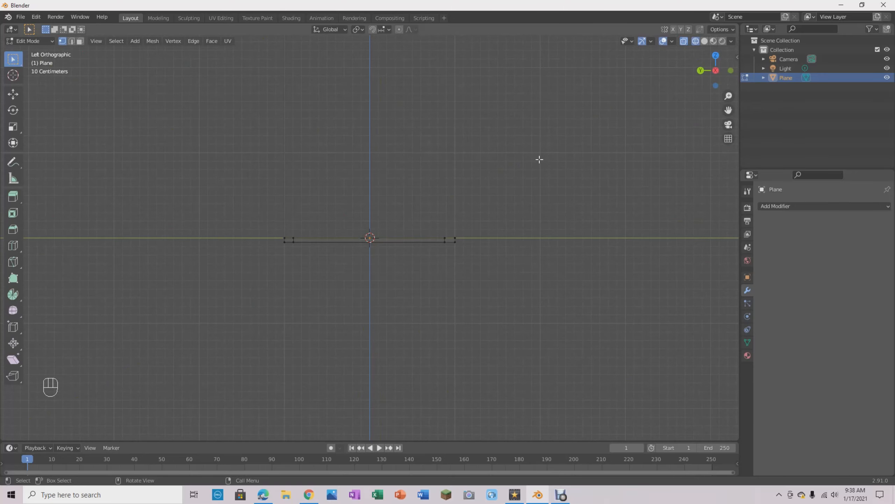
pyautogui.scroll(2, 503, 286)
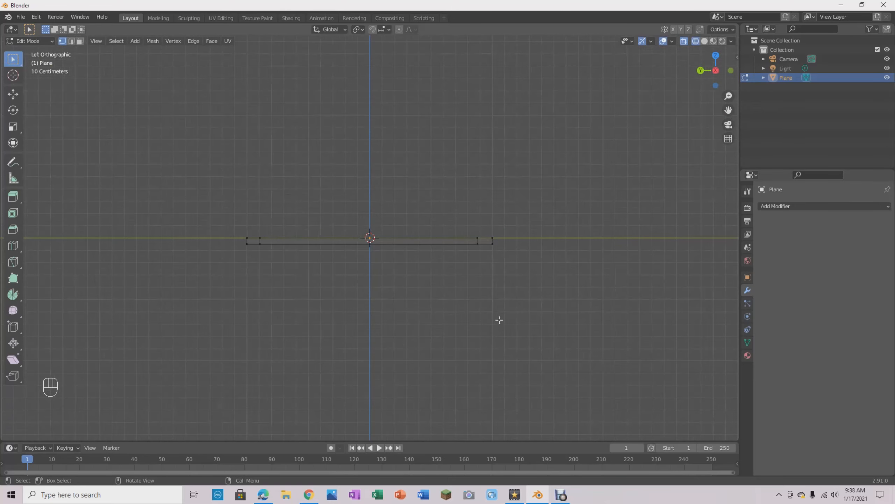
pyautogui.moveTo(503, 233); pyautogui.dragTo(487, 257, button='middle')
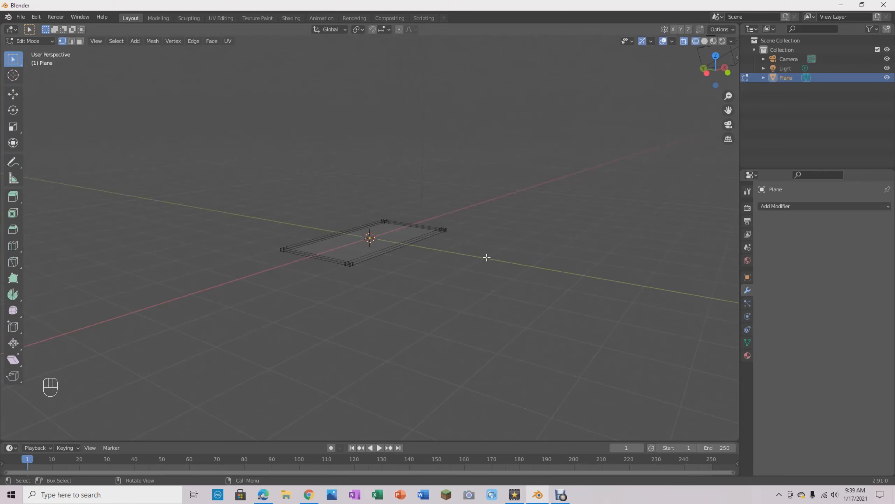
# - Cycle through the Front, Right and Top Orthographic views to compare the slab's profile and border strips
pyautogui.press('KP_1')
pyautogui.press('KP_3')
pyautogui.press('KP_7')
pyautogui.scroll(5, 496, 248)
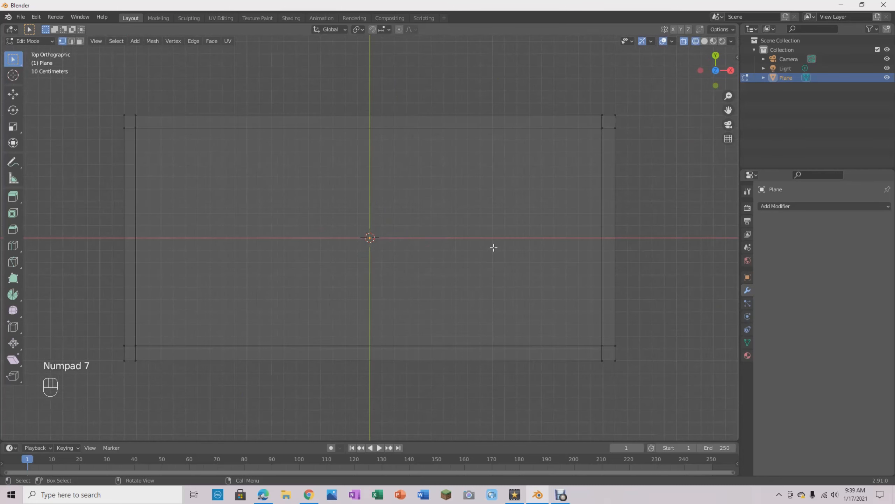
pyautogui.press('KP_1')
pyautogui.press('KP_3')
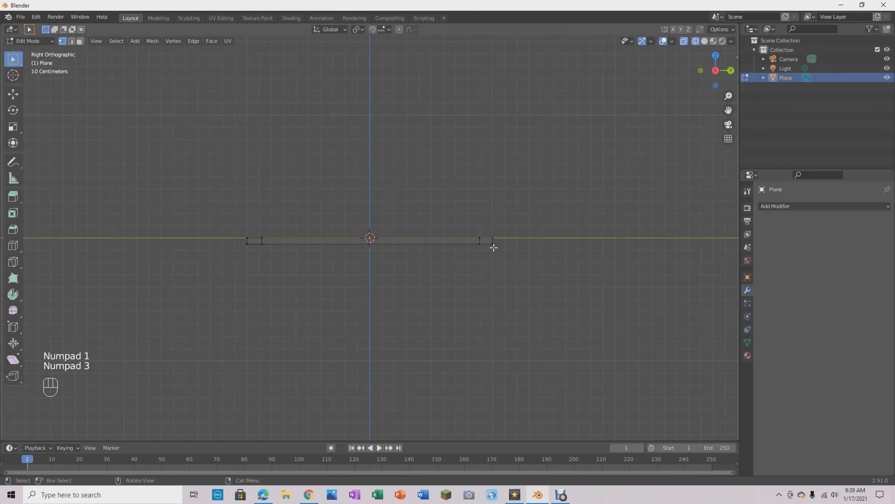
pyautogui.press('KP_7')
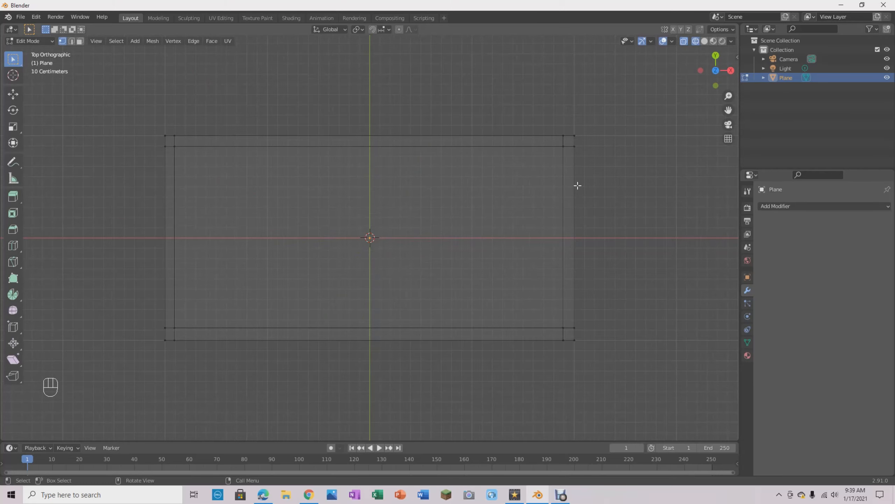
# - Select all bottom vertices of the slab from the right side view and try to move them down along the Z axis
pyautogui.press('KP_3')
pyautogui.scroll(5, 469, 324)
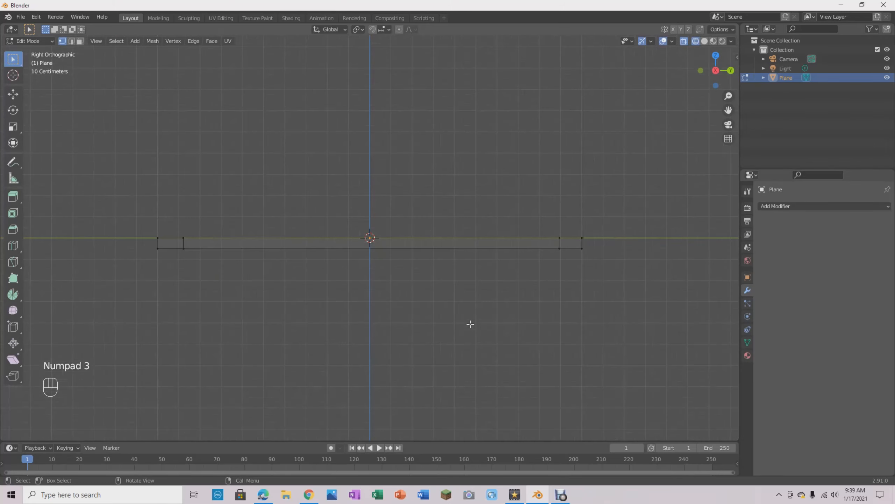
pyautogui.moveTo(101, 246); pyautogui.dragTo(677, 256)
pyautogui.scroll(-4, 439, 311)
pyautogui.moveTo(580, 258); pyautogui.dragTo(548, 279, button='middle')
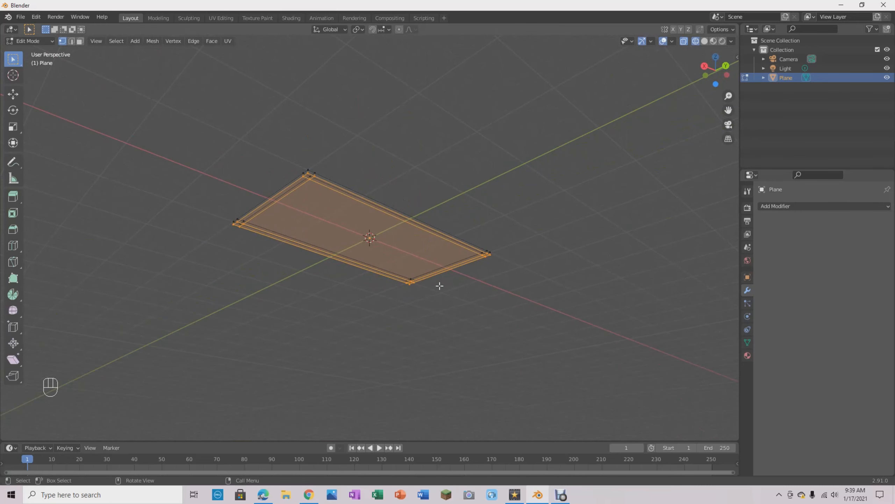
pyautogui.press('g')
pyautogui.press('z')
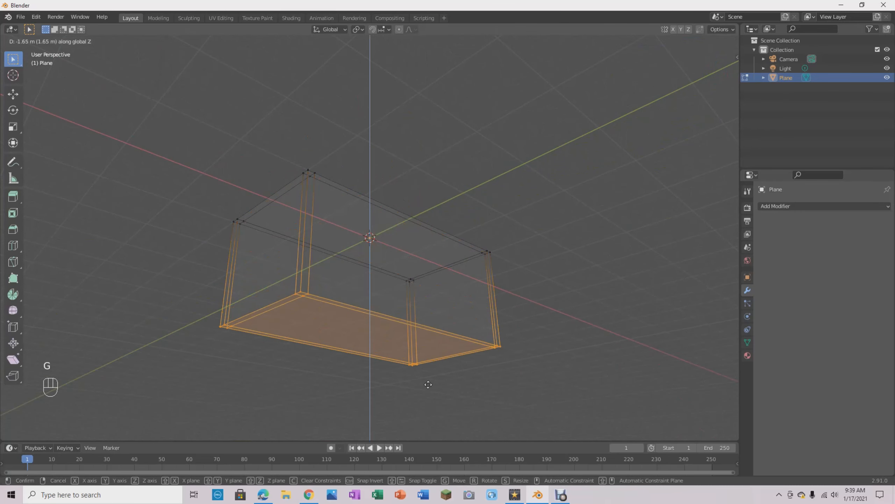
pyautogui.click(416, 325)
pyautogui.click(539, 261)
# - Orbit around the slab to check its corner vertices, ending in Top Orthographic view
pyautogui.moveTo(543, 250); pyautogui.dragTo(524, 359, button='middle')
pyautogui.scroll(4, 524, 332)
pyautogui.moveTo(526, 308); pyautogui.dragTo(534, 303, button='middle')
pyautogui.scroll(-1, 533, 303)
pyautogui.scroll(-2, 533, 303)
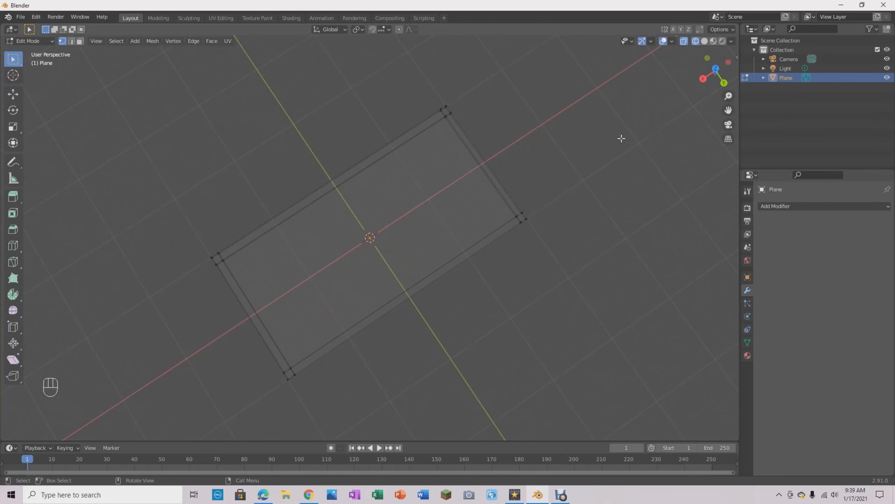
pyautogui.press('KP_7')
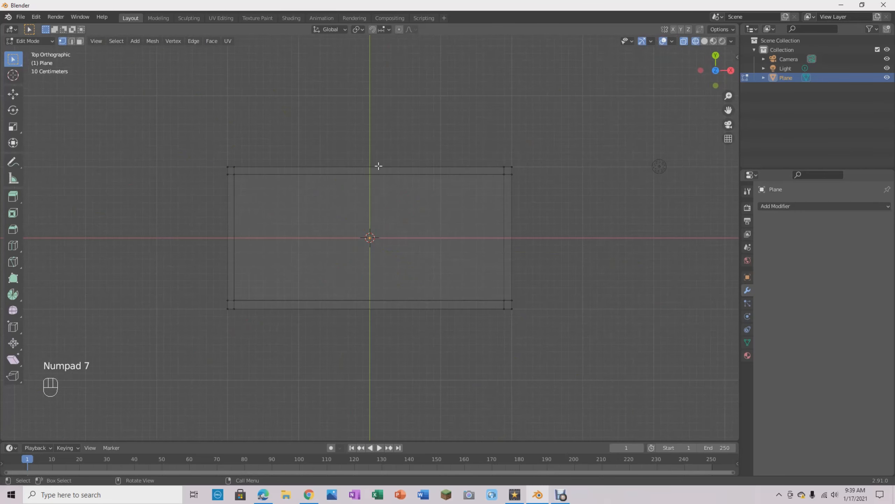
# - Add one centred loop cut across the slab's length and one across its width, then clear the selection
pyautogui.hotkey('ctrl', 'r')
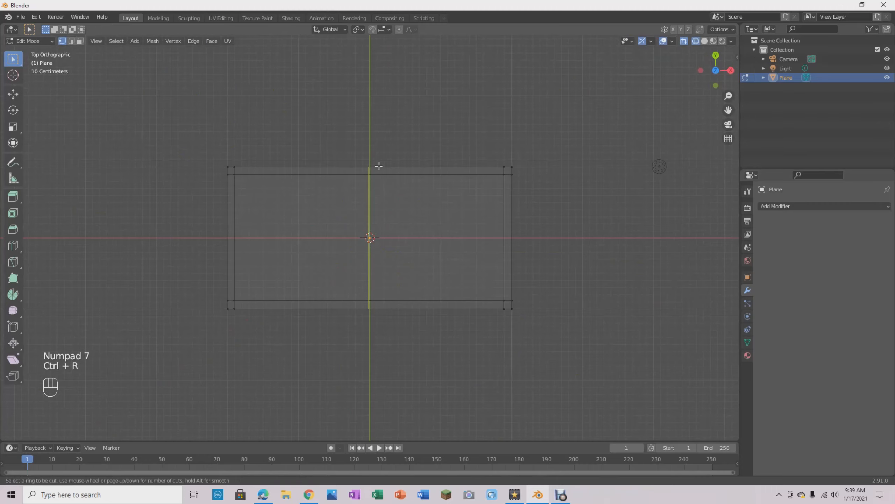
pyautogui.click(379, 166)
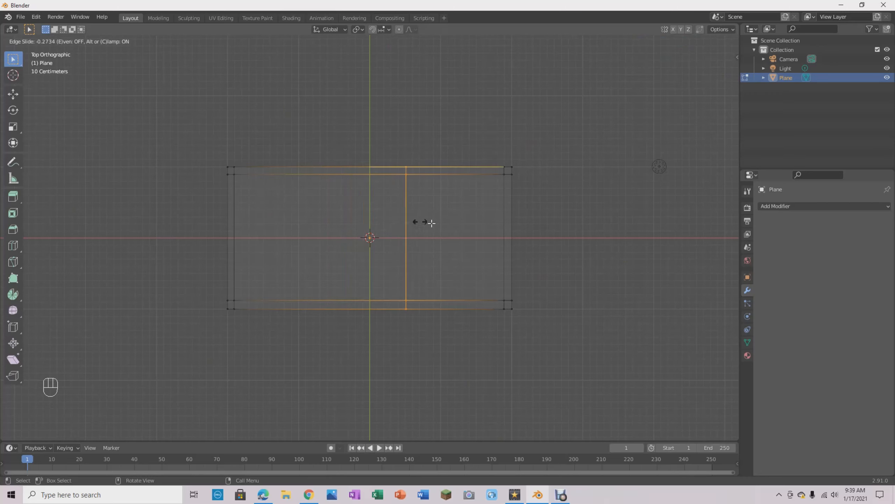
pyautogui.rightClick(442, 223)
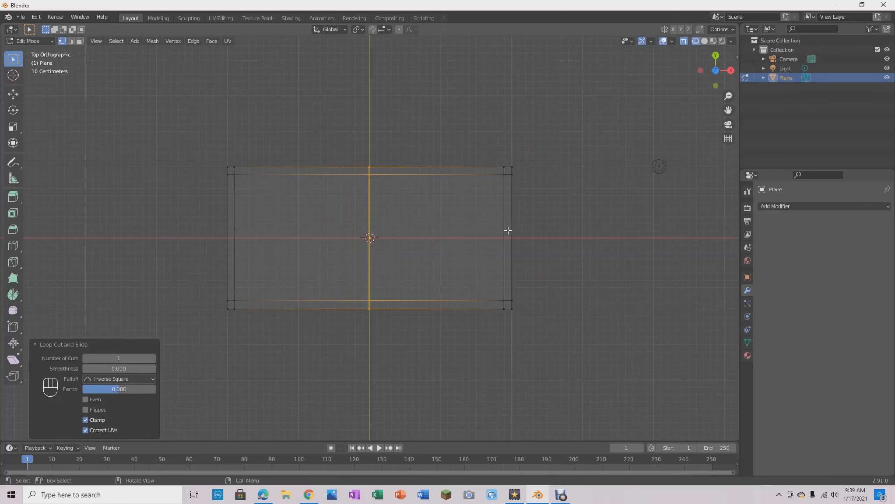
pyautogui.hotkey('ctrl', 'r')
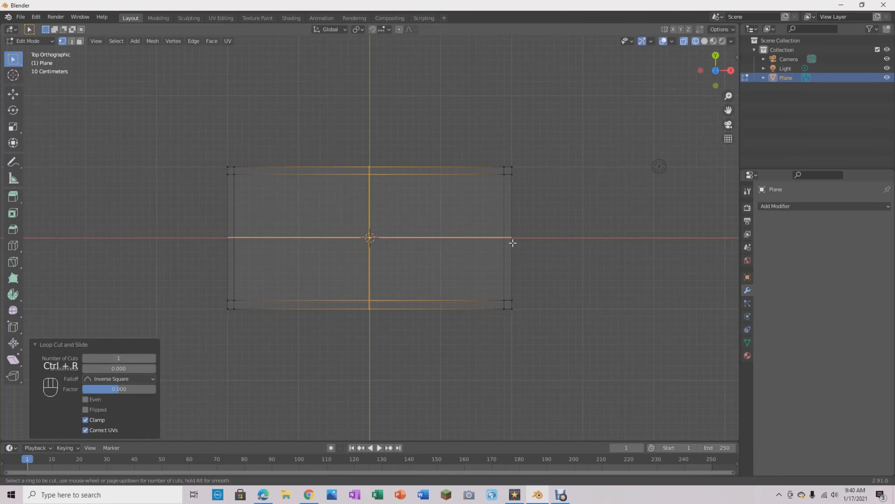
pyautogui.click(512, 242)
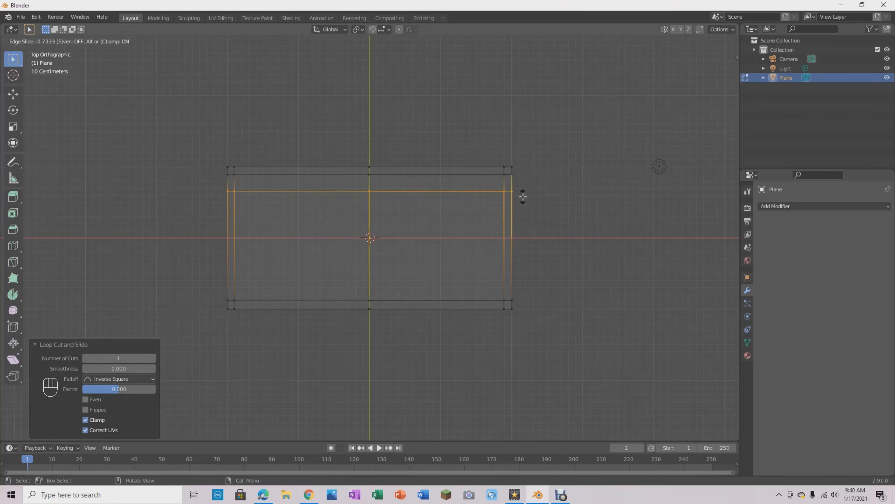
pyautogui.rightClick(528, 182)
pyautogui.click(626, 293)
# - Select the slab's bottom vertices from the Right Orthographic view, then clear the selection
pyautogui.moveTo(635, 328); pyautogui.dragTo(521, 296, button='middle')
pyautogui.scroll(3, 511, 294)
pyautogui.scroll(-3, 521, 295)
pyautogui.moveTo(499, 210); pyautogui.dragTo(458, 218, button='middle')
pyautogui.scroll(3, 495, 299)
pyautogui.moveTo(495, 299); pyautogui.dragTo(687, 91, button='middle')
pyautogui.click(705, 74)
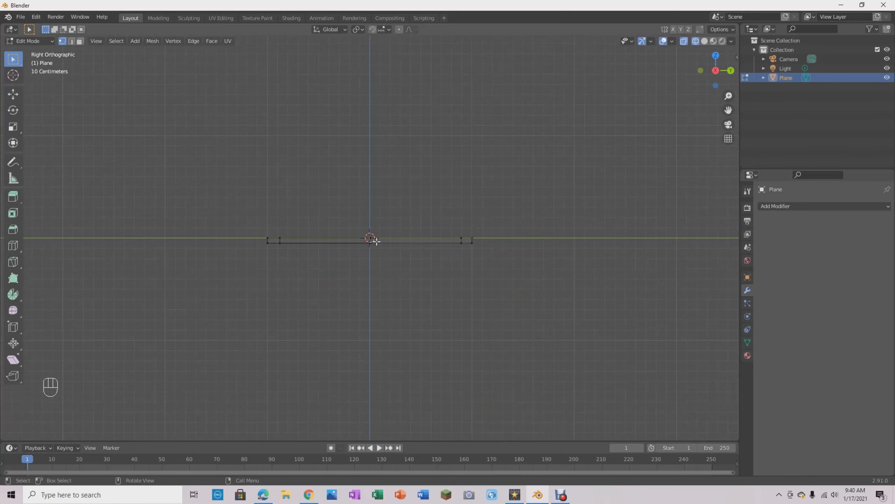
pyautogui.moveTo(257, 241); pyautogui.dragTo(547, 264)
pyautogui.moveTo(547, 263); pyautogui.dragTo(316, 209, button='middle')
pyautogui.click(516, 225)
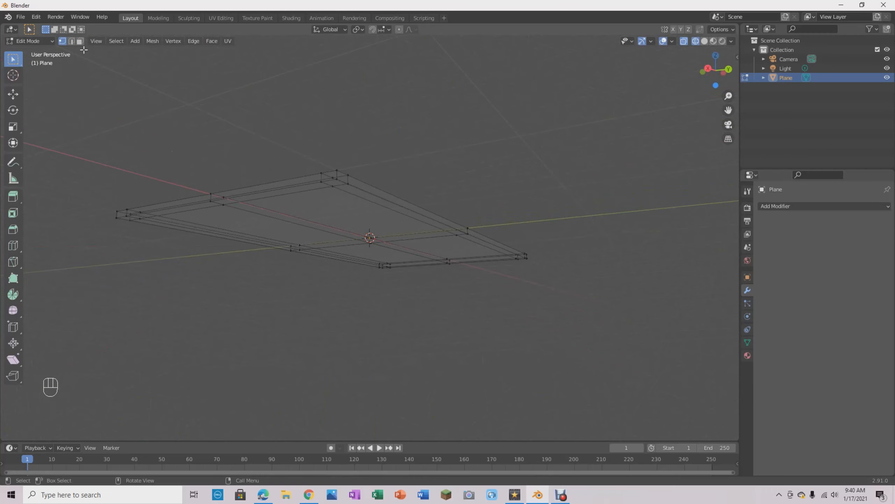
# - Switch to face select mode with the slab's underside corner in close view
pyautogui.moveTo(592, 203); pyautogui.dragTo(316, 229, button='middle')
pyautogui.moveTo(649, 239); pyautogui.dragTo(405, 226, button='middle')
pyautogui.moveTo(463, 194); pyautogui.dragTo(446, 210, button='middle')
pyautogui.scroll(3, 345, 221)
pyautogui.moveTo(383, 171); pyautogui.dragTo(383, 170, button='middle')
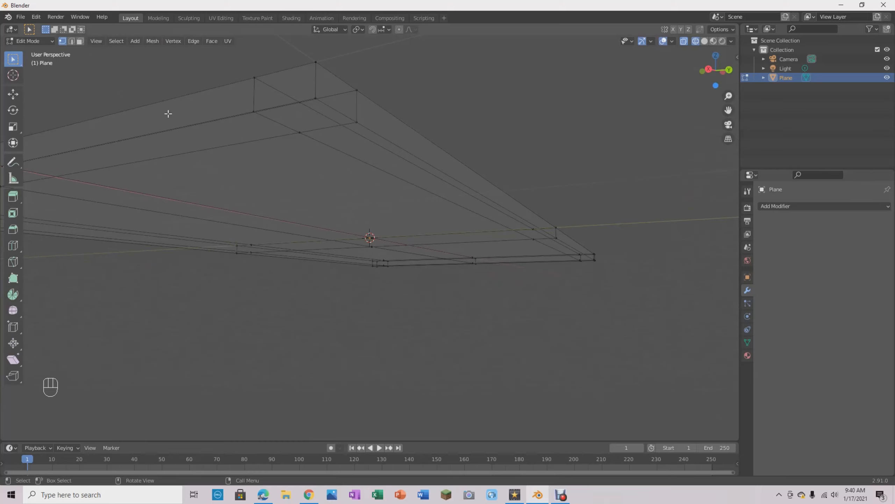
pyautogui.click(81, 42)
pyautogui.moveTo(331, 141); pyautogui.dragTo(342, 147, button='middle')
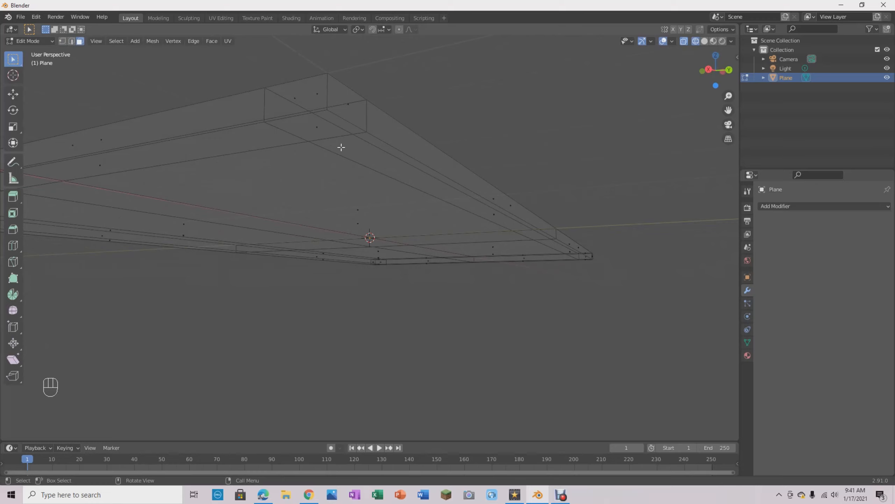
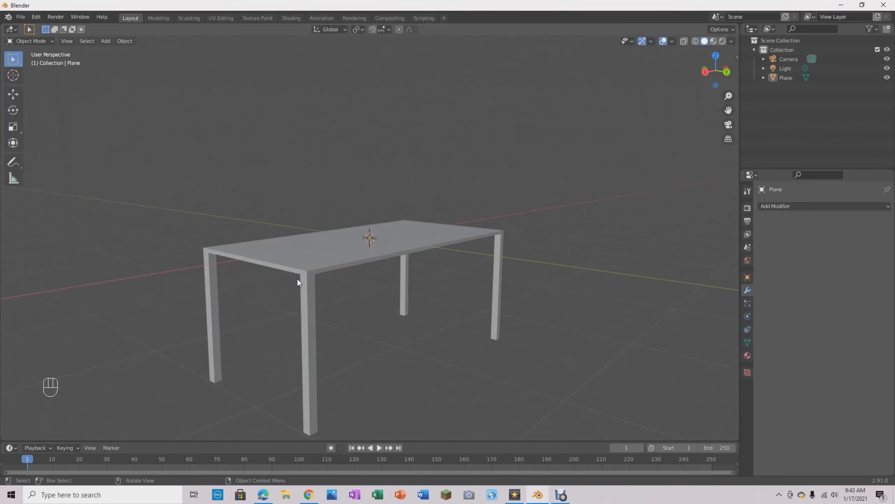
# - Apply Shade Smooth to the whole table
pyautogui.click(311, 247)
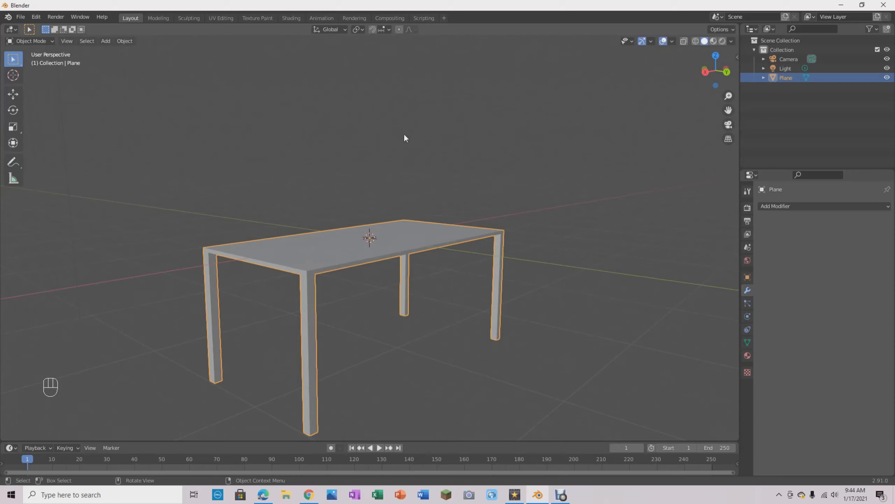
pyautogui.rightClick(392, 245)
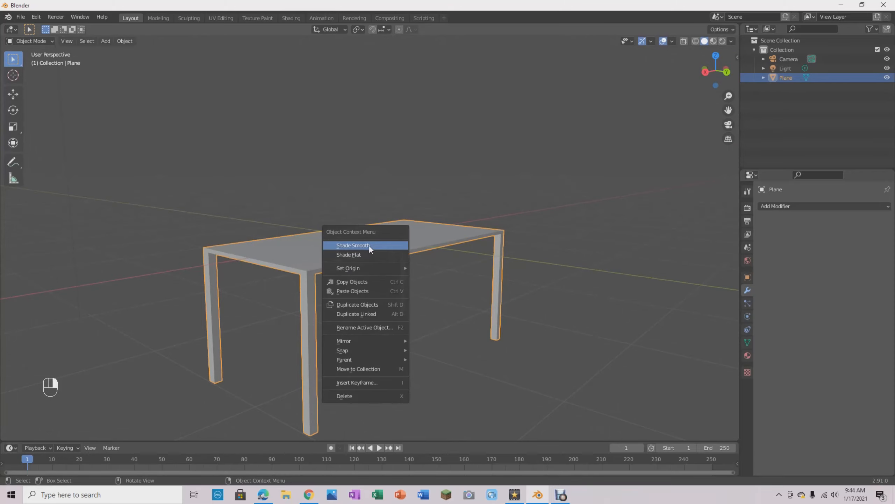
pyautogui.click(350, 245)
pyautogui.moveTo(451, 198)
pyautogui.mouseDown(button='middle')
pyautogui.moveTo(453, 233)
pyautogui.moveTo(489, 189)
pyautogui.moveTo(476, 191)
pyautogui.mouseUp(button='middle')
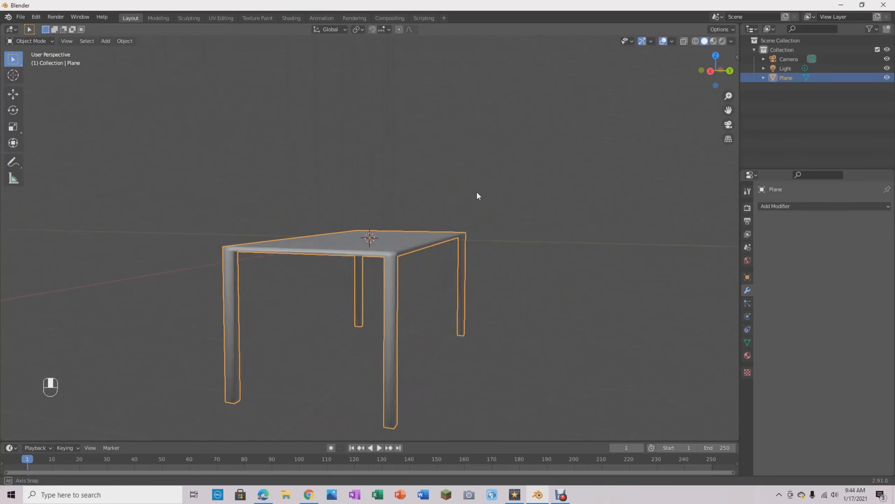
# - Examine the smooth shading along the tabletop edges, corners and legs from several angles
pyautogui.scroll(4, 474, 201)
pyautogui.scroll(-2, 501, 264)
pyautogui.moveTo(518, 278); pyautogui.dragTo(501, 286, button='middle')
pyautogui.scroll(3, 387, 328)
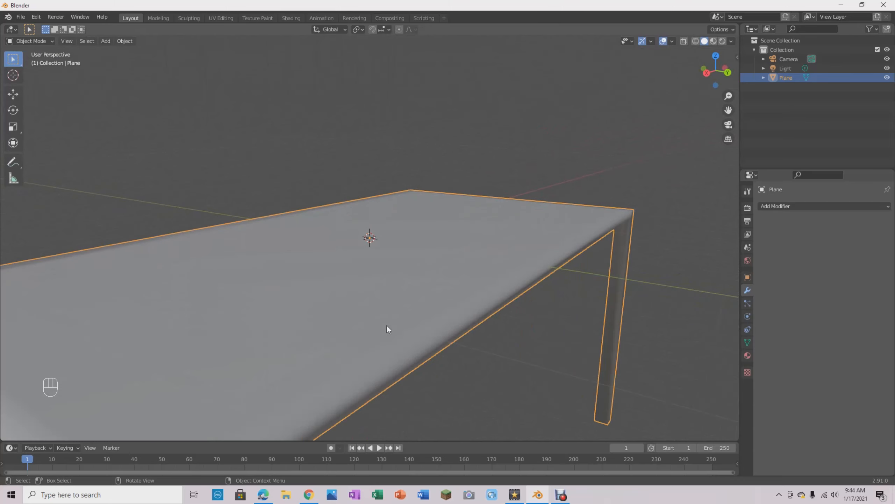
pyautogui.scroll(-3, 385, 326)
pyautogui.moveTo(384, 325); pyautogui.dragTo(388, 321, button='middle')
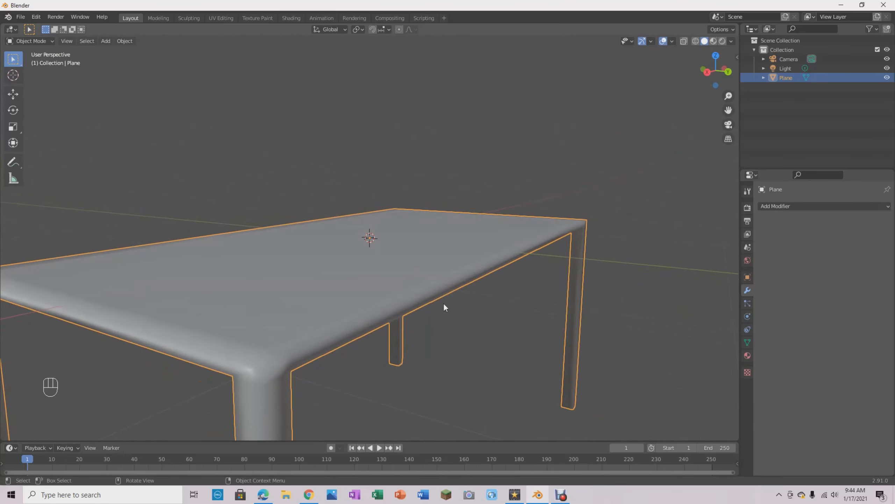
pyautogui.moveTo(385, 335); pyautogui.dragTo(419, 321, button='middle')
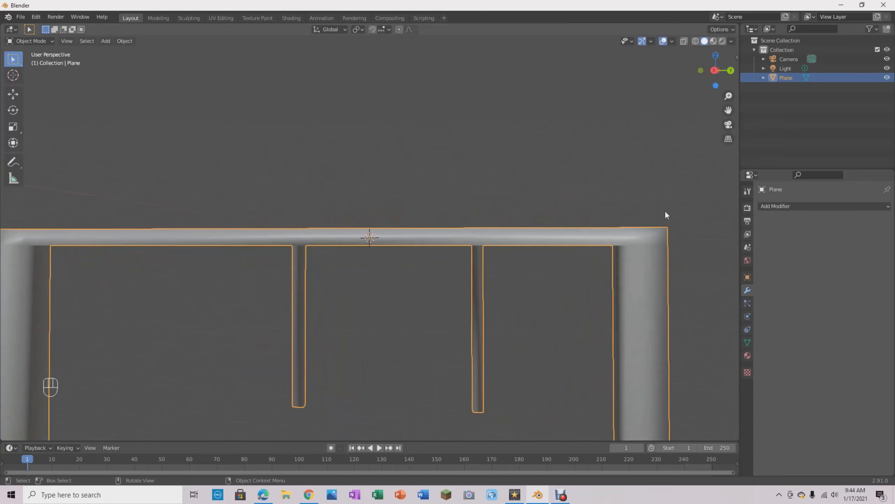
pyautogui.moveTo(712, 240); pyautogui.dragTo(437, 280, button='middle')
pyautogui.scroll(-6, 471, 381)
pyautogui.scroll(4, 417, 358)
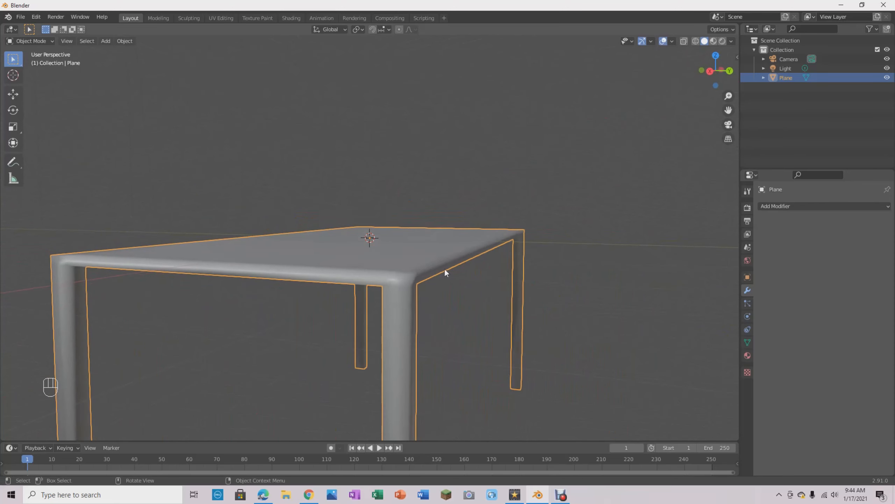
# - Add a Subdivision Surface modifier to the table with both viewport and render levels set to 4
pyautogui.click(779, 206)
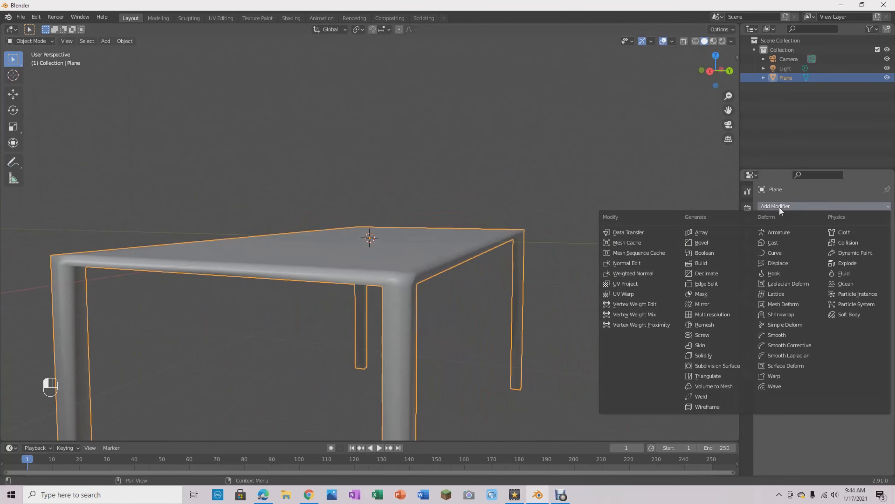
pyautogui.click(728, 367)
pyautogui.moveTo(562, 332); pyautogui.dragTo(504, 320, button='middle')
pyautogui.scroll(5, 480, 330)
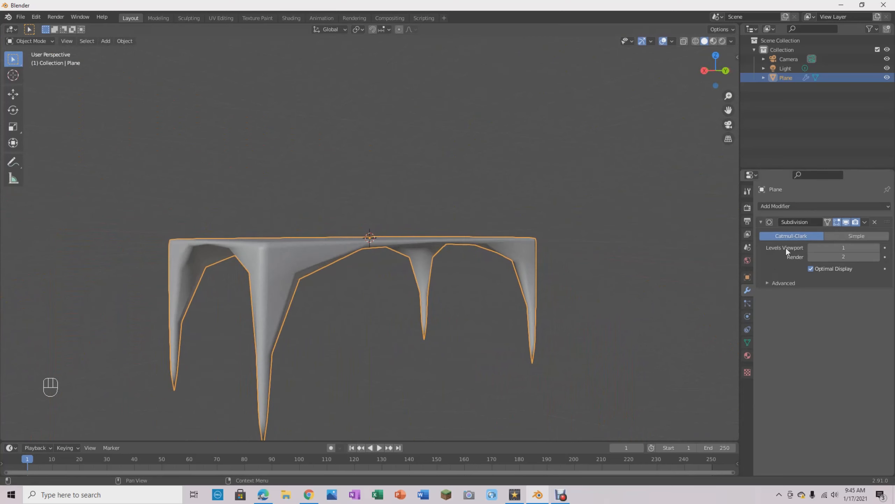
pyautogui.click(877, 248)
pyautogui.click(877, 249)
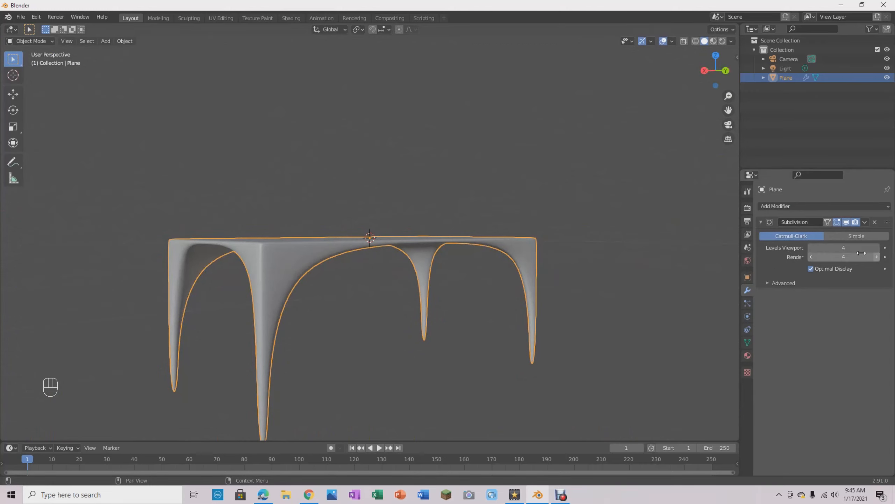
# - Try a viewport subdivision level of 2 and inspect the table's curved legs and edges
pyautogui.click(812, 247)
pyautogui.click(810, 249)
pyautogui.moveTo(613, 272); pyautogui.dragTo(550, 280, button='middle')
pyautogui.scroll(3, 635, 267)
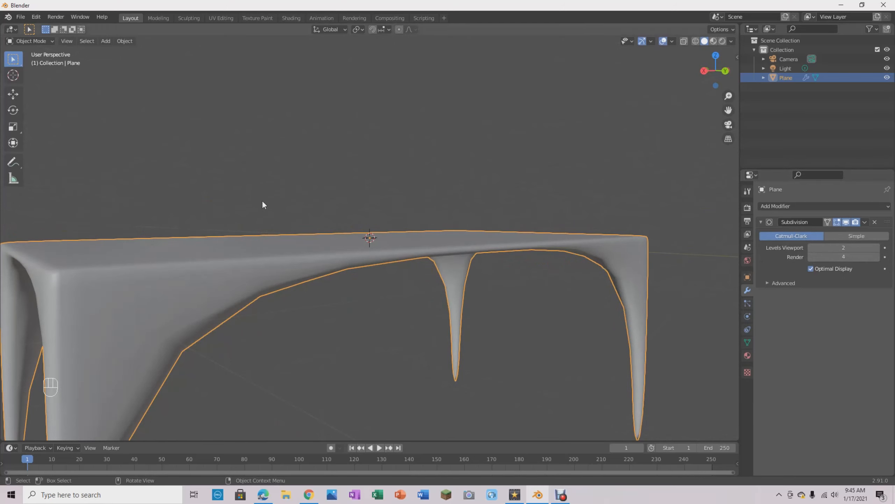
pyautogui.scroll(-8, 262, 200)
pyautogui.moveTo(259, 204); pyautogui.dragTo(305, 259, button='middle')
pyautogui.scroll(4, 569, 316)
pyautogui.moveTo(570, 317); pyautogui.dragTo(332, 243, button='middle')
pyautogui.moveTo(454, 223); pyautogui.dragTo(581, 268, button='middle')
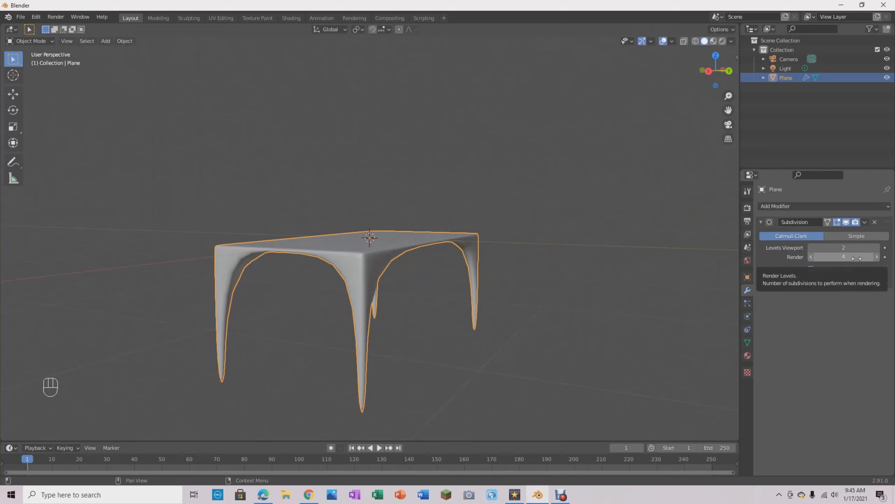
# - Set the modifier's viewport level to 4 and inspect the tapered legs from above and below
pyautogui.click(878, 250)
pyautogui.click(877, 250)
pyautogui.moveTo(511, 336); pyautogui.dragTo(287, 243, button='middle')
pyautogui.scroll(4, 462, 321)
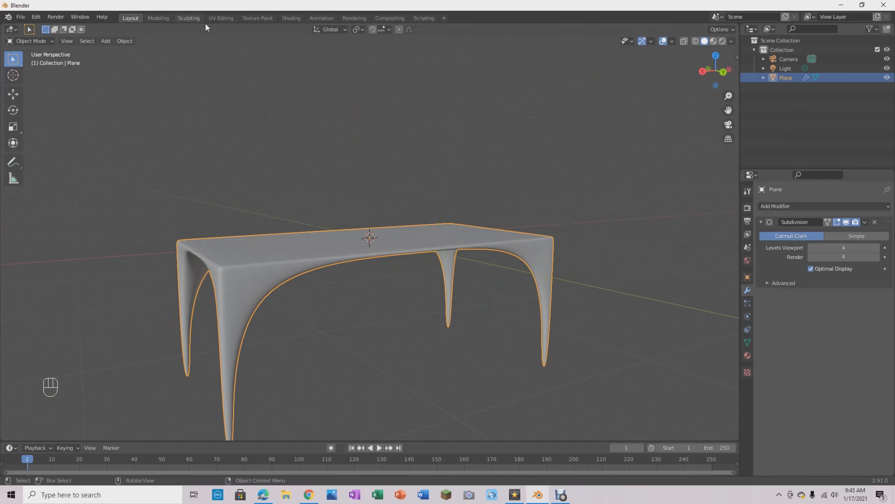
pyautogui.moveTo(546, 186); pyautogui.dragTo(559, 164, button='middle')
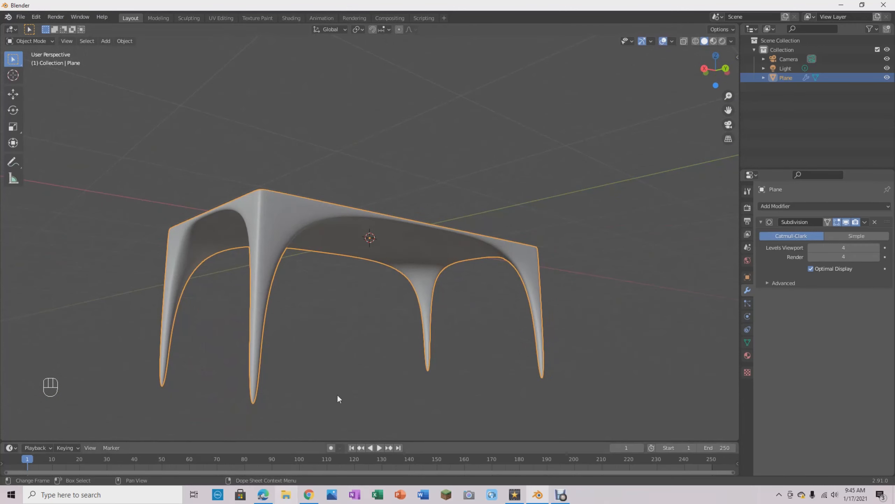
pyautogui.moveTo(388, 298); pyautogui.dragTo(373, 282, button='middle')
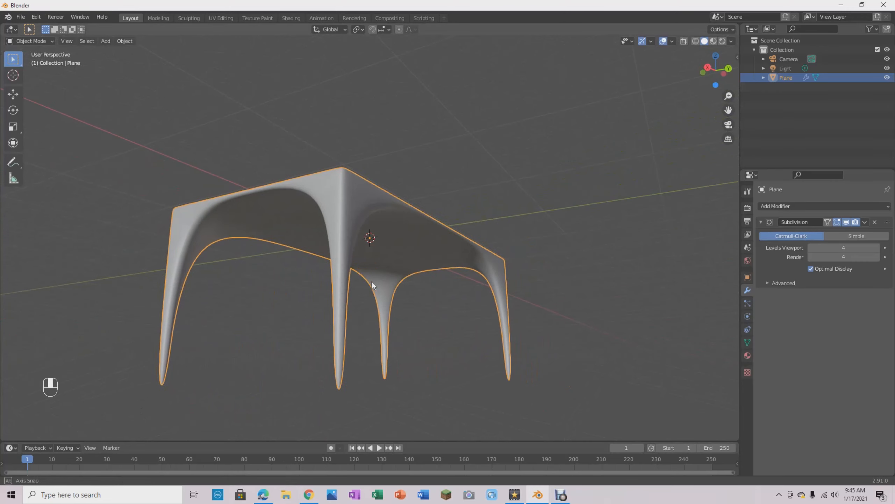
pyautogui.moveTo(439, 391); pyautogui.dragTo(437, 401, button='middle')
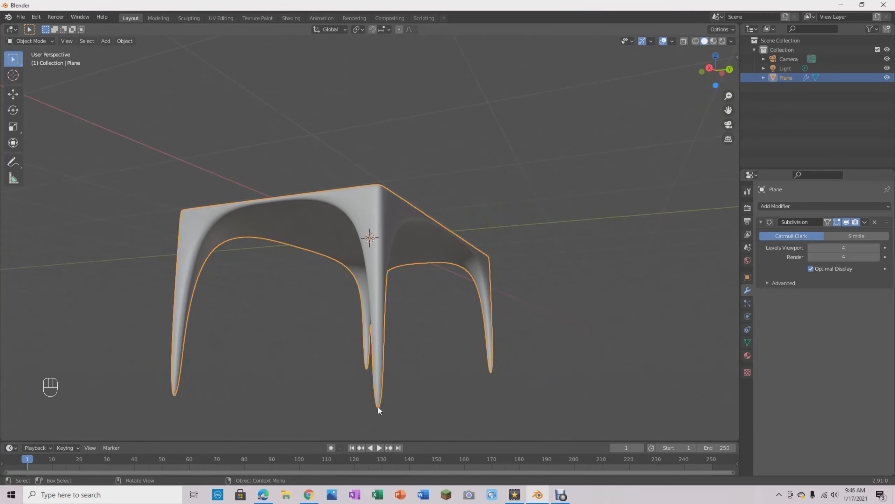
pyautogui.moveTo(428, 307); pyautogui.dragTo(288, 285, button='middle')
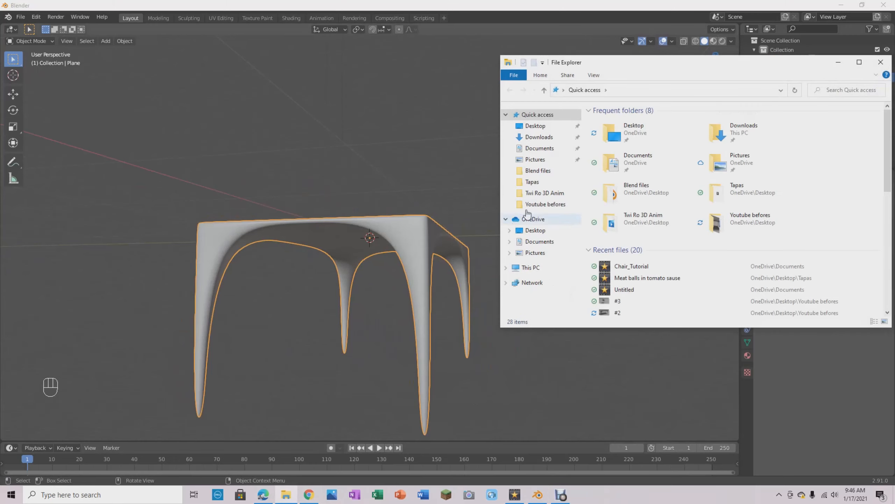
# - View the reference table render #2 in File Explorer's Youtube befores folder, then close the image and the folder
pyautogui.click(545, 193)
pyautogui.click(541, 207)
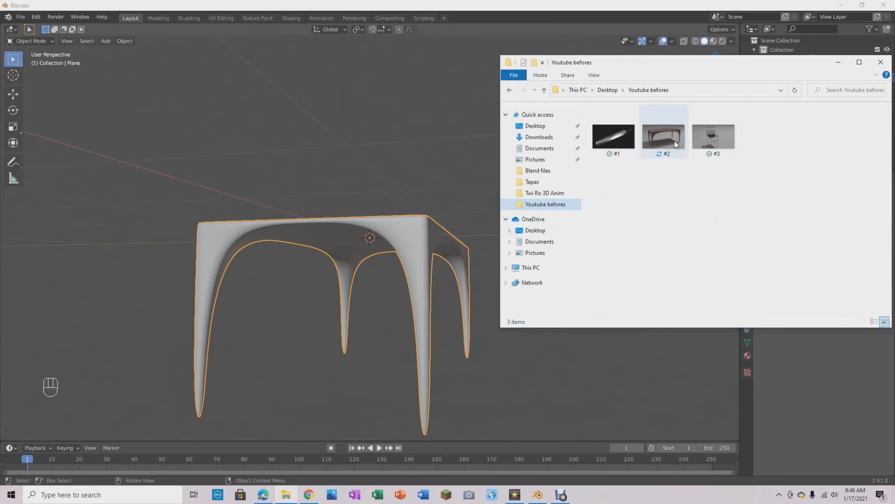
pyautogui.doubleClick(674, 140)
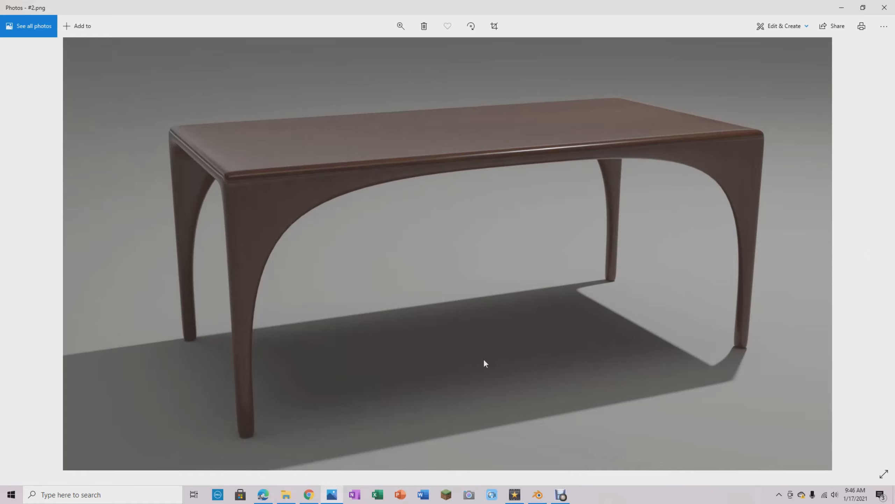
pyautogui.click(885, 7)
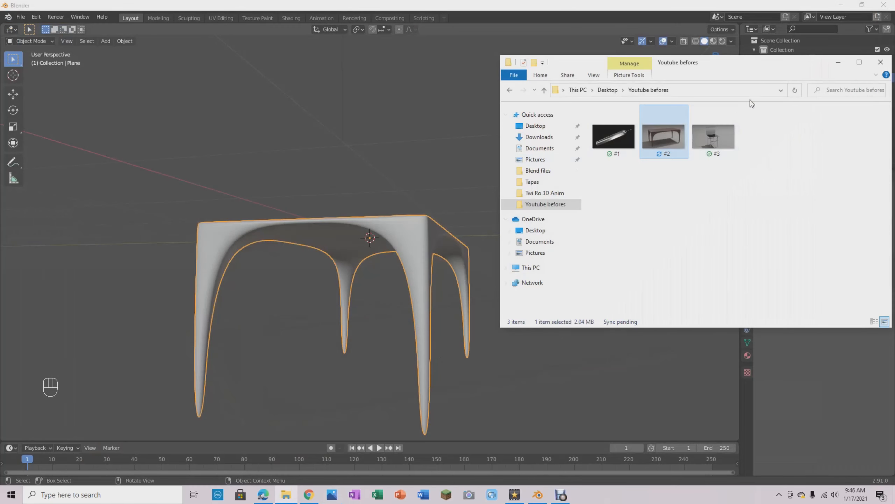
pyautogui.click(878, 62)
# - In Edit Mode with X-Ray on, select all the tabletop's underside vertices from the Front Orthographic view
pyautogui.moveTo(440, 176); pyautogui.dragTo(466, 277, button='middle')
pyautogui.press('Tab')
pyautogui.hotkey('ctrl', '1')
pyautogui.moveTo(495, 182); pyautogui.dragTo(593, 142, button='middle')
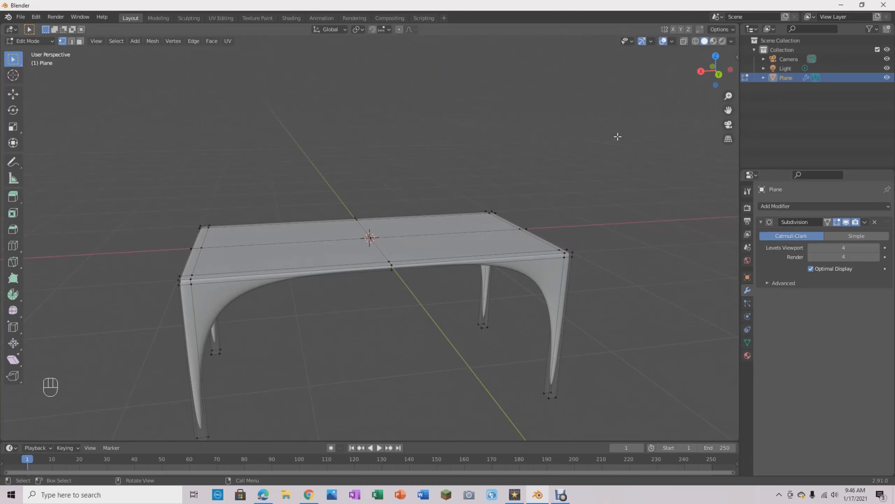
pyautogui.press('KP_1')
pyautogui.scroll(4, 411, 300)
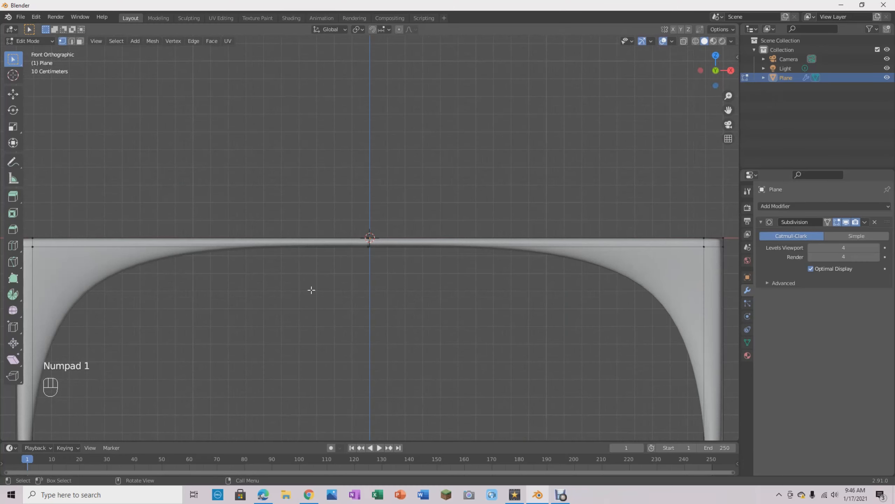
pyautogui.scroll(-1, 259, 291)
pyautogui.hotkey('alt', 'z')
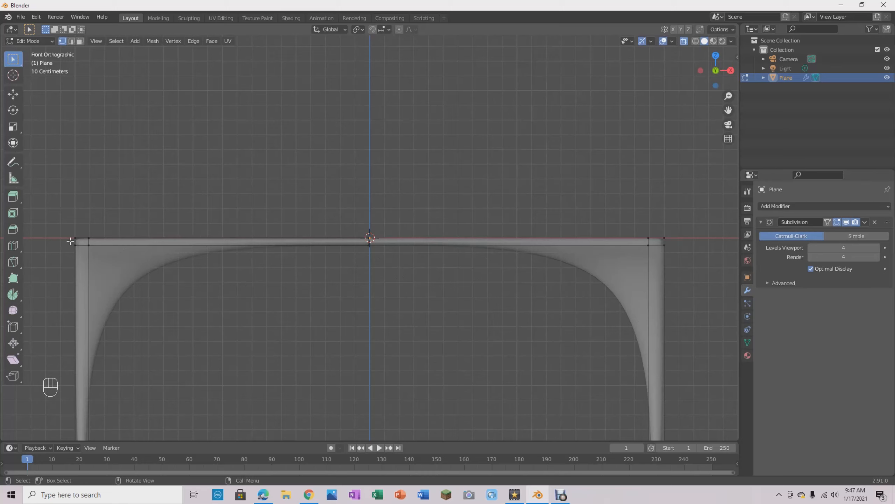
pyautogui.moveTo(70, 241); pyautogui.dragTo(682, 250)
pyautogui.moveTo(679, 249); pyautogui.dragTo(677, 250)
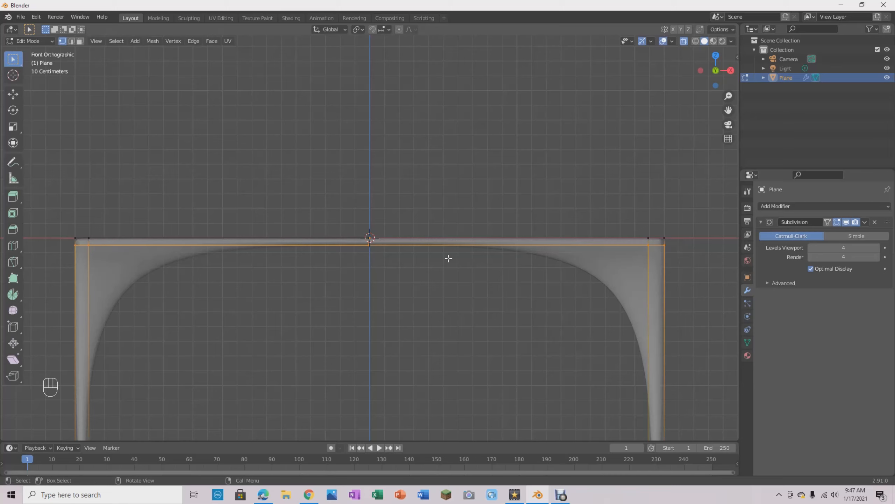
# - Move the selected underside vertices down about 0.038 m along Z, then turn X-Ray off
pyautogui.press('g')
pyautogui.press('z')
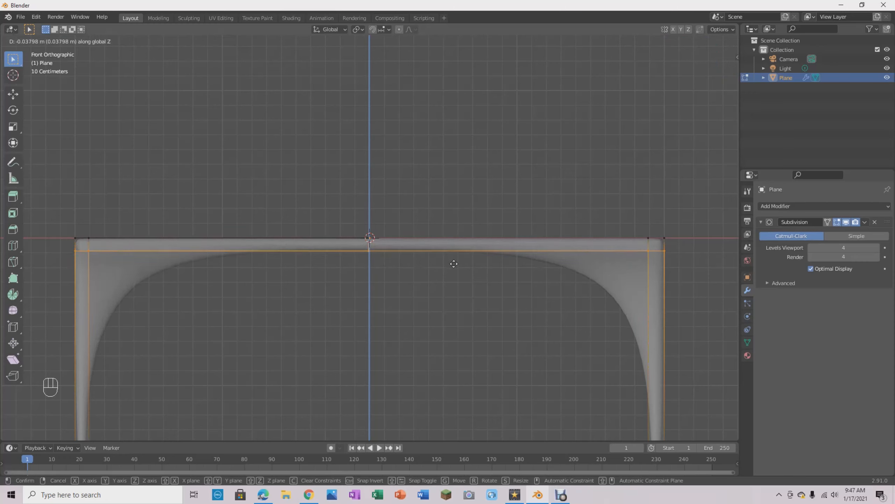
pyautogui.click(453, 263)
pyautogui.moveTo(480, 149); pyautogui.dragTo(574, 212, button='middle')
pyautogui.hotkey('alt', 'z')
# - Add one centred loop cut around each of the two legs at the table's near end
pyautogui.scroll(6, 570, 243)
pyautogui.moveTo(571, 246); pyautogui.dragTo(530, 276, button='middle')
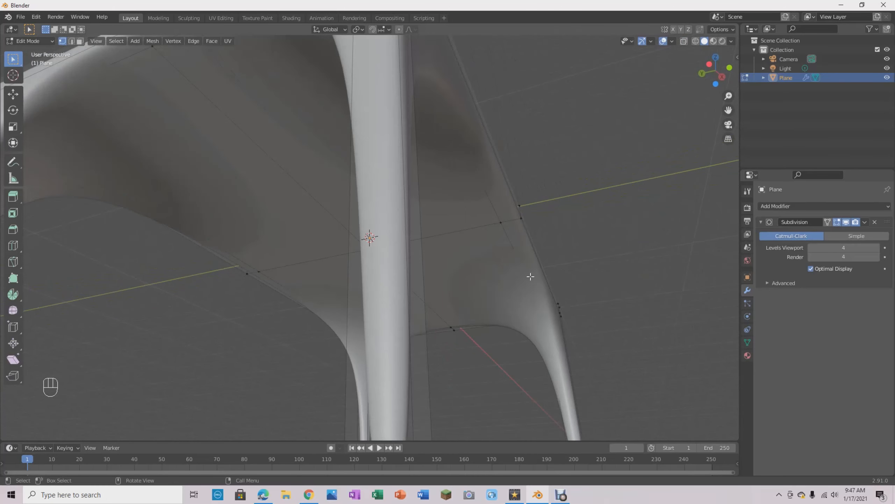
pyautogui.scroll(-5, 529, 277)
pyautogui.moveTo(495, 312); pyautogui.dragTo(536, 338, button='middle')
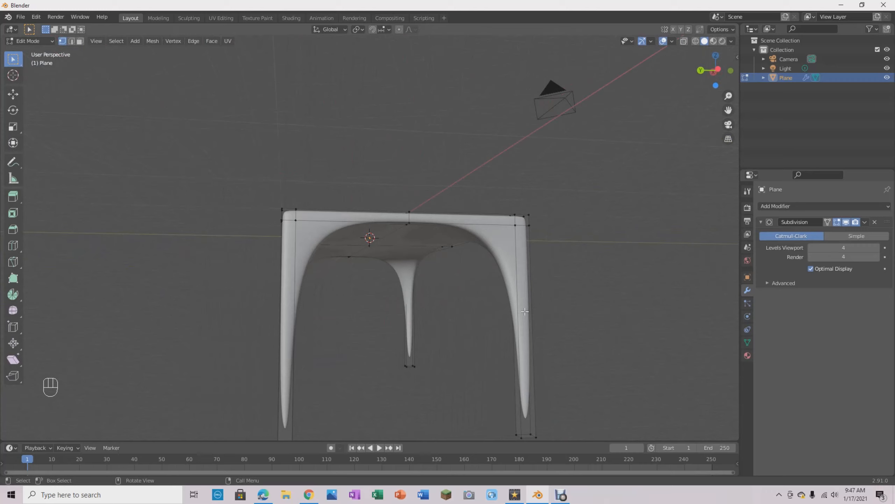
pyautogui.hotkey('ctrl', 'r')
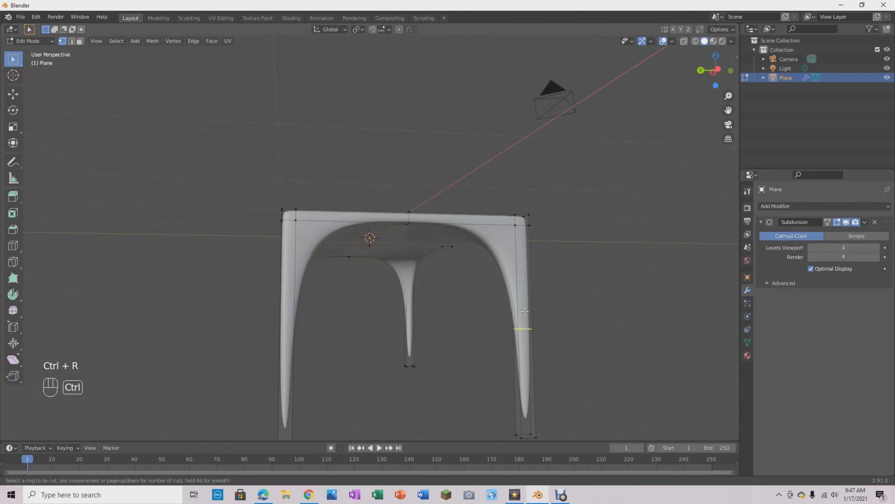
pyautogui.click(524, 341)
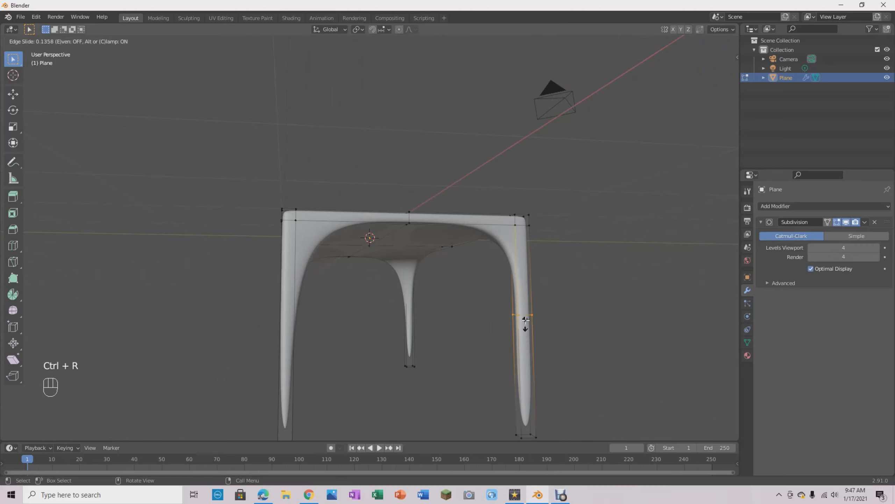
pyautogui.rightClick(531, 292)
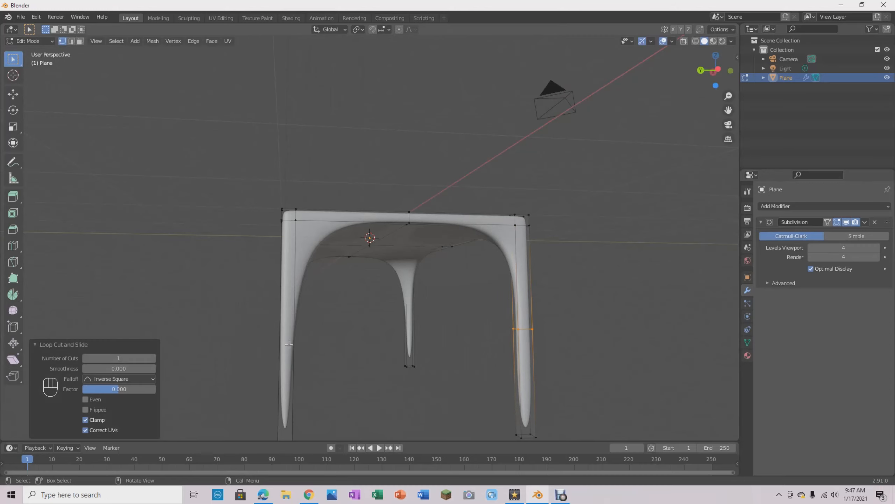
pyautogui.hotkey('ctrl', 'r')
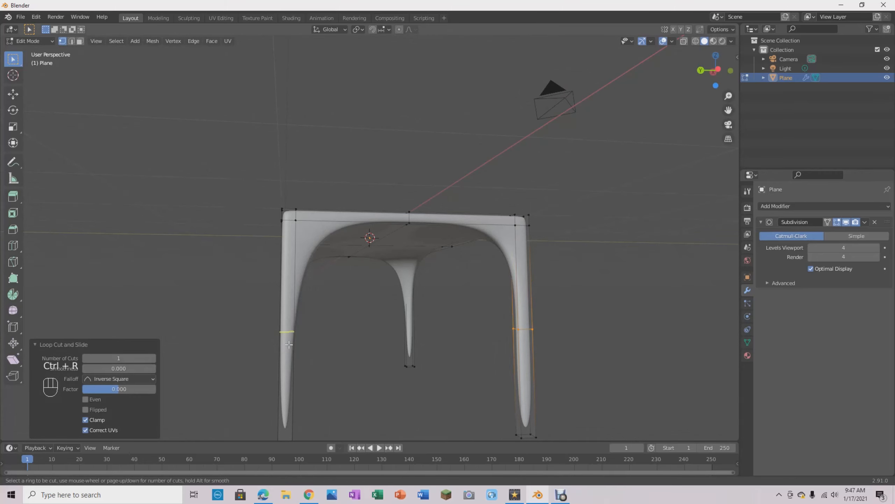
pyautogui.press('Escape')
pyautogui.moveTo(426, 360); pyautogui.dragTo(399, 356, button='middle')
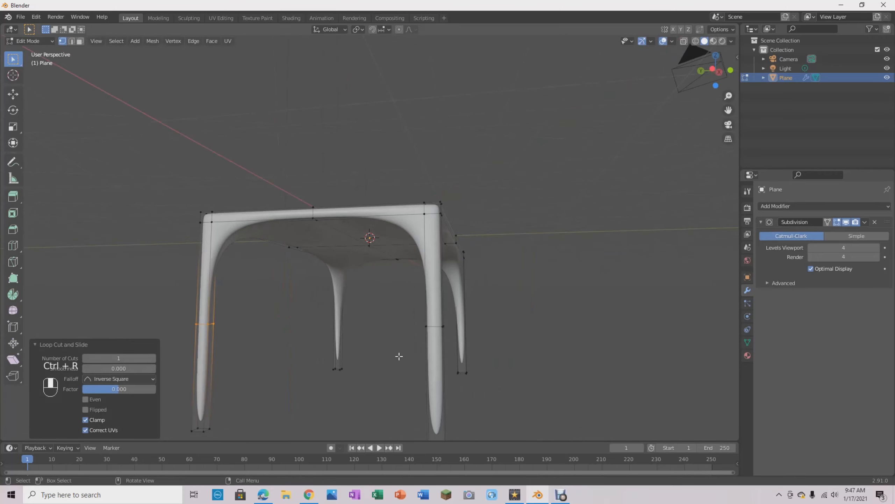
# - Add one centred loop cut around each of the two legs at the table's far end
pyautogui.hotkey('ctrl', 'r')
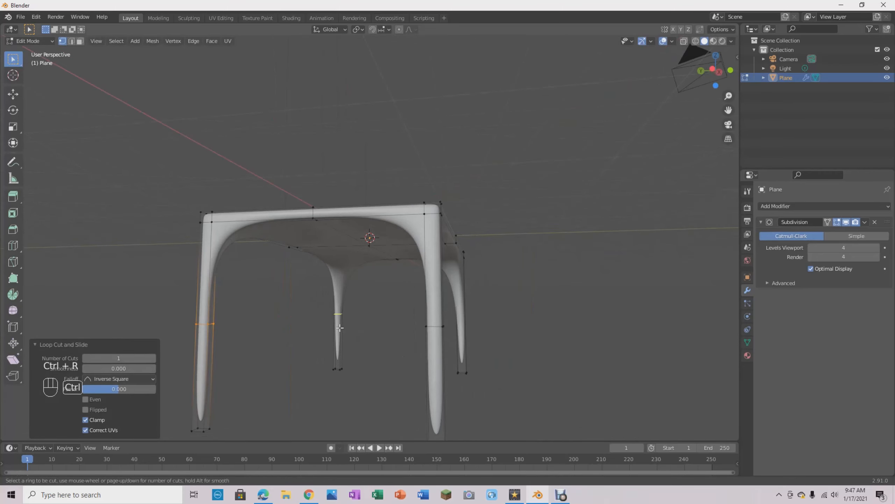
pyautogui.click(339, 327)
pyautogui.click(350, 308)
pyautogui.moveTo(554, 358); pyautogui.dragTo(506, 312, button='middle')
pyautogui.hotkey('ctrl', 'r')
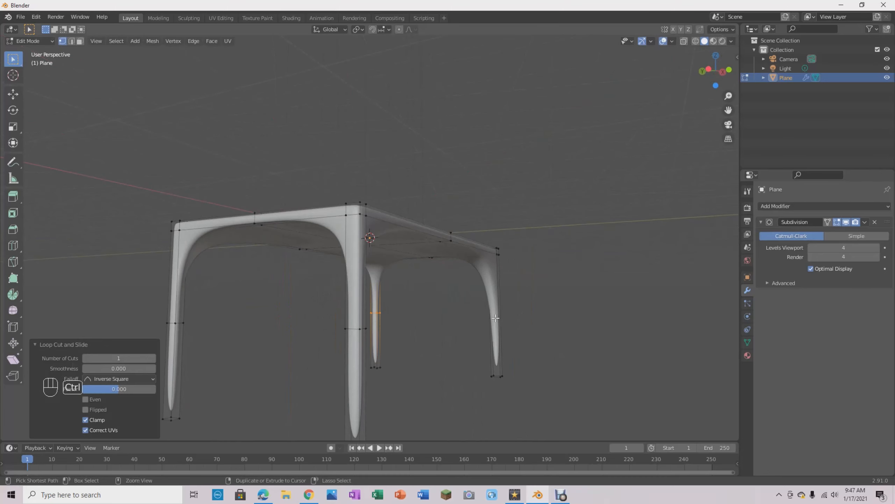
pyautogui.click(497, 313)
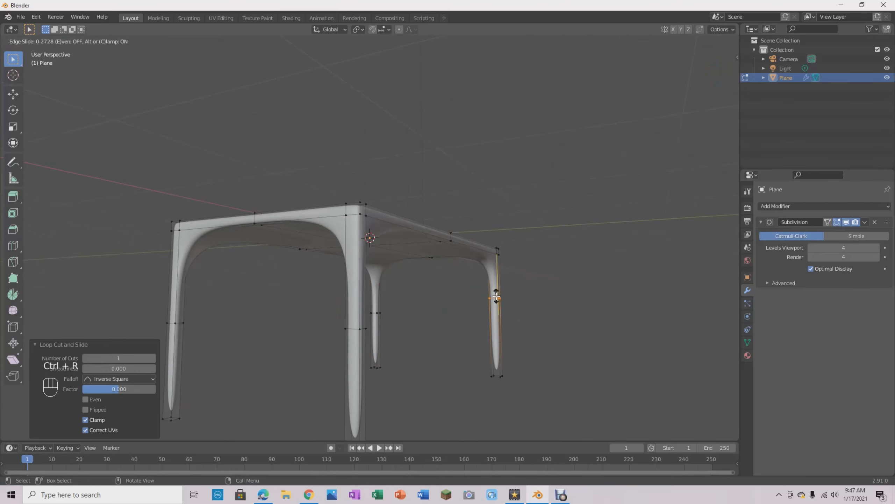
pyautogui.click(497, 295)
pyautogui.moveTo(498, 295); pyautogui.dragTo(568, 300, button='middle')
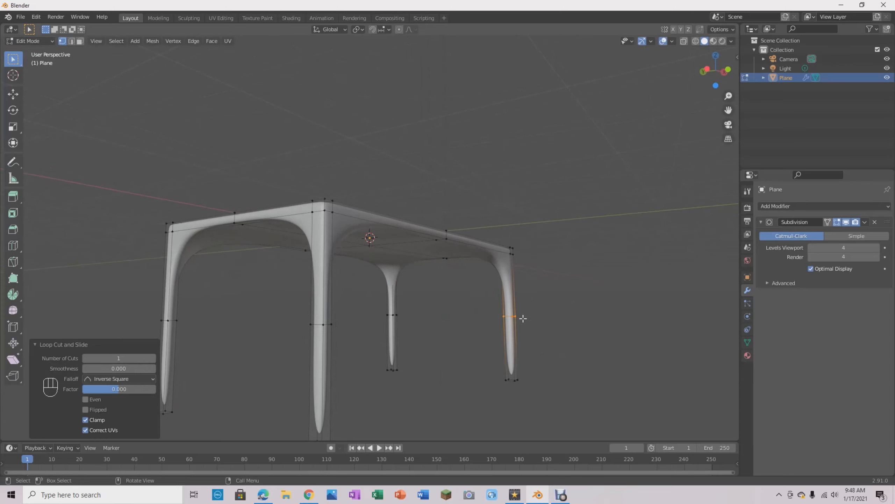
# - Turn X-Ray on and select the middle loop-cut vertices on all four legs
pyautogui.hotkey('alt', 'z')
pyautogui.moveTo(524, 308)
pyautogui.mouseDown(button='middle')
pyautogui.moveTo(567, 282)
pyautogui.moveTo(567, 270)
pyautogui.moveTo(535, 286)
pyautogui.mouseUp(button='middle')
pyautogui.moveTo(400, 278); pyautogui.dragTo(351, 302, button='middle')
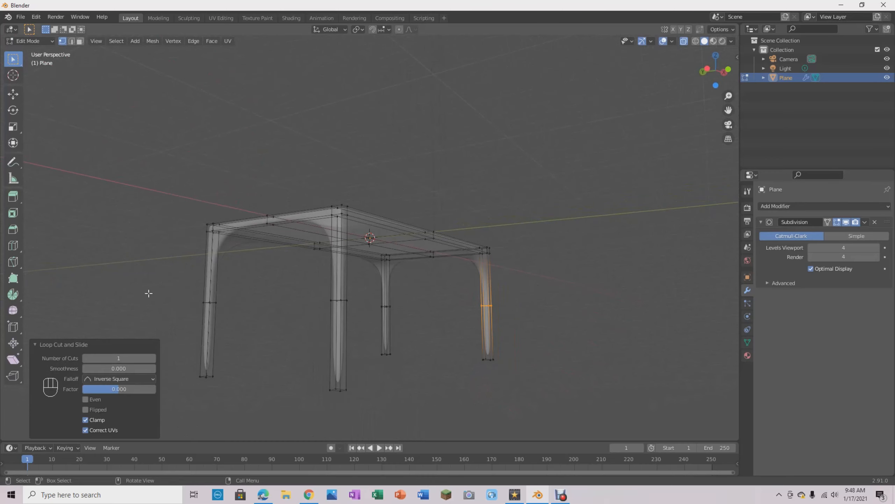
pyautogui.moveTo(155, 286); pyautogui.dragTo(620, 326)
# - Move the selected leg loops down about 0.834 m along Z to just above the feet, then deselect and turn X-Ray off
pyautogui.moveTo(342, 352); pyautogui.dragTo(505, 311, button='middle')
pyautogui.scroll(10, 505, 311)
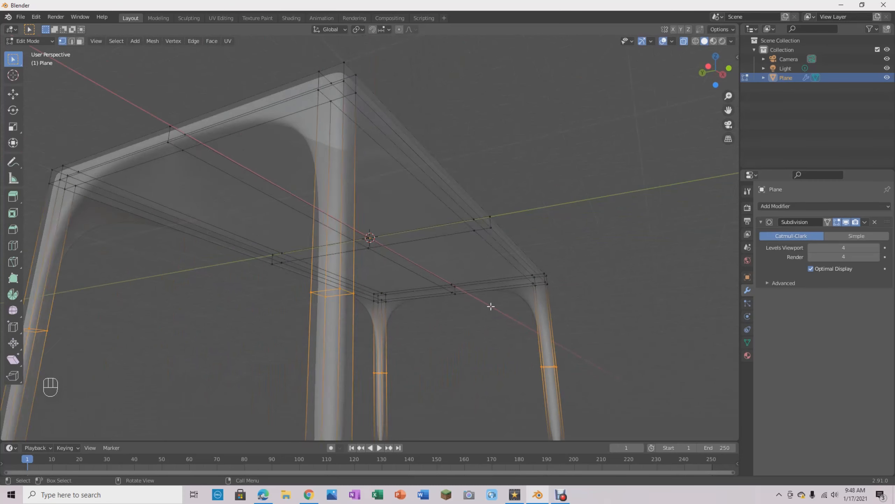
pyautogui.moveTo(494, 289); pyautogui.dragTo(489, 302, button='middle')
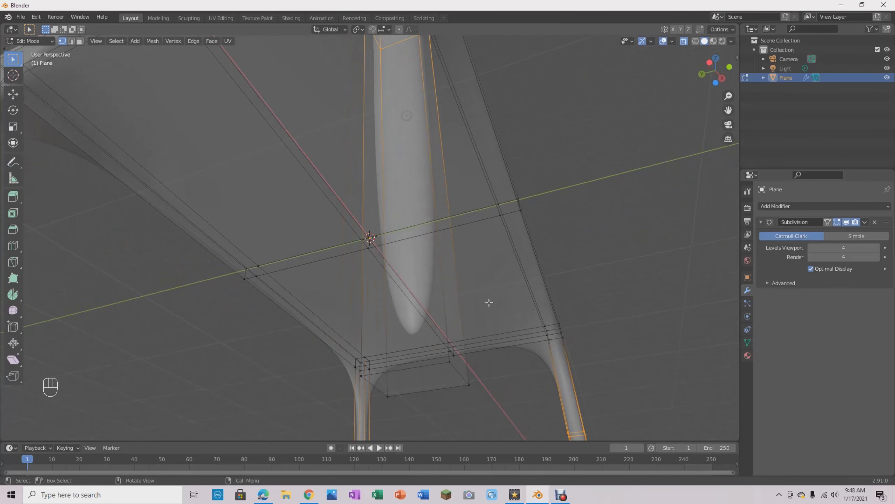
pyautogui.press('g')
pyautogui.press('z')
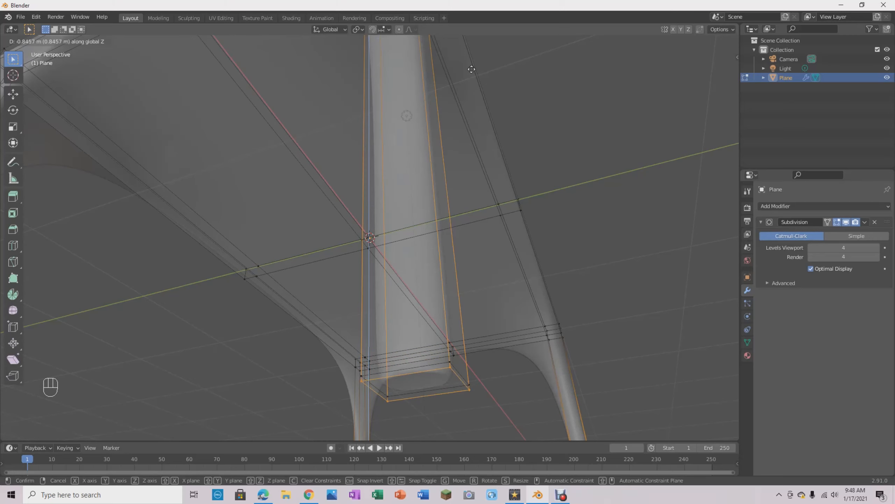
pyautogui.click(471, 67)
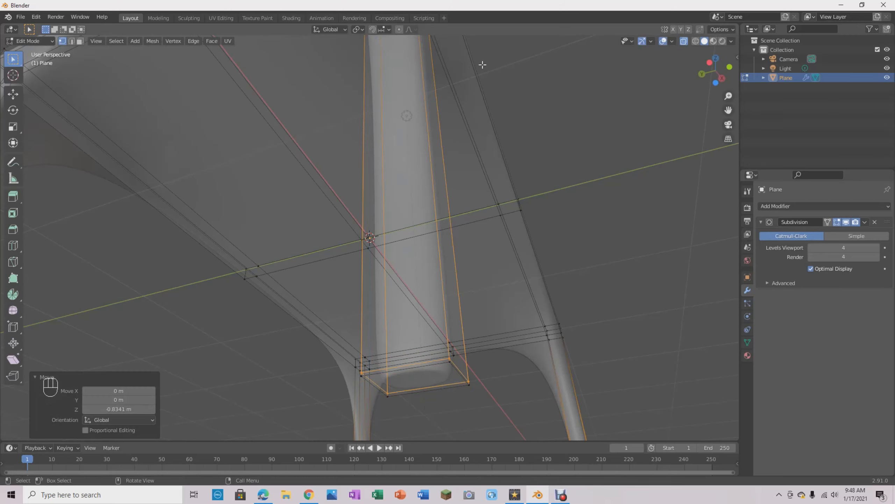
pyautogui.click(623, 281)
pyautogui.hotkey('alt', 'z')
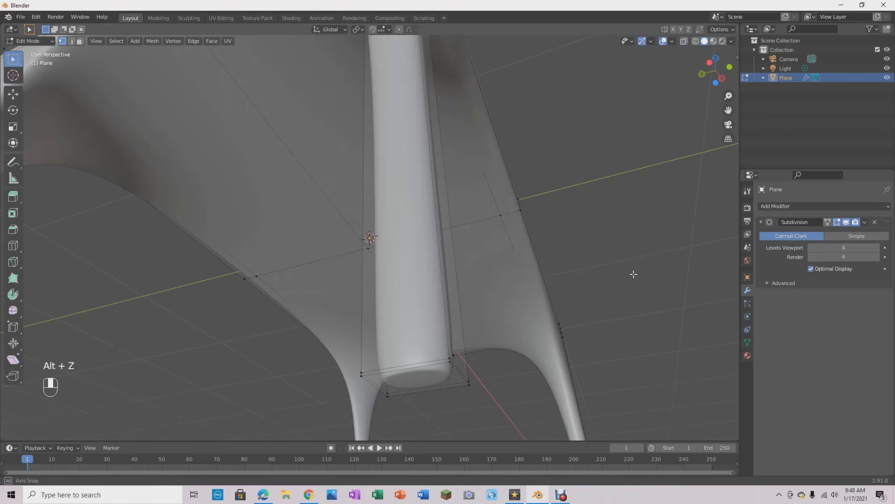
# - Switch to Object Mode and examine the shading on the table's underside, arches and corners
pyautogui.moveTo(643, 269); pyautogui.dragTo(527, 301, button='middle')
pyautogui.scroll(2, 492, 293)
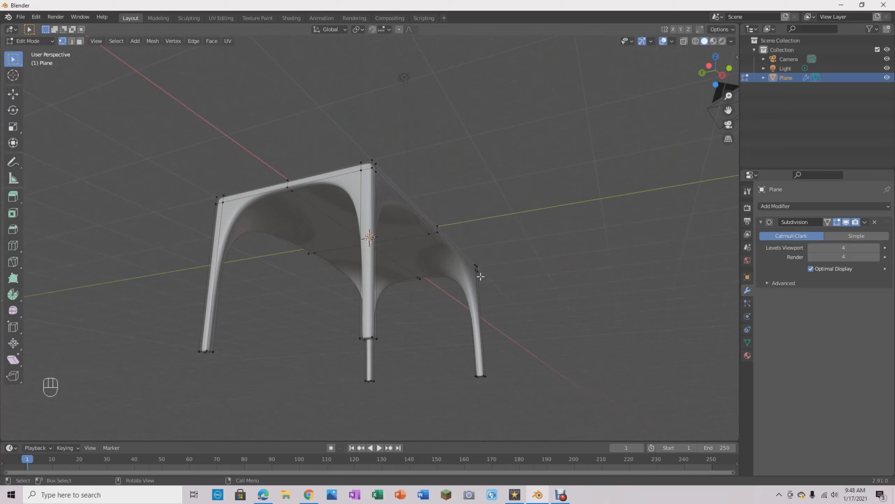
pyautogui.press('Tab')
pyautogui.scroll(5, 577, 274)
pyautogui.moveTo(573, 263); pyautogui.dragTo(487, 322, button='middle')
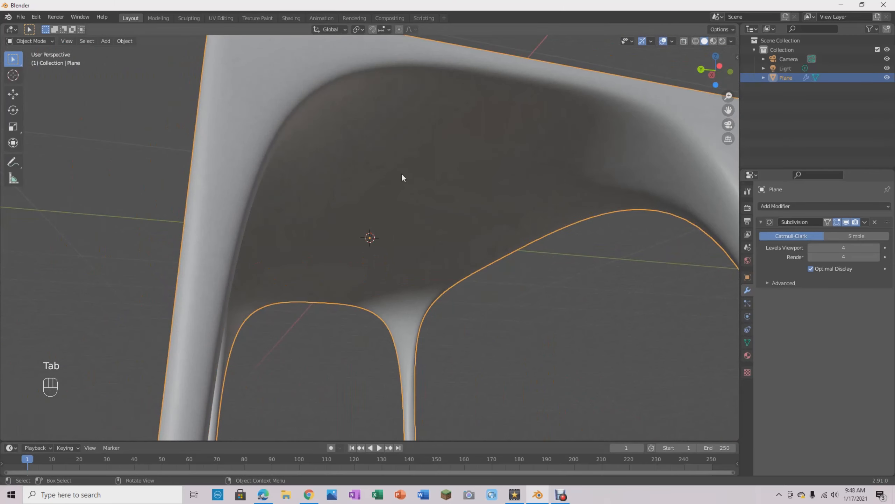
pyautogui.moveTo(573, 346); pyautogui.dragTo(384, 292, button='middle')
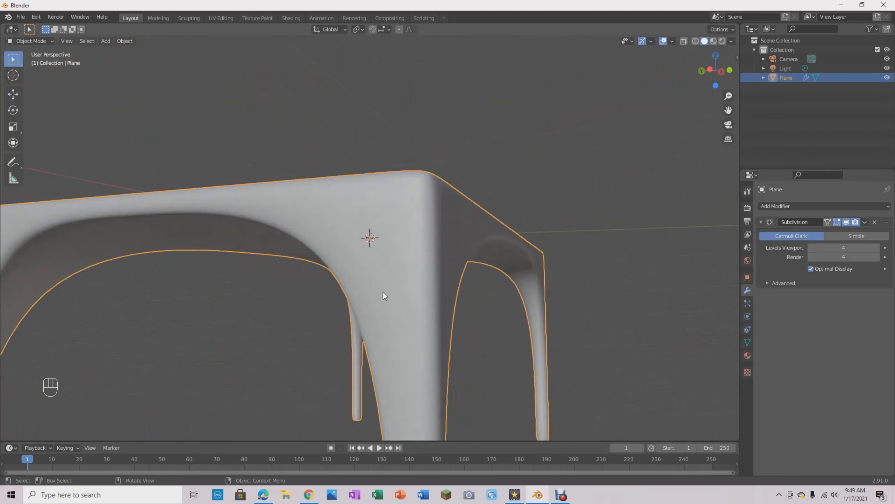
pyautogui.moveTo(359, 221); pyautogui.dragTo(501, 220, button='middle')
# - In Edit Mode from the Bottom Orthographic view, add a lengthwise loop cut near the tabletop's -Y long edge with a slide factor of 0.706
pyautogui.press('Tab')
pyautogui.scroll(4, 505, 210)
pyautogui.scroll(-4, 505, 210)
pyautogui.moveTo(519, 176)
pyautogui.mouseDown(button='middle')
pyautogui.moveTo(498, 182)
pyautogui.moveTo(495, 150)
pyautogui.moveTo(488, 176)
pyautogui.moveTo(502, 172)
pyautogui.mouseUp(button='middle')
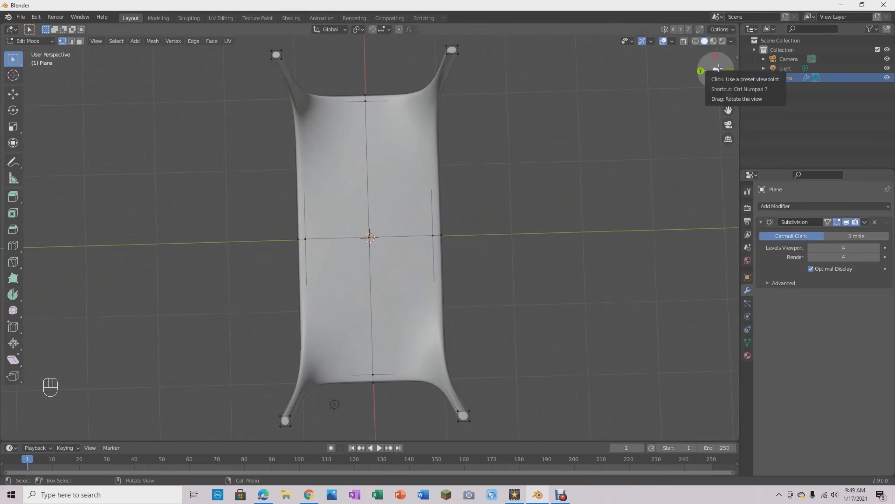
pyautogui.click(711, 69)
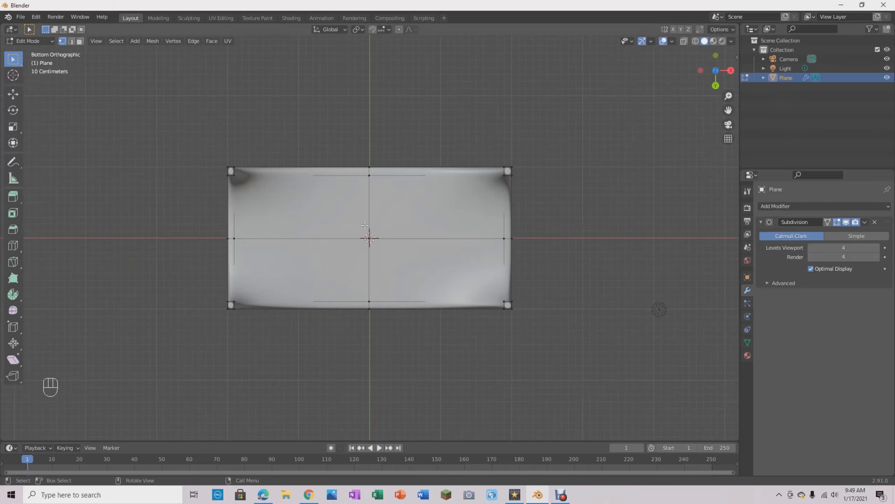
pyautogui.hotkey('ctrl', 'r')
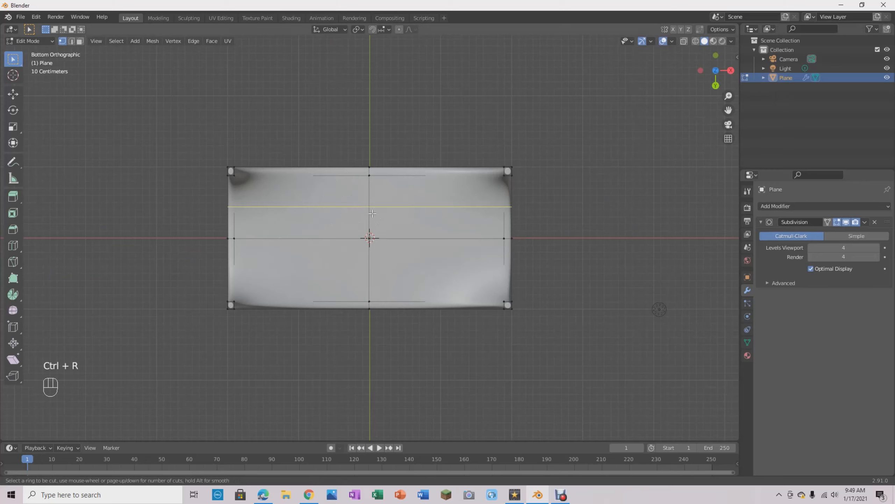
pyautogui.click(372, 213)
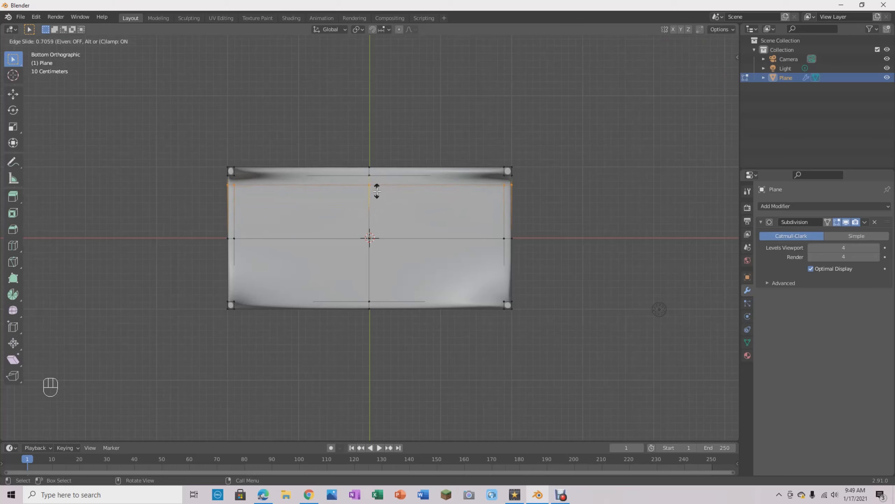
pyautogui.click(376, 191)
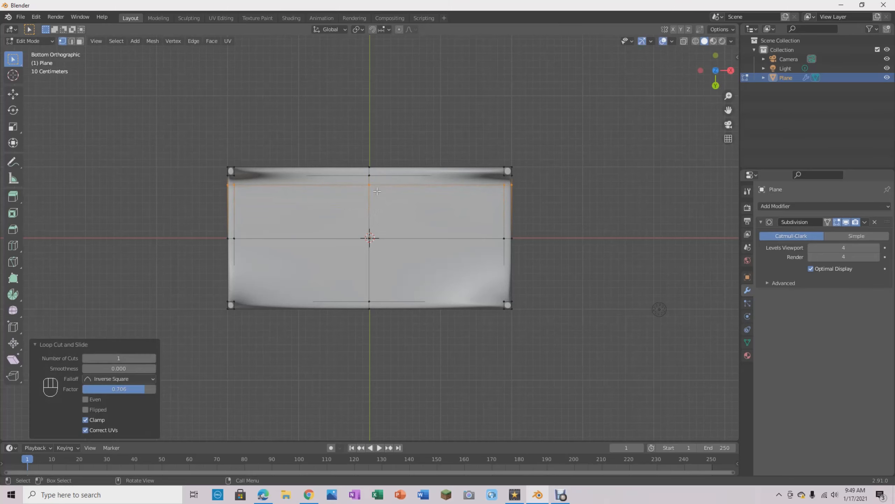
# - Add a lengthwise loop cut near the tabletop's +Y long edge with a slide factor of -0.75, then deselect and return to Object Mode
pyautogui.hotkey('ctrl', 'r')
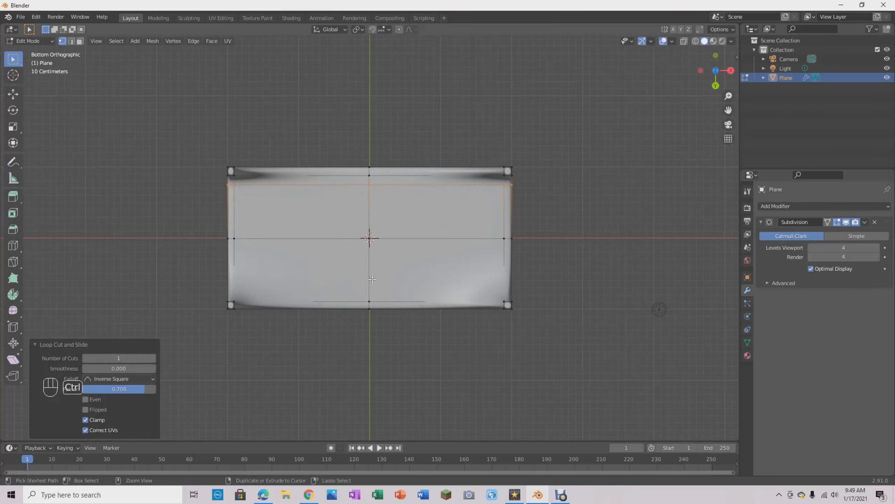
pyautogui.click(369, 261)
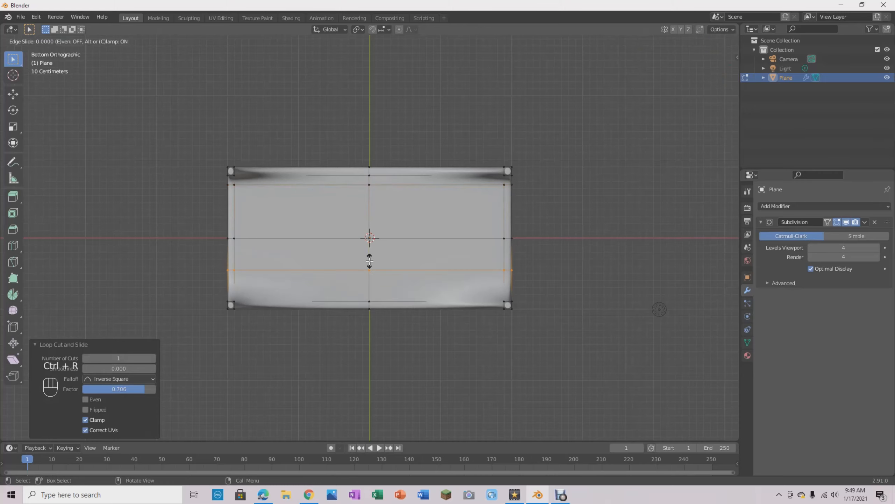
pyautogui.click(373, 285)
pyautogui.click(537, 258)
pyautogui.moveTo(469, 116); pyautogui.dragTo(472, 254, button='middle')
pyautogui.press('Tab')
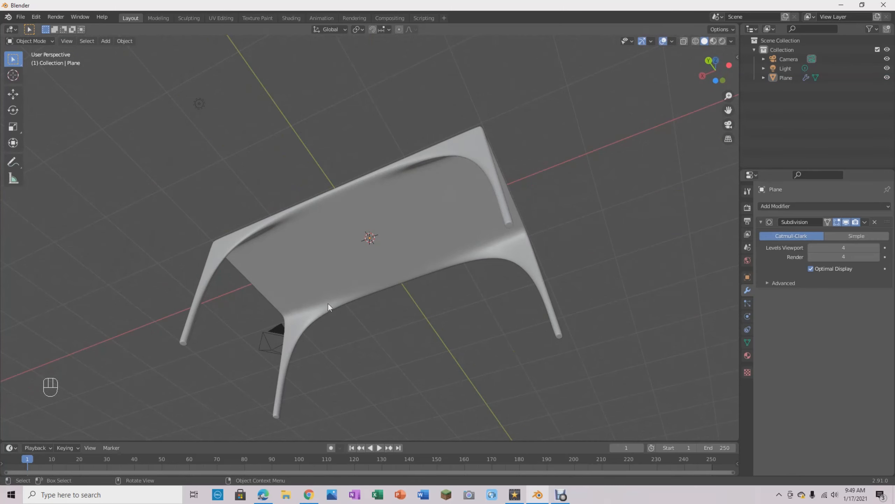
pyautogui.moveTo(595, 204); pyautogui.dragTo(536, 326, button='middle')
# - Open the reference table render #2 from File Explorer's Youtube befores folder, then close the image and the folder
pyautogui.click(308, 494)
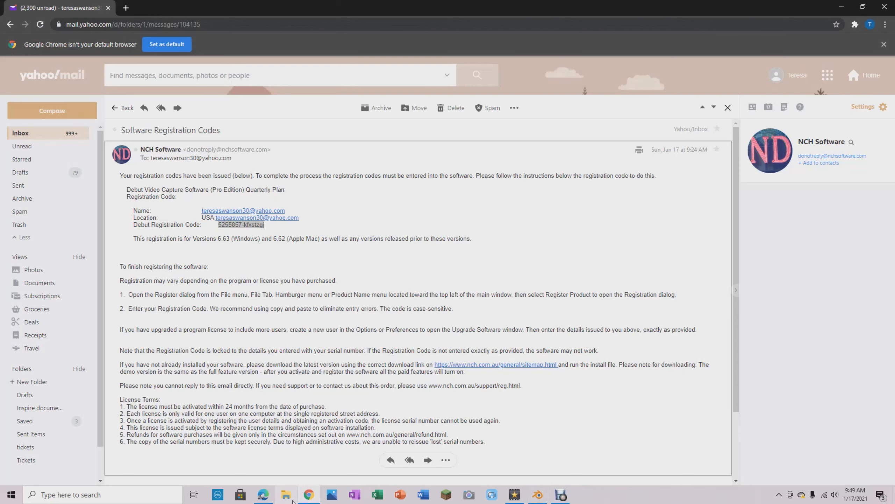
pyautogui.click(290, 495)
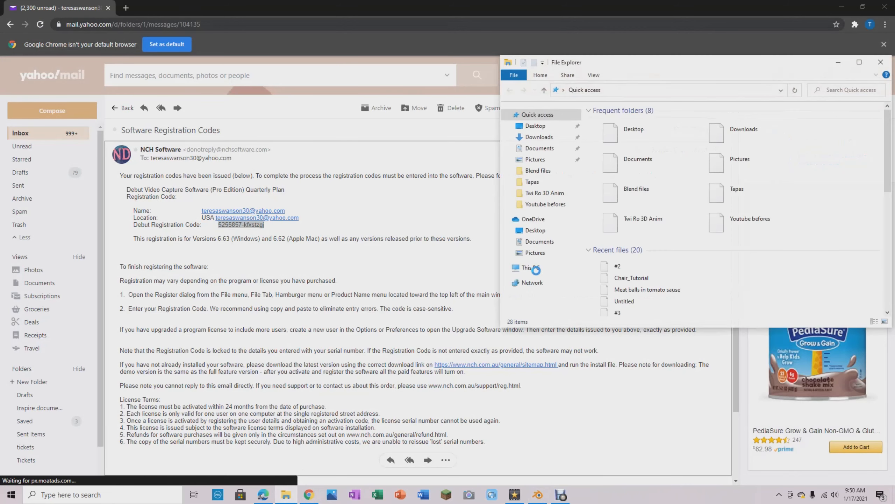
pyautogui.click(538, 494)
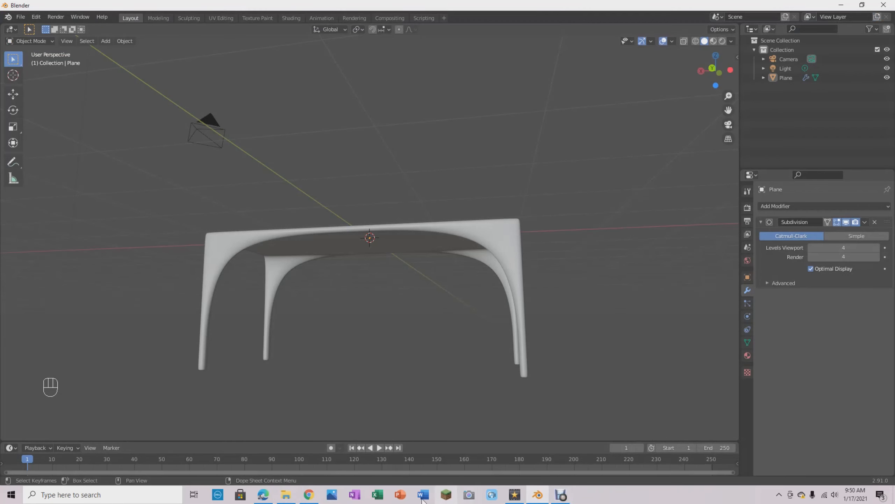
pyautogui.click(295, 498)
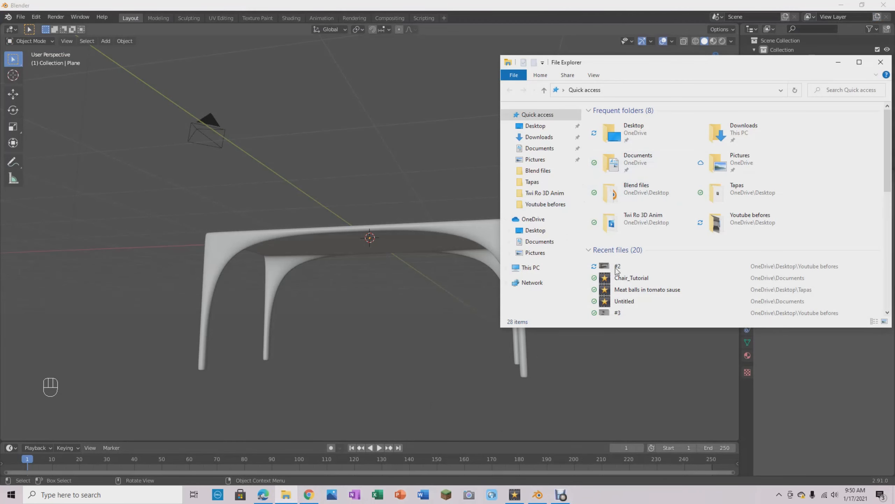
pyautogui.click(546, 204)
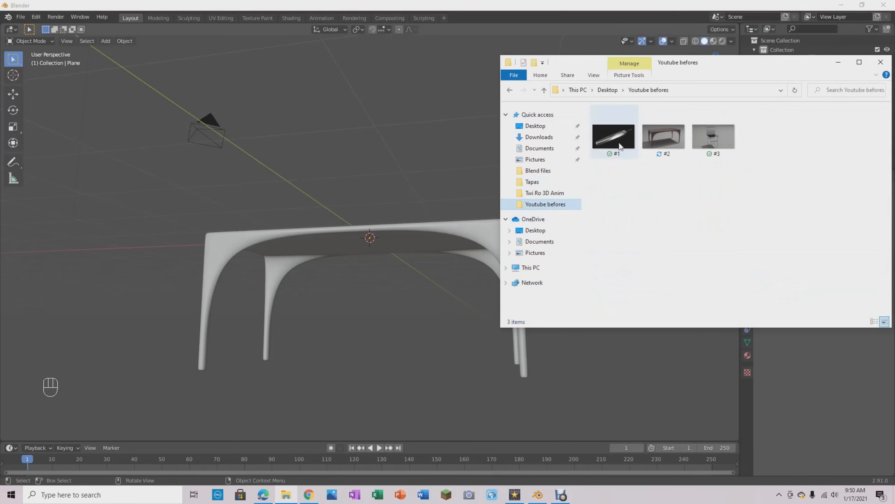
pyautogui.click(670, 144)
pyautogui.doubleClick(669, 144)
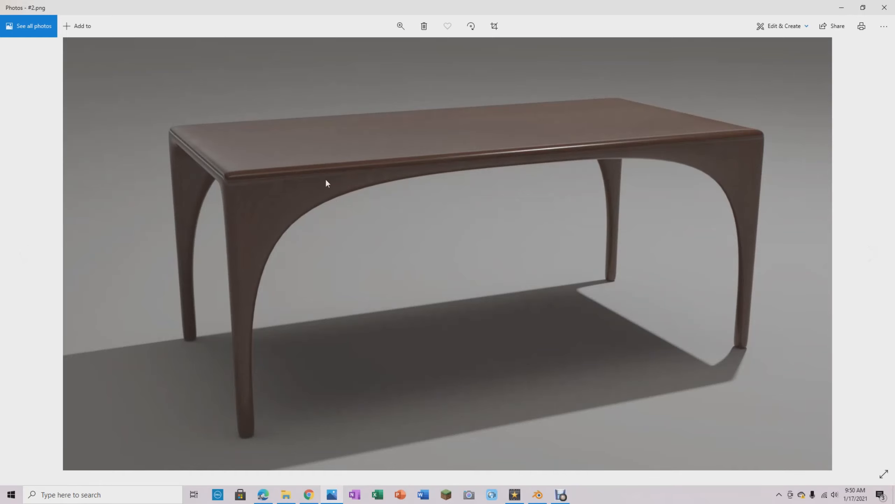
pyautogui.click(884, 8)
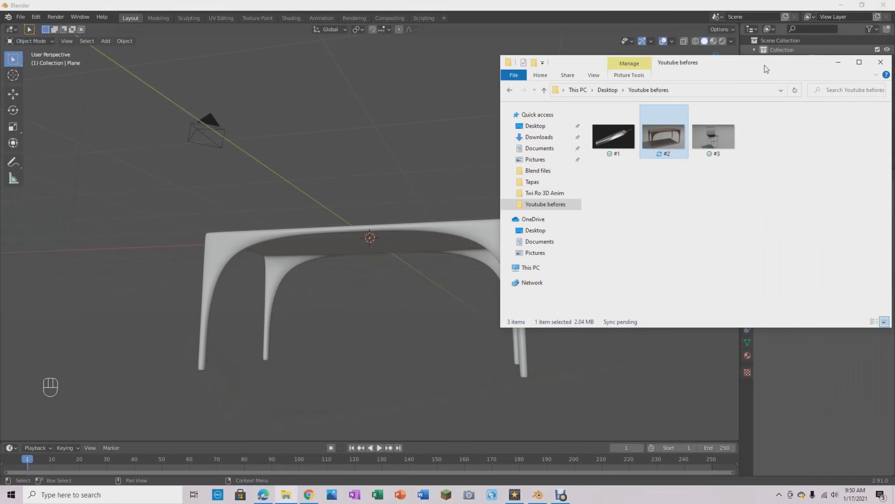
pyautogui.click(881, 62)
# - Switch the viewport to Rendered shading to preview the whole table
pyautogui.moveTo(197, 179); pyautogui.dragTo(255, 178, button='middle')
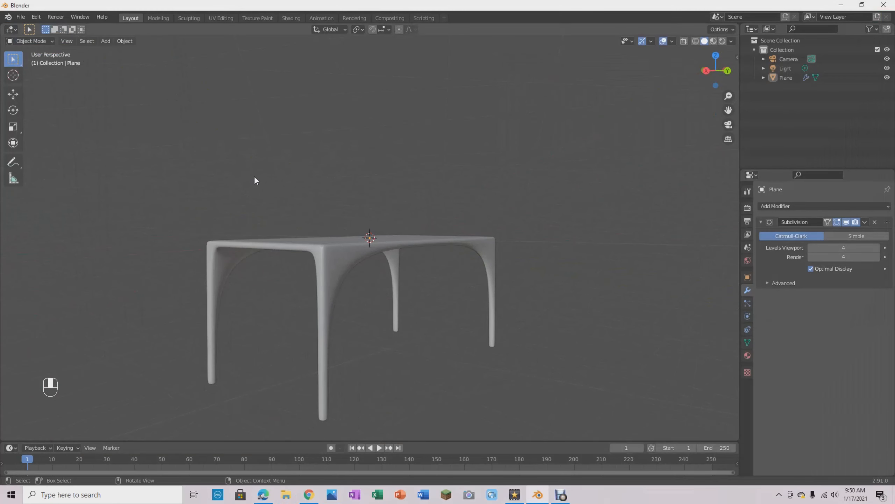
pyautogui.moveTo(400, 186); pyautogui.dragTo(425, 243, button='middle')
pyautogui.moveTo(425, 219); pyautogui.dragTo(437, 236, button='middle')
pyautogui.moveTo(487, 190); pyautogui.dragTo(476, 206, button='middle')
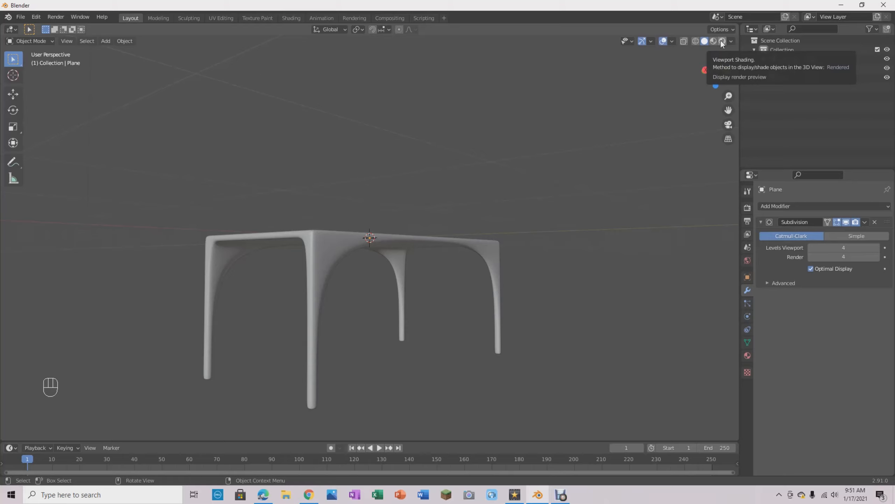
pyautogui.moveTo(453, 196)
pyautogui.mouseDown(button='middle')
pyautogui.moveTo(410, 174)
pyautogui.moveTo(419, 181)
pyautogui.mouseUp(button='middle')
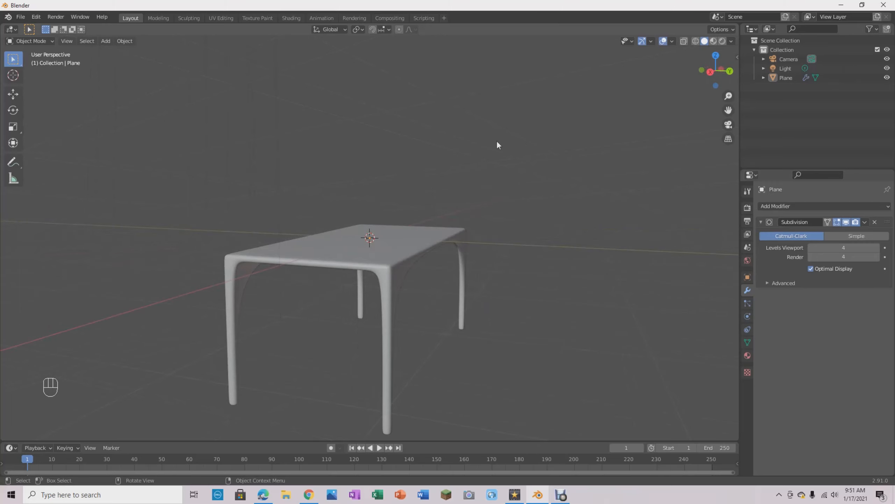
pyautogui.press('z')
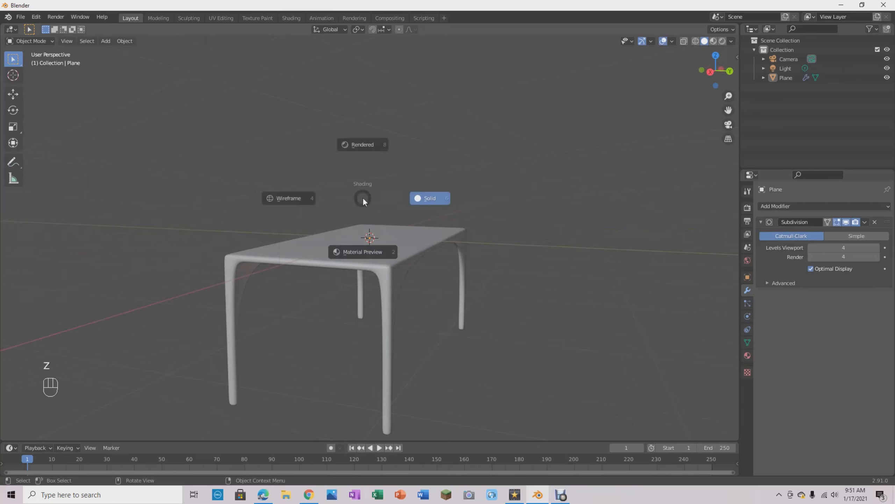
pyautogui.click(353, 111)
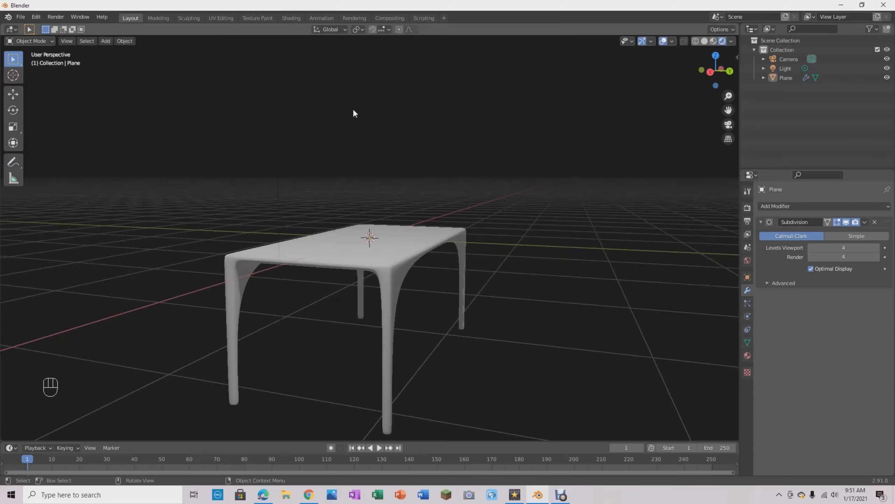
pyautogui.moveTo(354, 112); pyautogui.dragTo(404, 120, button='middle')
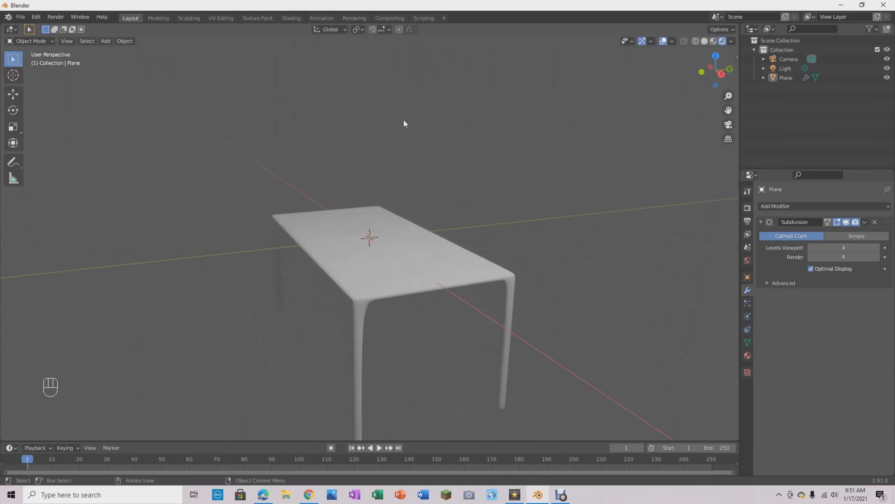
# - Examine the rendered table from several angles, including a close view of the tabletop edge and leg corner
pyautogui.press('7')
pyautogui.press('8')
pyautogui.press('8')
pyautogui.press('7')
pyautogui.press('7')
pyautogui.press('8')
pyautogui.press('7')
pyautogui.moveTo(456, 164); pyautogui.dragTo(497, 254, button='middle')
pyautogui.scroll(6, 494, 251)
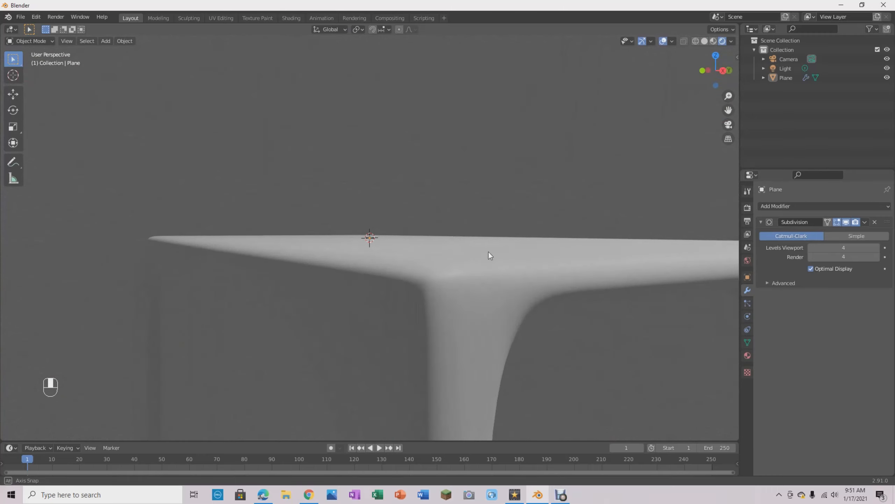
# - Inspect the rendered table's underside edges, legs and overall shape from near and far viewpoints
pyautogui.moveTo(499, 249); pyautogui.dragTo(216, 254, button='middle')
pyautogui.scroll(-8, 396, 173)
pyautogui.moveTo(575, 197); pyautogui.dragTo(527, 163, button='middle')
pyautogui.scroll(8, 416, 232)
pyautogui.moveTo(409, 239); pyautogui.dragTo(495, 248, button='middle')
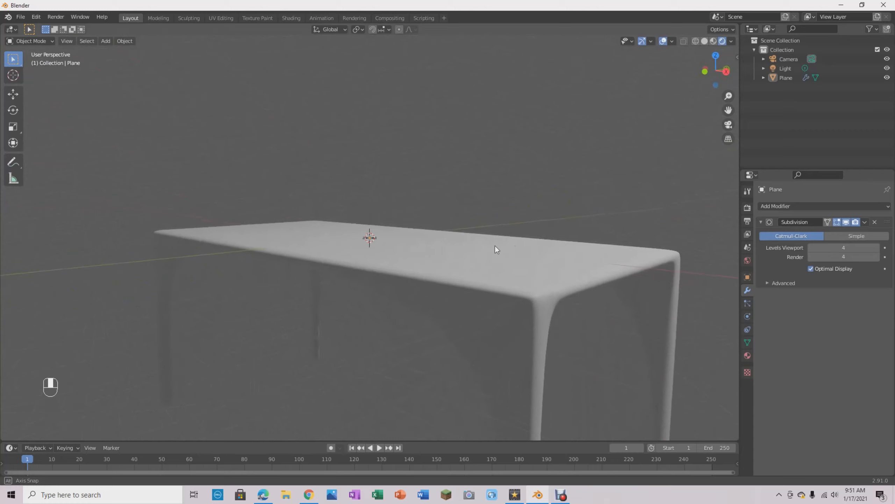
pyautogui.moveTo(586, 302); pyautogui.dragTo(565, 297, button='middle')
pyautogui.scroll(-5, 493, 281)
pyautogui.scroll(2, 542, 296)
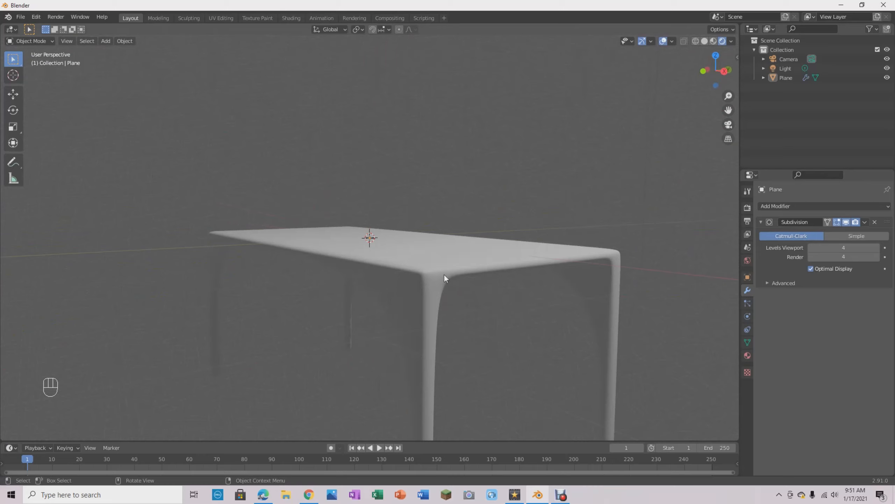
# - Select the table, set the render engine to Cycles and preview the tabletop from above
pyautogui.click(443, 262)
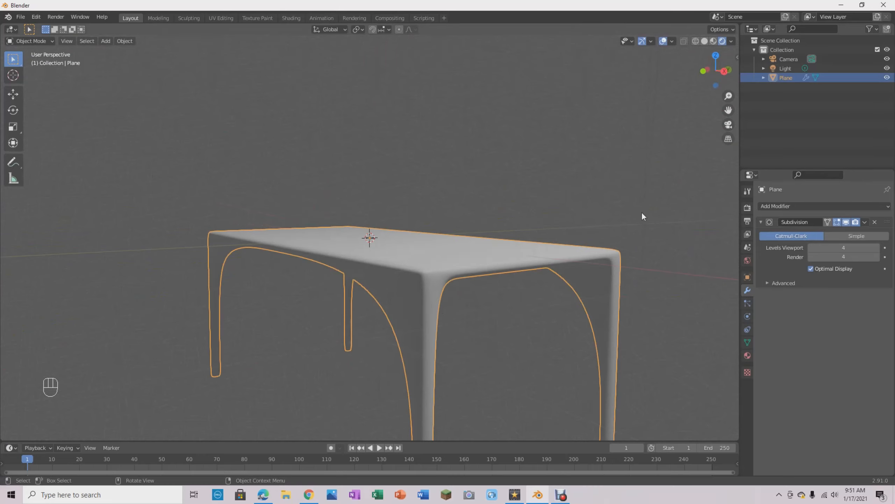
pyautogui.click(748, 209)
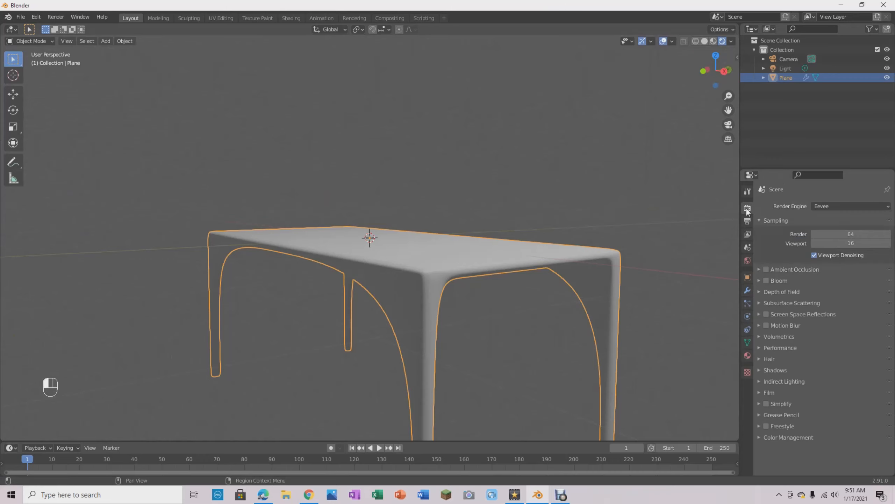
pyautogui.click(841, 207)
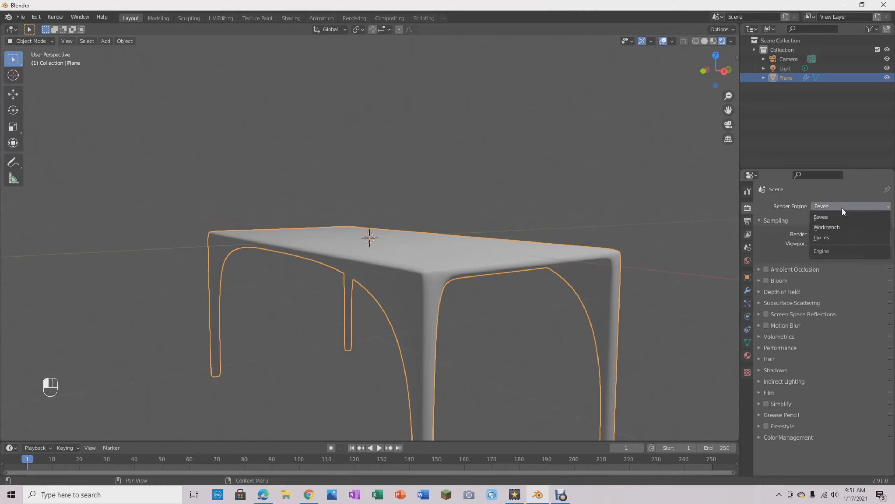
pyautogui.click(826, 237)
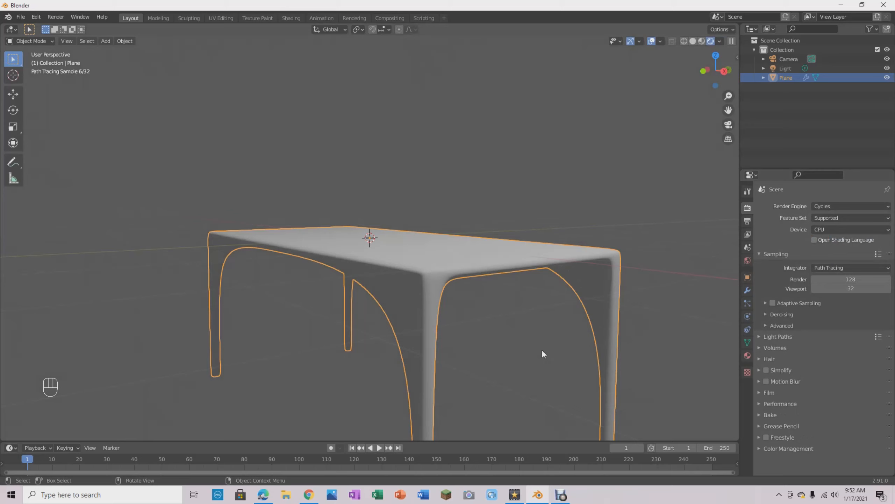
pyautogui.moveTo(541, 349)
pyautogui.mouseDown(button='middle')
pyautogui.moveTo(626, 257)
pyautogui.moveTo(603, 228)
pyautogui.moveTo(610, 242)
pyautogui.moveTo(567, 276)
pyautogui.moveTo(562, 250)
pyautogui.moveTo(595, 294)
pyautogui.moveTo(625, 298)
pyautogui.moveTo(599, 320)
pyautogui.mouseUp(button='middle')
pyautogui.scroll(-5, 609, 242)
pyautogui.scroll(5, 572, 280)
pyautogui.moveTo(516, 332); pyautogui.dragTo(500, 199, button='middle')
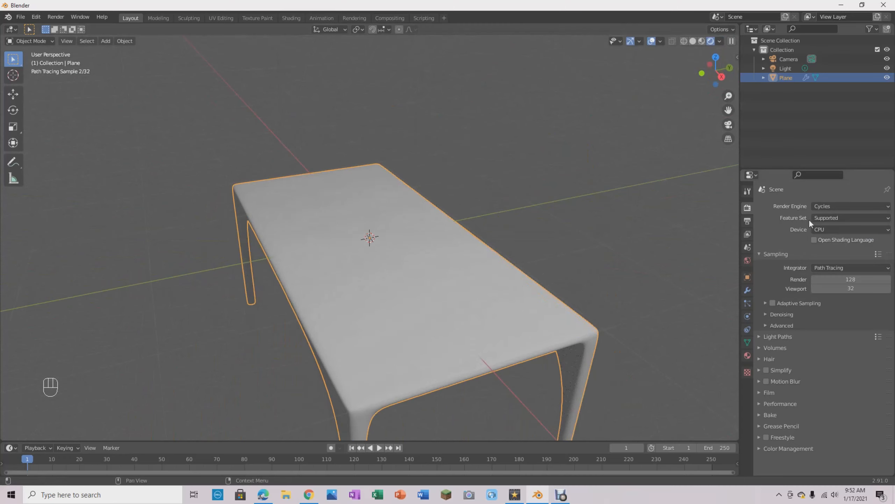
# - Set the render engine back to Eevee and compare how the table looks from a lower side angle
pyautogui.click(836, 203)
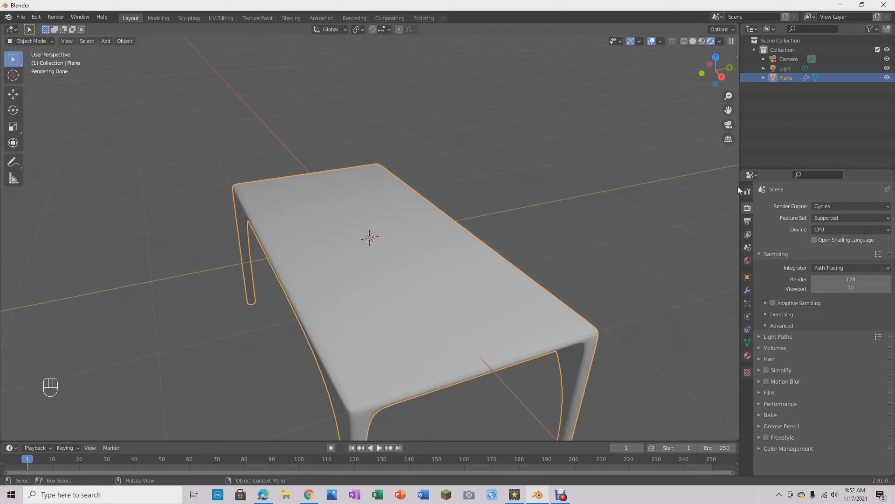
pyautogui.click(822, 205)
pyautogui.click(827, 214)
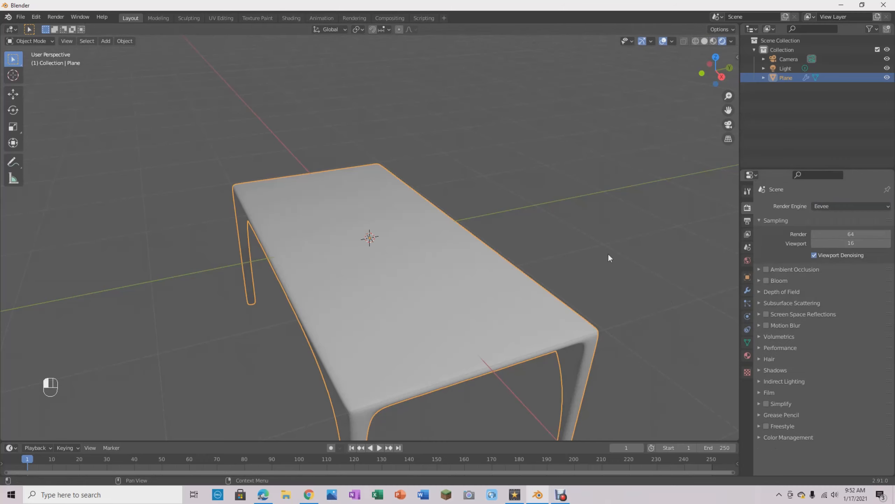
pyautogui.moveTo(455, 303); pyautogui.dragTo(337, 298, button='middle')
pyautogui.scroll(4, 525, 281)
pyautogui.click(488, 196)
pyautogui.click(384, 274)
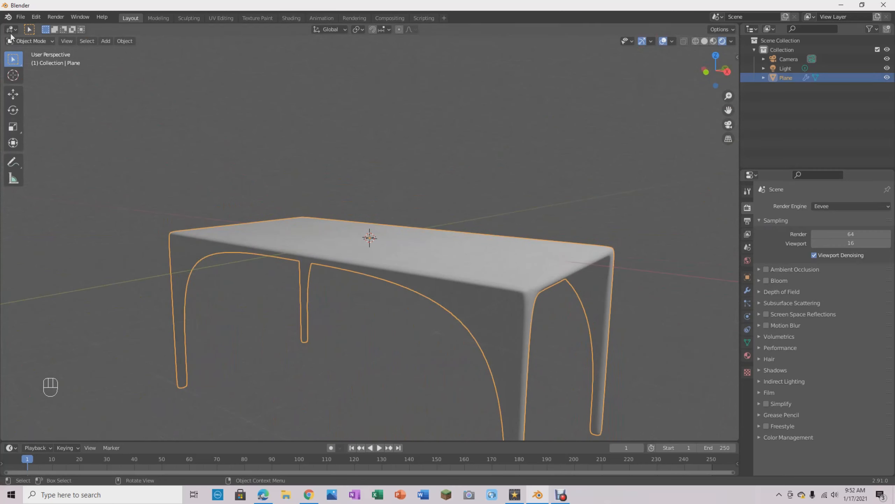
pyautogui.click(26, 18)
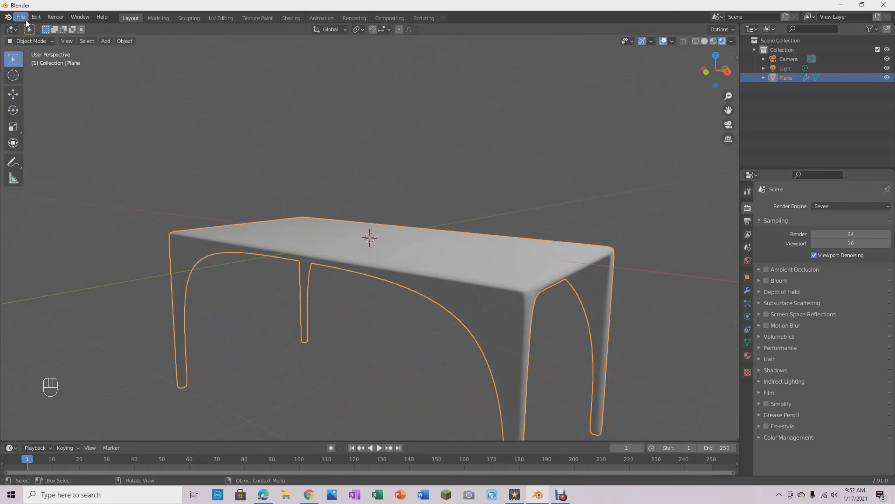
# - Set the render engine to Cycles again and preview the whole table, including all four legs
pyautogui.click(860, 206)
pyautogui.click(845, 237)
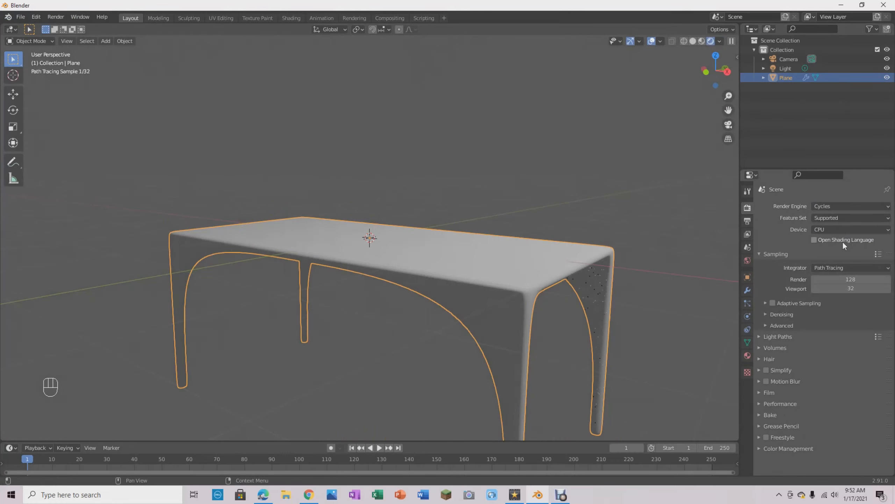
pyautogui.moveTo(652, 338)
pyautogui.mouseDown(button='middle')
pyautogui.moveTo(635, 312)
pyautogui.moveTo(659, 369)
pyautogui.moveTo(635, 402)
pyautogui.moveTo(480, 345)
pyautogui.mouseUp(button='middle')
pyautogui.scroll(5, 480, 343)
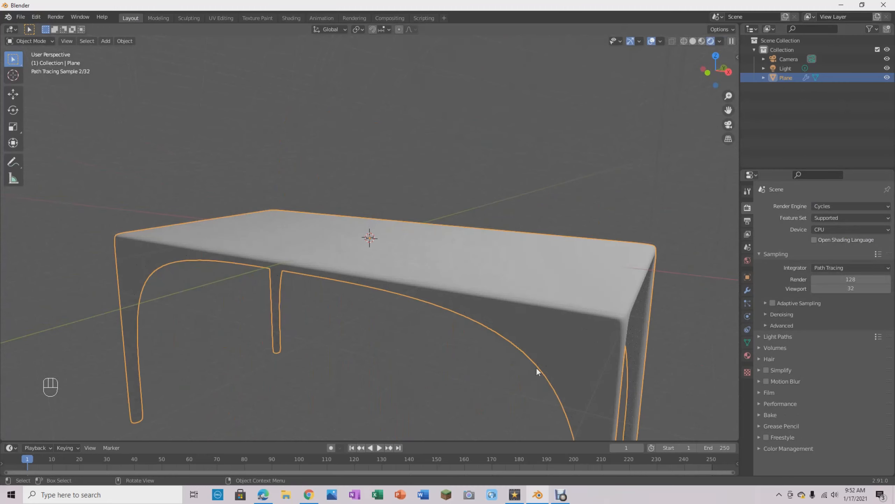
pyautogui.moveTo(573, 376); pyautogui.dragTo(519, 330, button='middle')
pyautogui.scroll(-5, 529, 343)
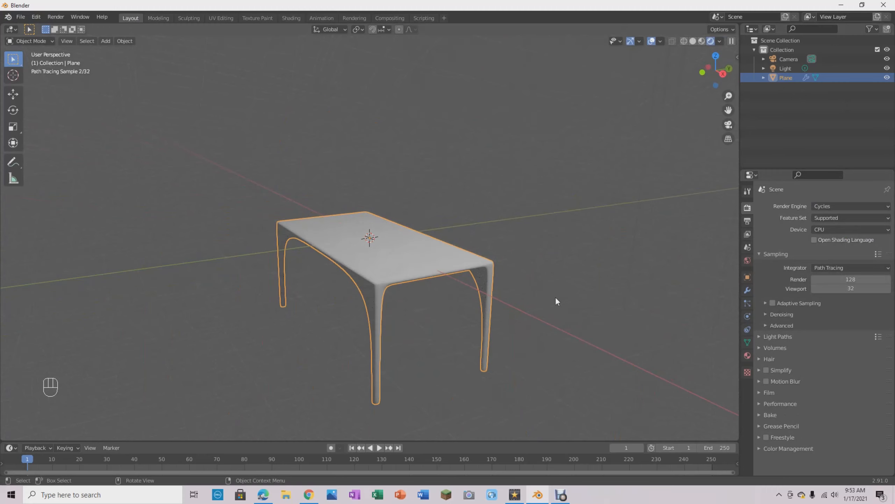
pyautogui.moveTo(404, 276)
pyautogui.mouseDown(button='middle')
pyautogui.moveTo(444, 305)
pyautogui.moveTo(496, 278)
pyautogui.moveTo(501, 288)
pyautogui.moveTo(456, 300)
pyautogui.moveTo(403, 282)
pyautogui.moveTo(384, 294)
pyautogui.moveTo(421, 306)
pyautogui.moveTo(415, 332)
pyautogui.moveTo(366, 318)
pyautogui.moveTo(422, 298)
pyautogui.moveTo(421, 281)
pyautogui.mouseUp(button='middle')
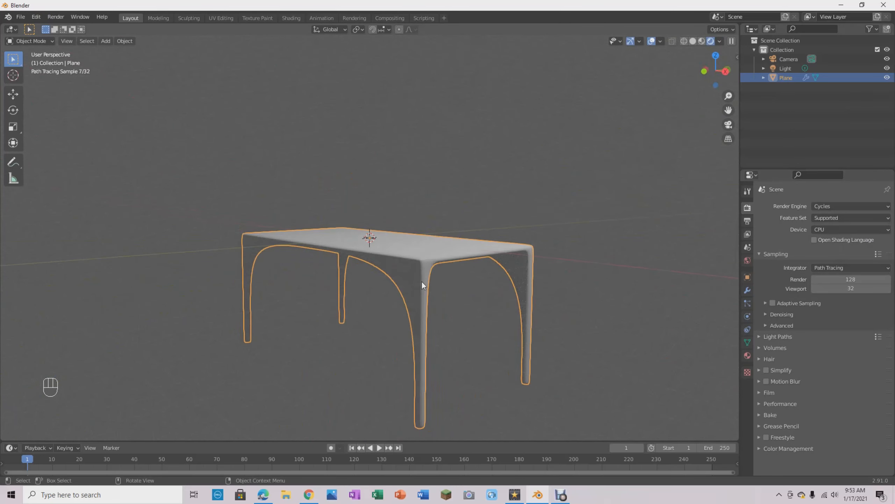
# - Open the material settings of the selected table
pyautogui.click(747, 356)
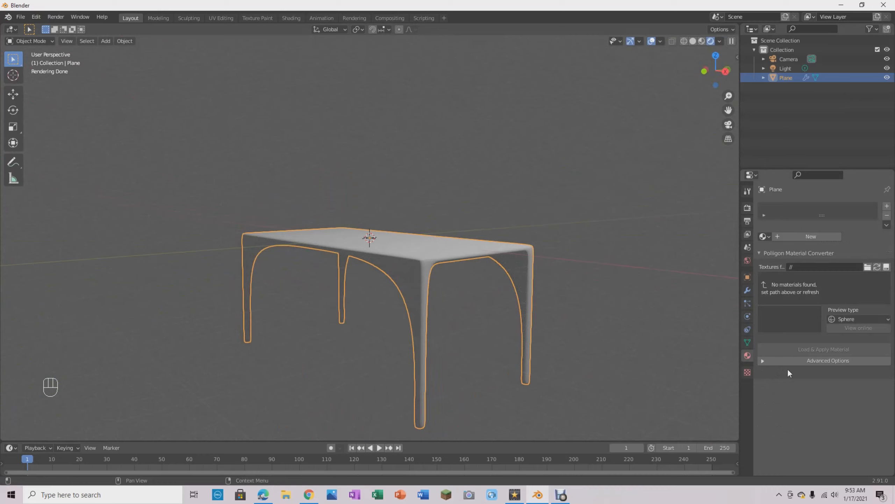
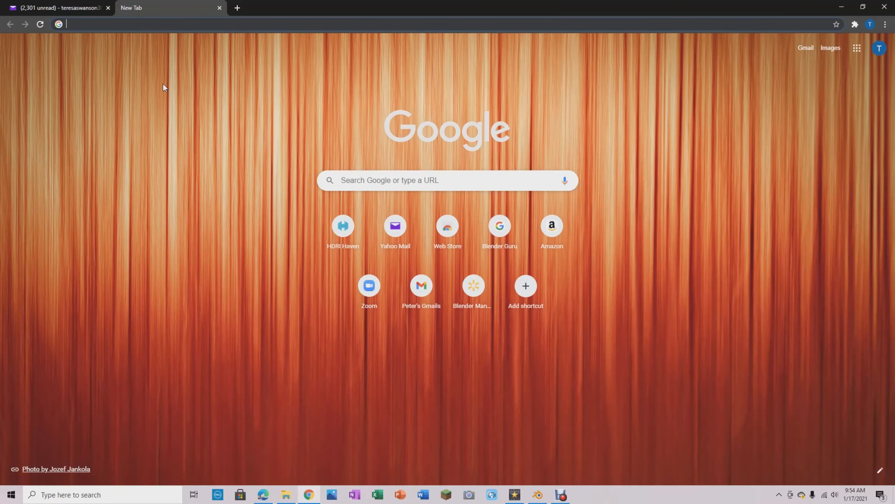
# - Open the Poliigon website at poliigon.com
pyautogui.write('poll')
pyautogui.press('BackSpace')
pyautogui.write('iig')
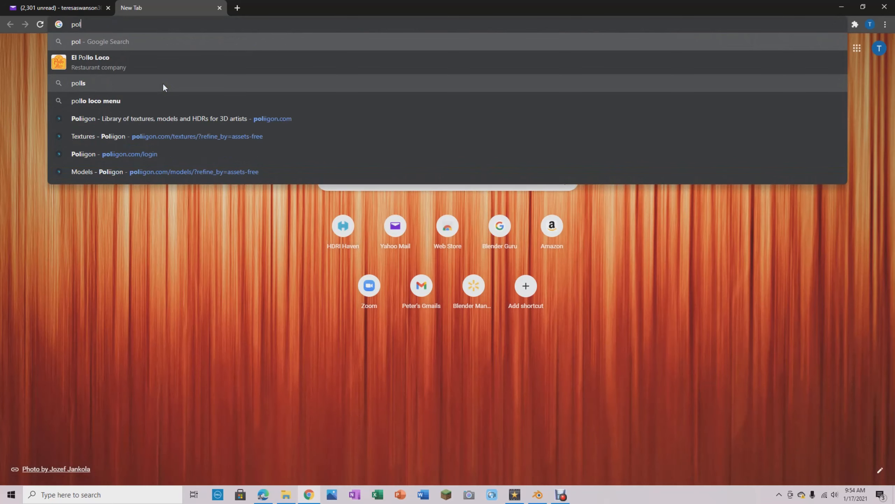
pyautogui.write('on')
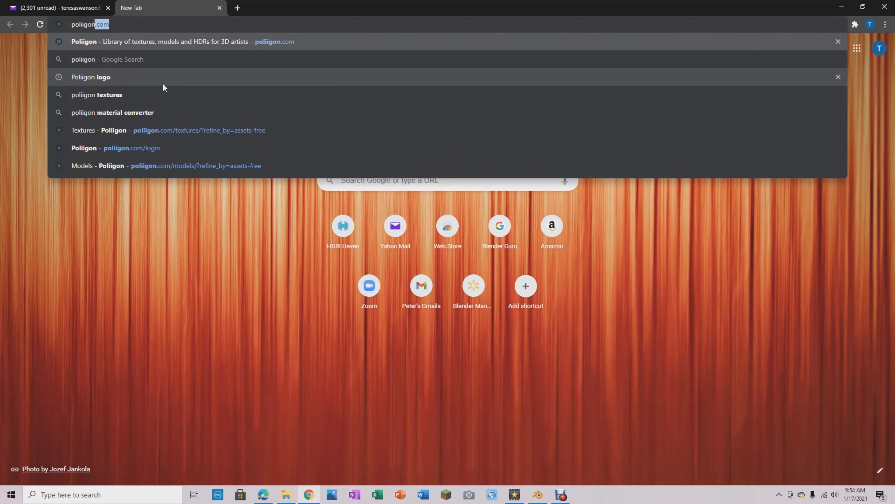
pyautogui.press('Return')
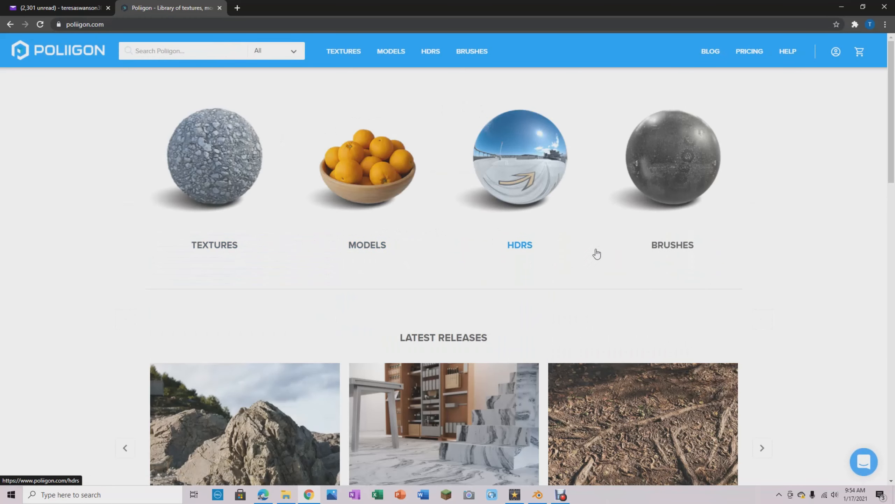
# - Look through the texture, model, HDR and brush categories on the Poliigon home page
pyautogui.scroll(-8, 596, 254)
pyautogui.scroll(-8, 597, 253)
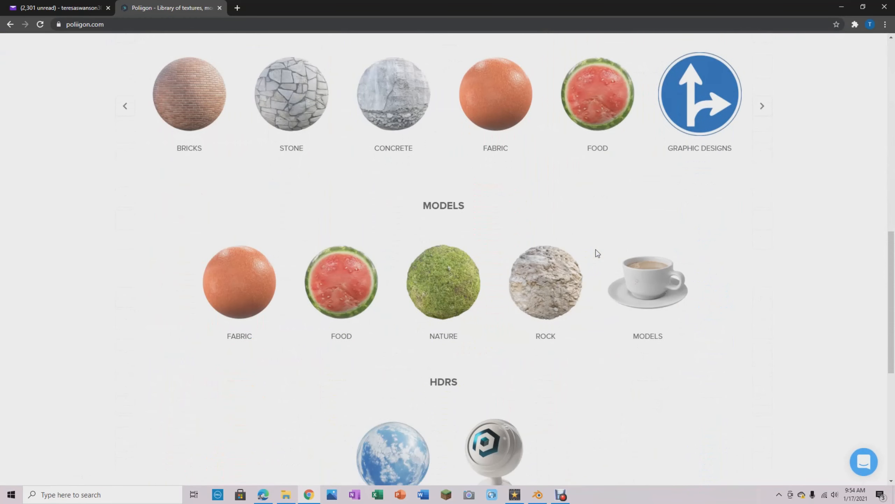
pyautogui.scroll(3, 597, 254)
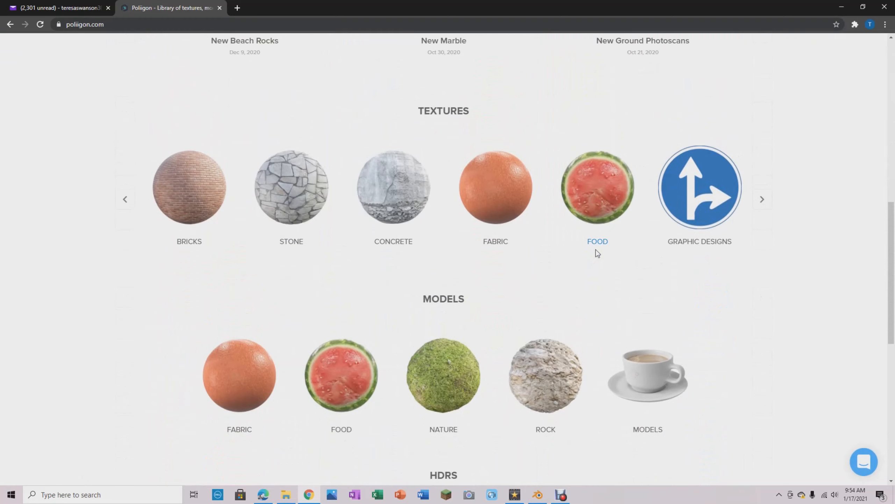
pyautogui.scroll(-6, 578, 300)
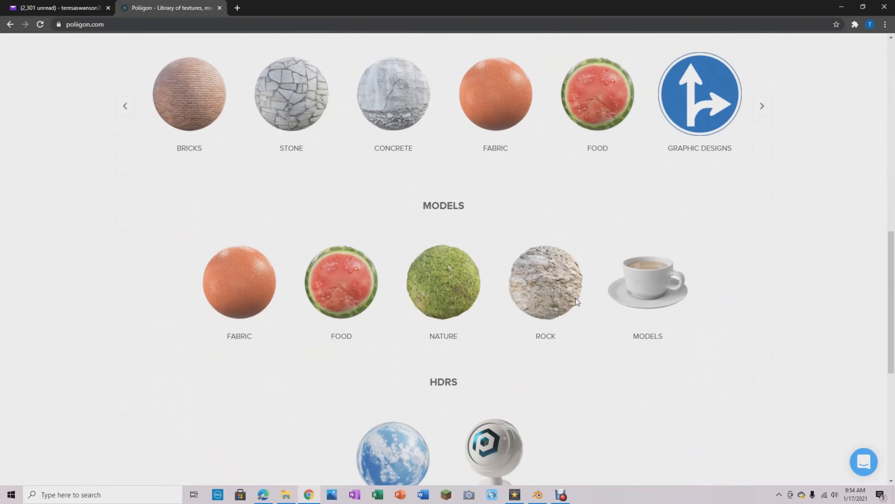
pyautogui.scroll(-7, 576, 301)
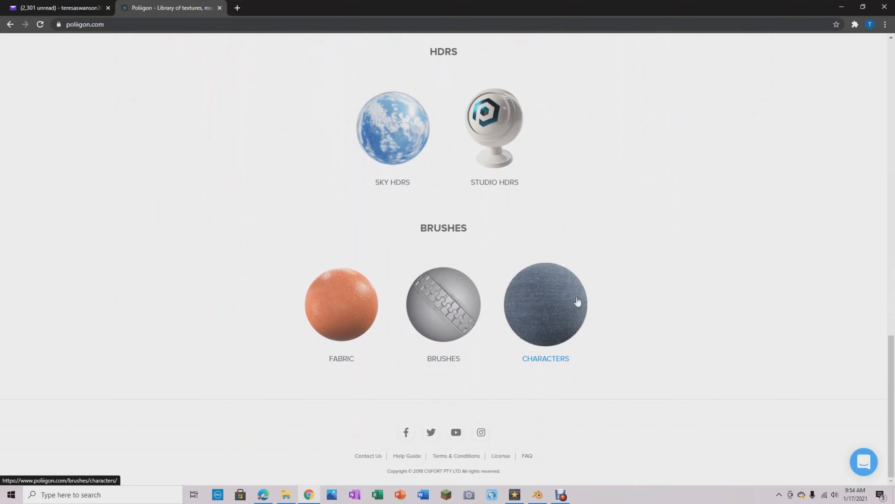
pyautogui.scroll(7, 576, 299)
pyautogui.scroll(-4, 577, 300)
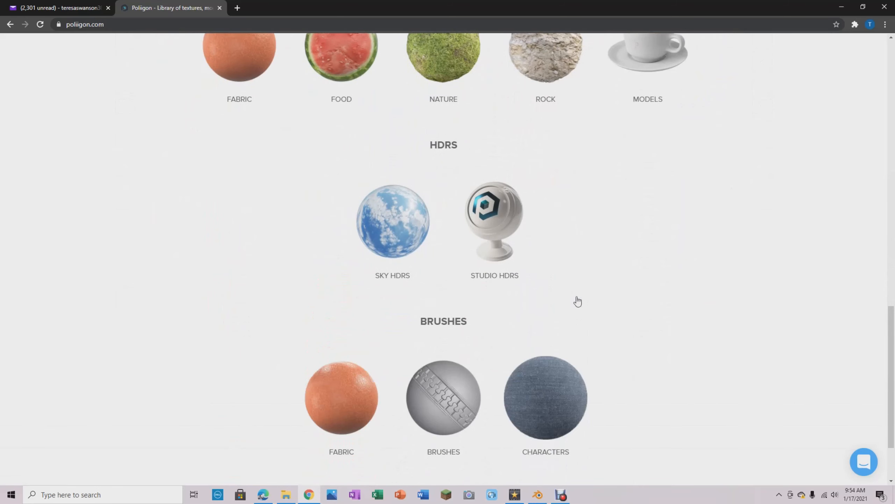
pyautogui.scroll(9, 578, 301)
pyautogui.scroll(9, 578, 301)
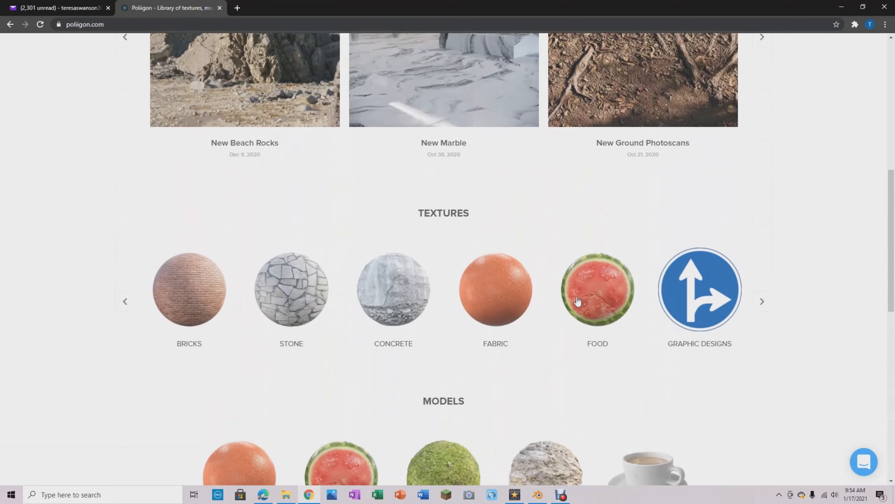
pyautogui.scroll(-3, 574, 302)
pyautogui.scroll(8, 574, 302)
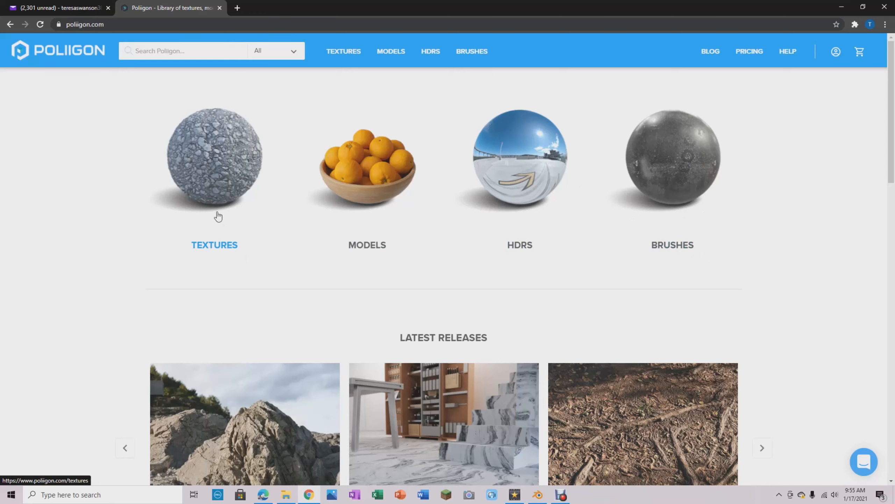
# - Open the Textures library and refine it to free assets only
pyautogui.click(221, 245)
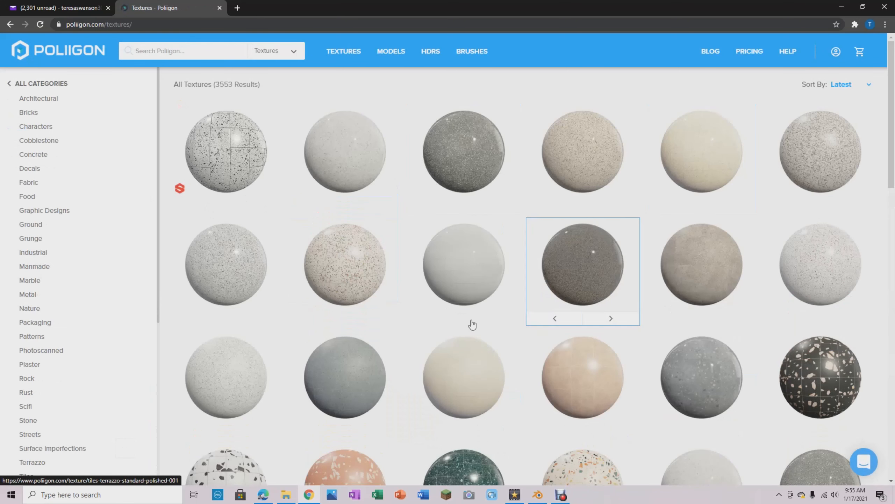
pyautogui.moveTo(469, 252)
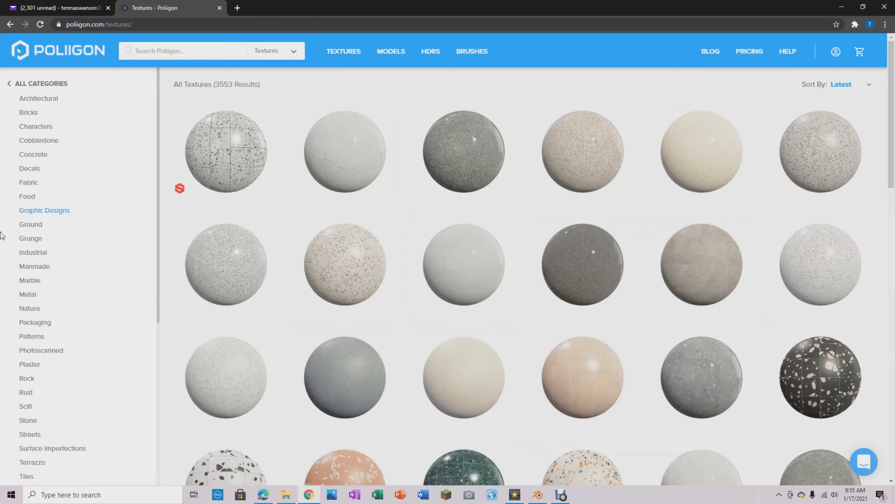
pyautogui.scroll(-7, 57, 210)
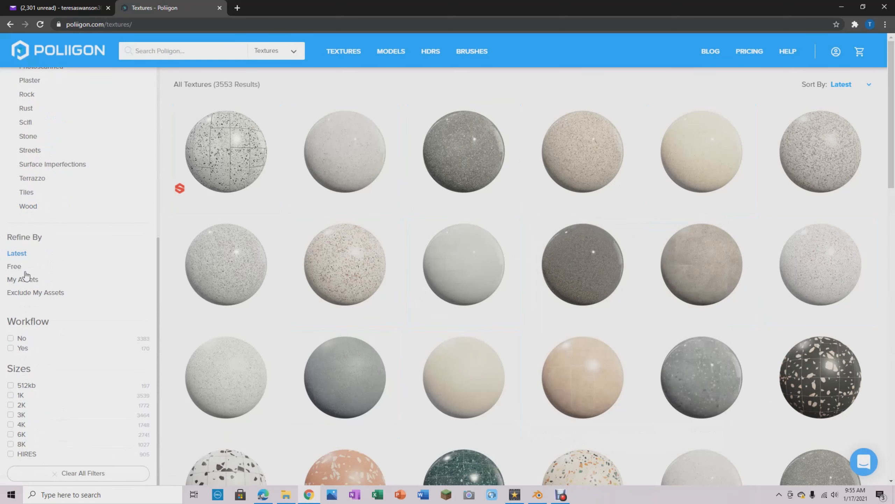
pyautogui.click(9, 268)
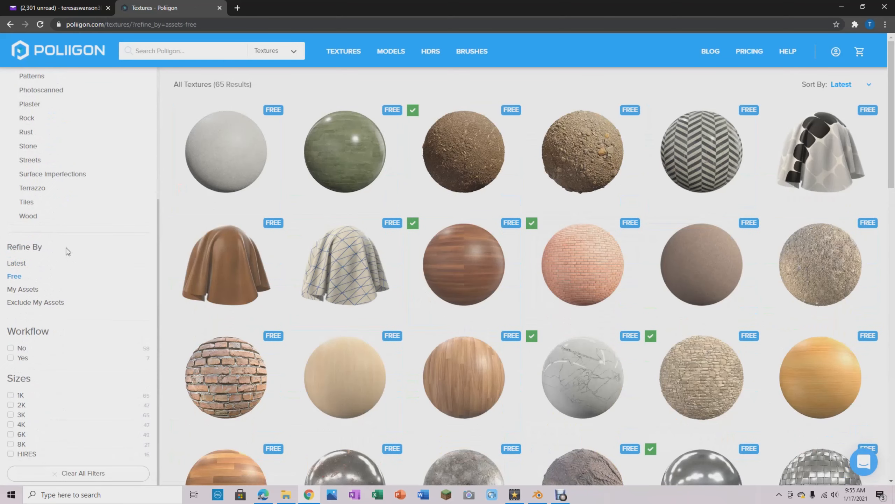
# - Examine the preview and download options of the free Wood Fine Dark 004 texture, and close its details
pyautogui.scroll(-10, 550, 252)
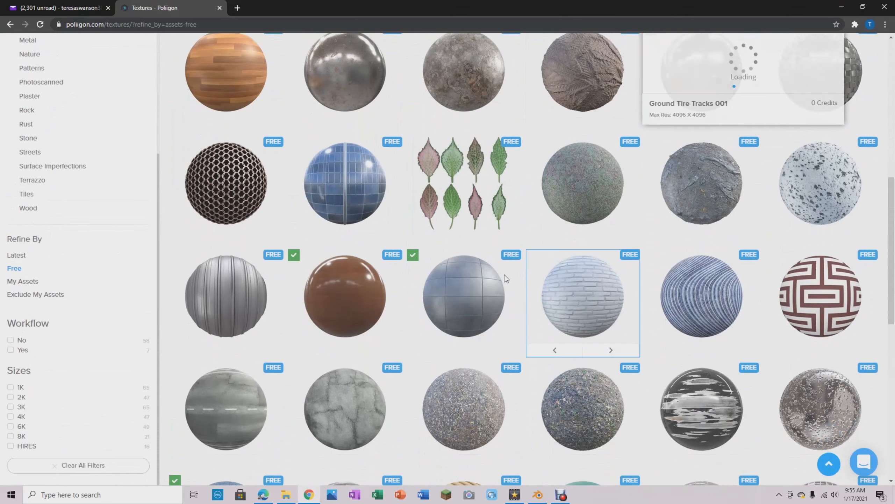
pyautogui.click(365, 316)
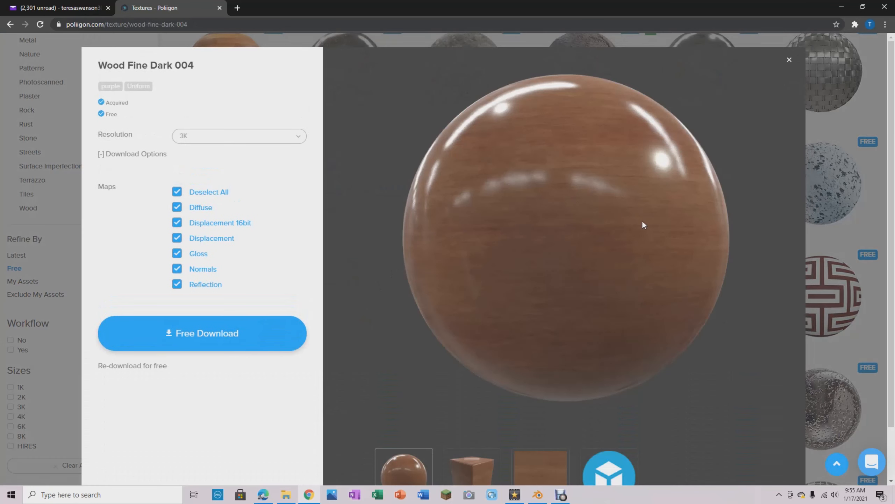
pyautogui.scroll(-2, 624, 255)
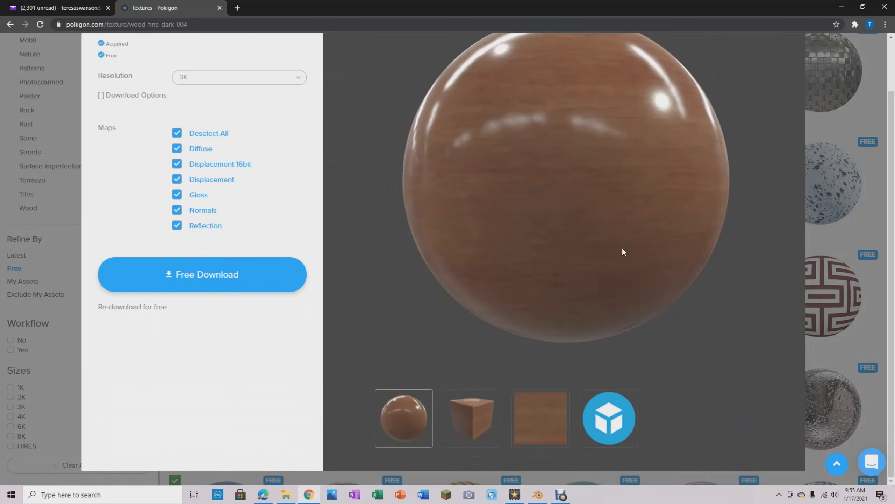
pyautogui.scroll(2, 606, 258)
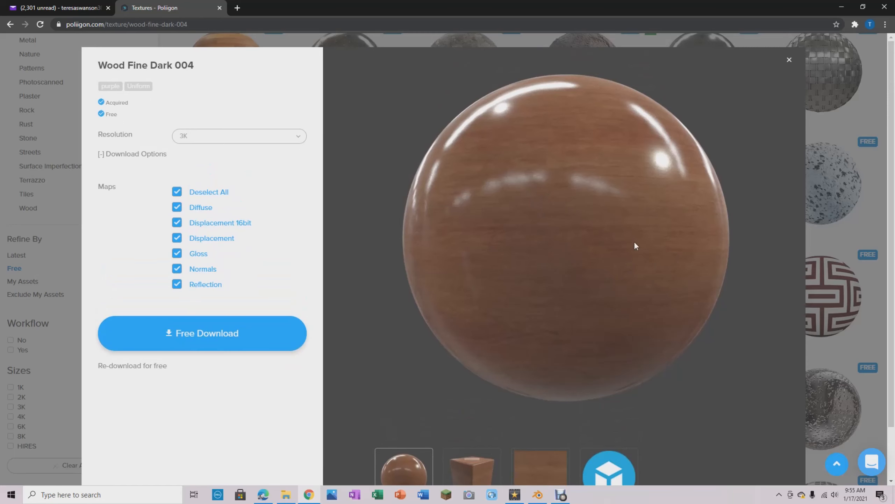
pyautogui.click(788, 61)
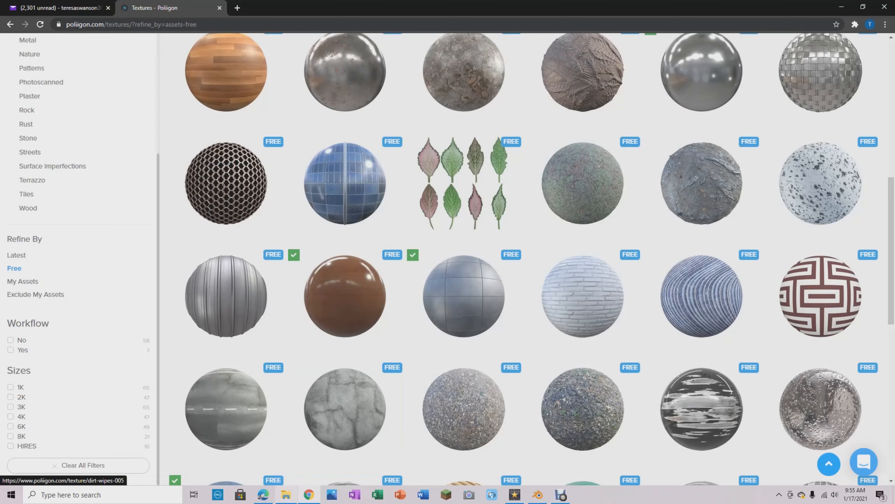
# - View the reference table image #2 from the Youtube befores folder, and return to the texture library
pyautogui.hotkey('alt', 'Tab')
pyautogui.doubleClick(663, 125)
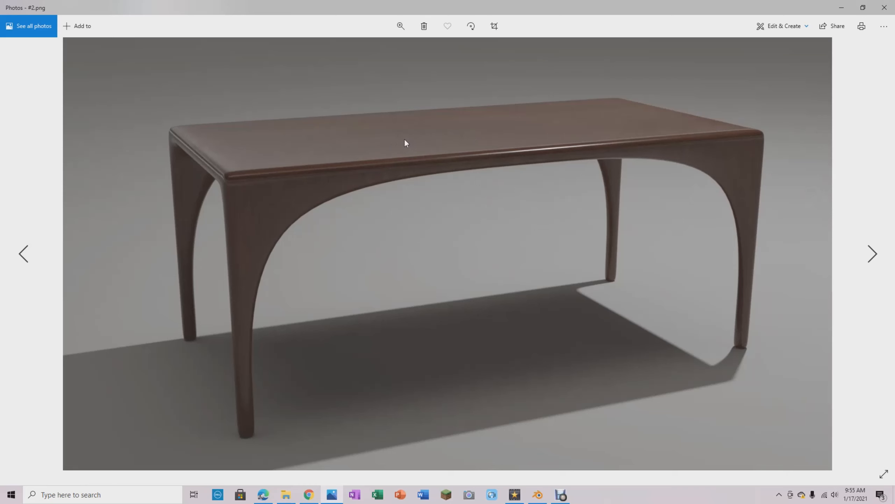
pyautogui.click(843, 7)
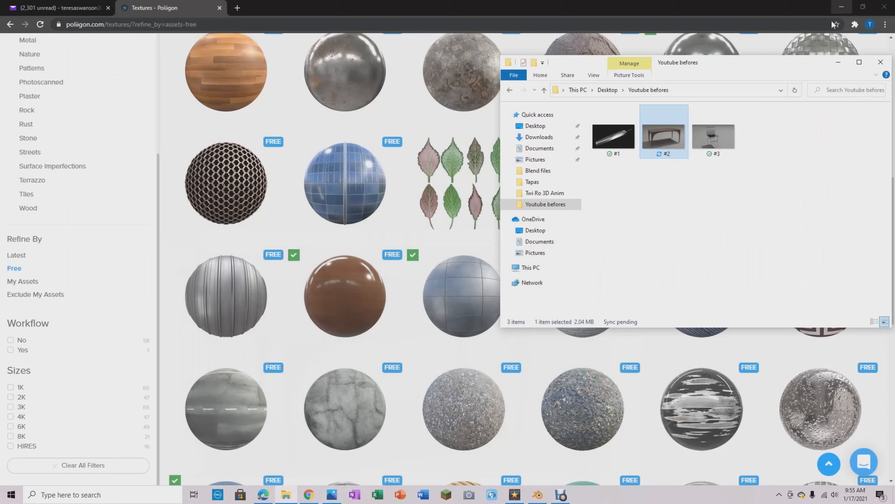
pyautogui.click(881, 62)
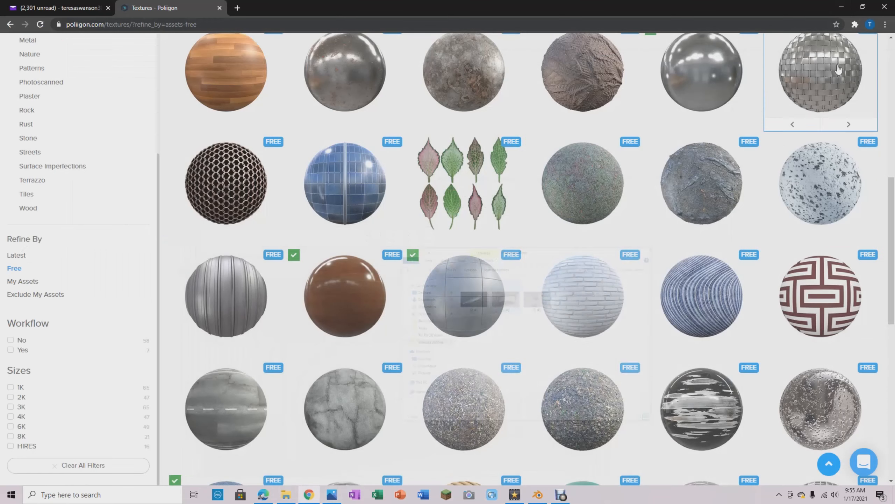
# - Browse the free textures for wood materials that would suit the table
pyautogui.scroll(4, 624, 282)
pyautogui.scroll(-4, 626, 282)
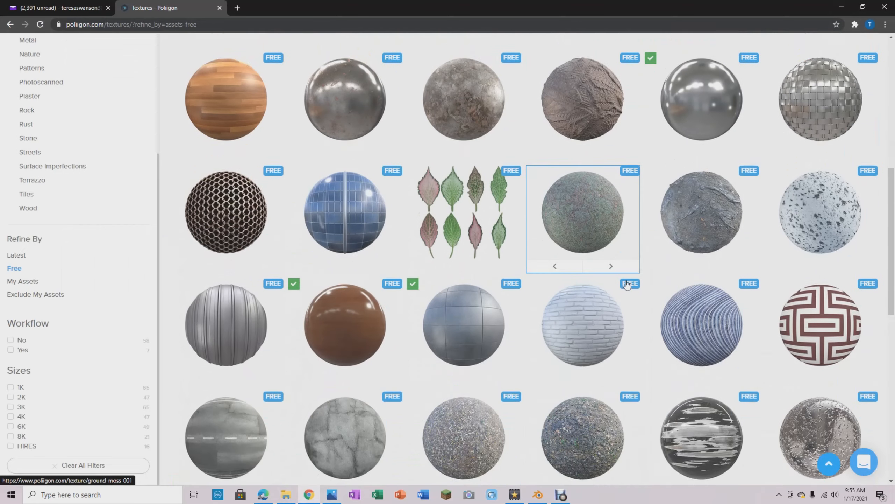
pyautogui.scroll(5, 437, 293)
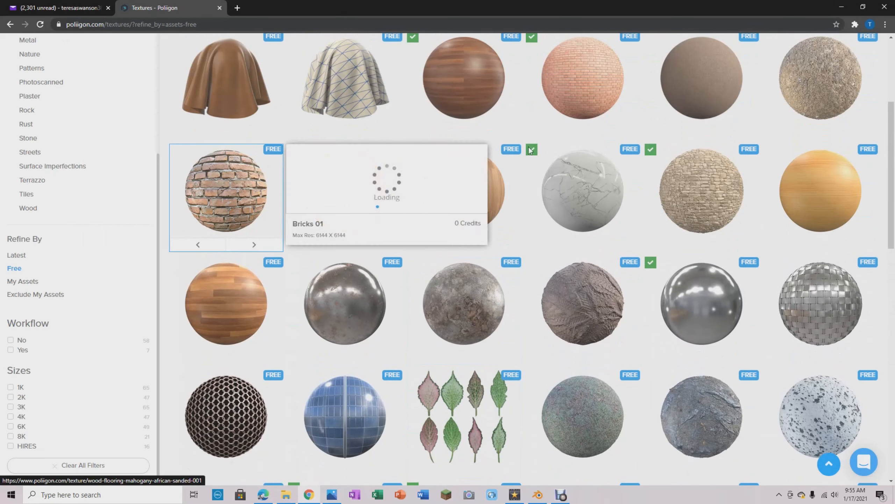
pyautogui.scroll(3, 599, 233)
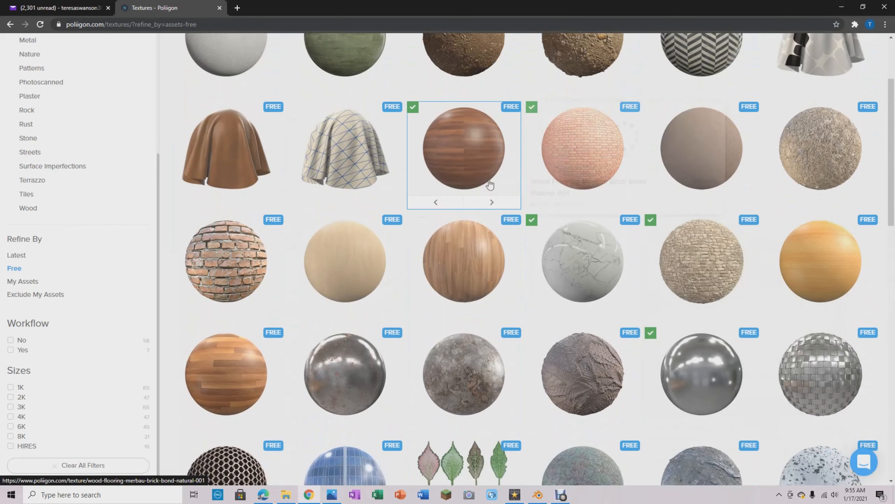
pyautogui.scroll(-6, 584, 215)
pyautogui.scroll(-12, 584, 215)
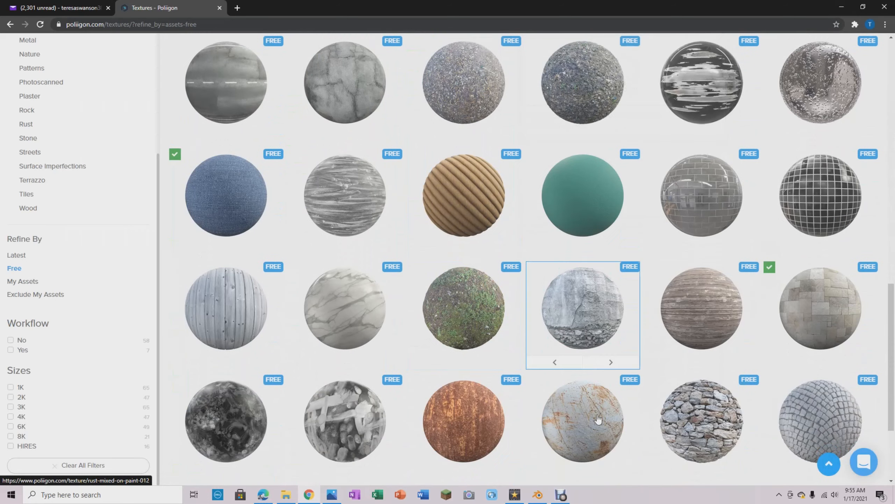
pyautogui.scroll(-4, 345, 382)
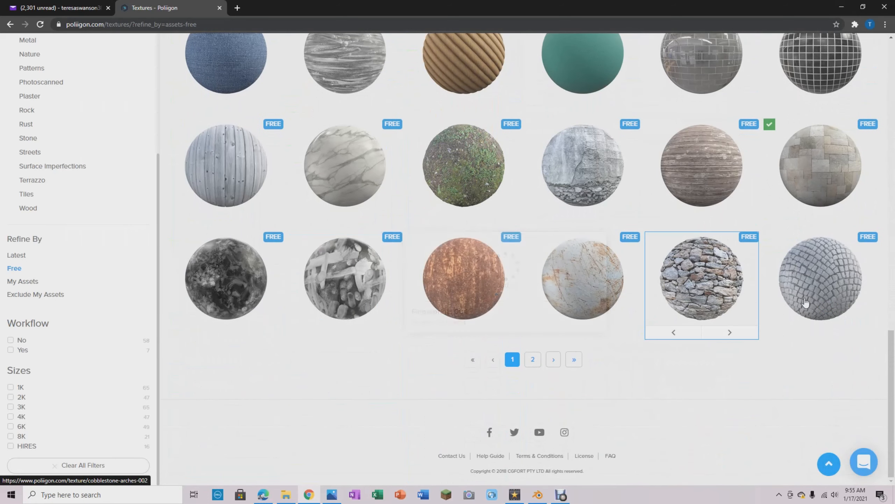
pyautogui.scroll(3, 810, 303)
pyautogui.scroll(6, 830, 287)
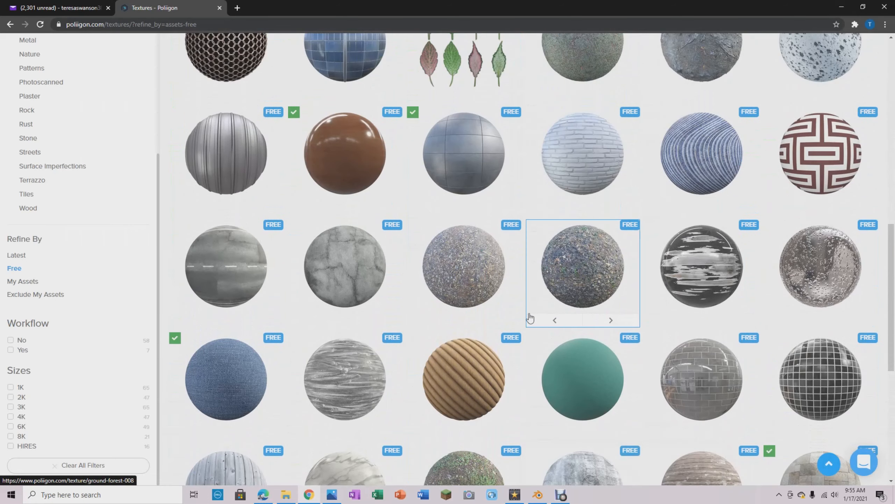
pyautogui.scroll(2, 547, 296)
pyautogui.scroll(7, 527, 296)
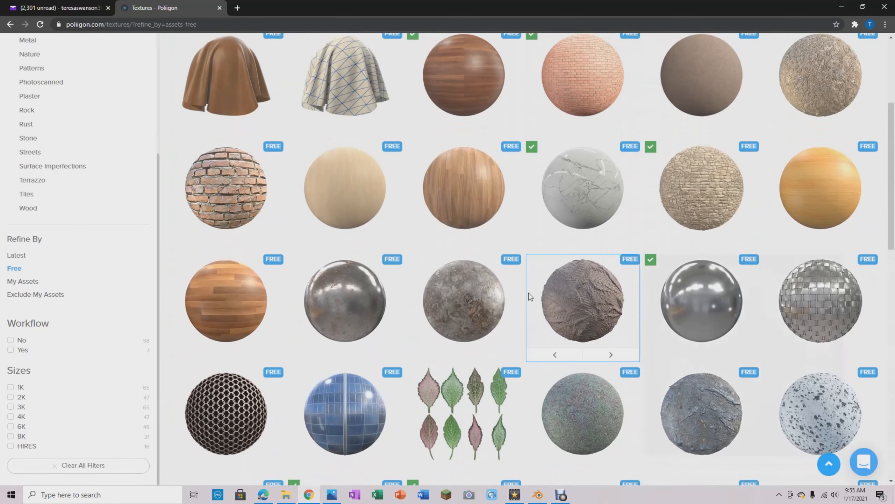
pyautogui.scroll(-6, 539, 270)
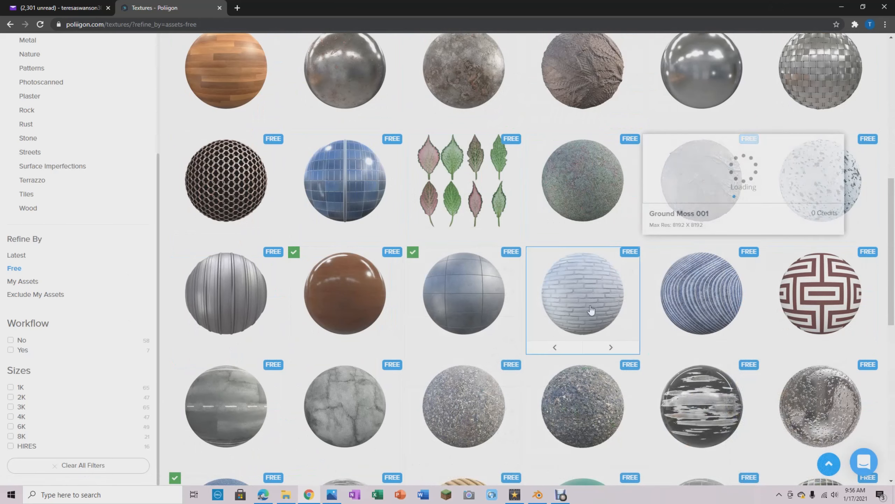
pyautogui.scroll(4, 516, 244)
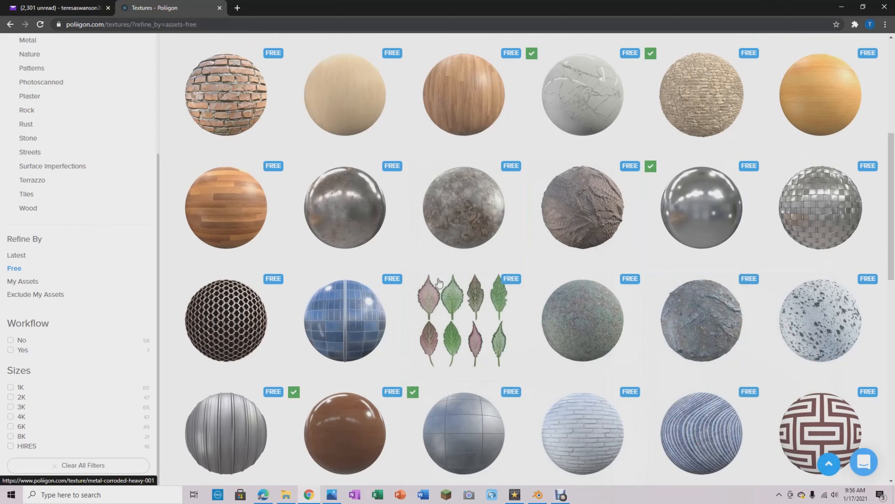
pyautogui.scroll(-3, 347, 299)
pyautogui.moveTo(352, 350)
pyautogui.scroll(-1, 350, 350)
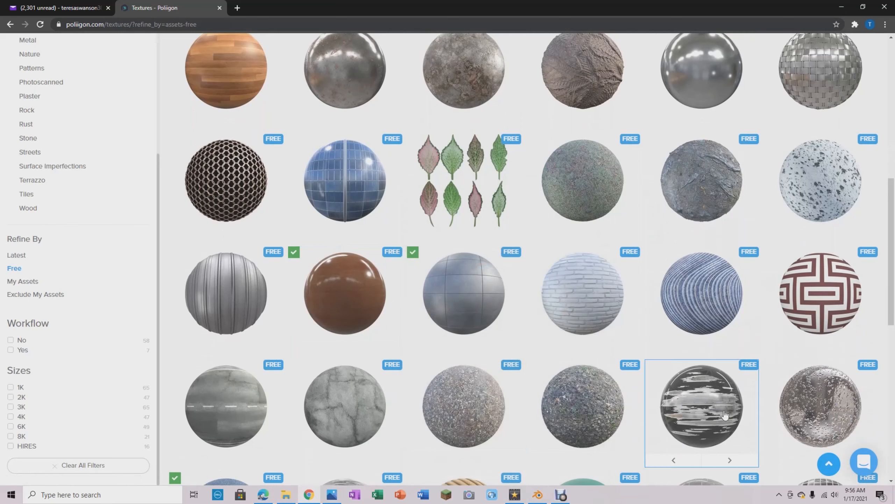
# - Switch back to Blender and examine the table from the front, the end and an upper corner
pyautogui.click(540, 496)
pyautogui.moveTo(501, 236); pyautogui.dragTo(562, 217, button='middle')
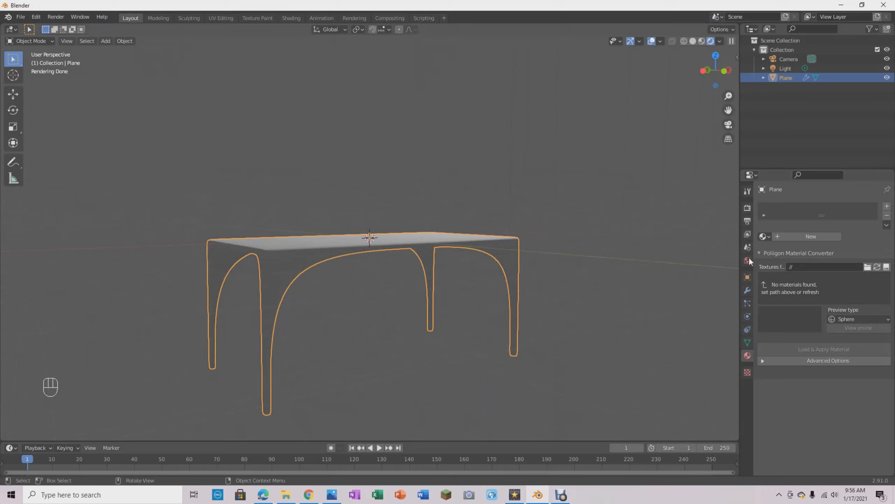
pyautogui.moveTo(388, 208)
pyautogui.mouseDown(button='middle')
pyautogui.moveTo(380, 167)
pyautogui.moveTo(447, 165)
pyautogui.moveTo(436, 165)
pyautogui.moveTo(469, 184)
pyautogui.moveTo(564, 184)
pyautogui.moveTo(603, 146)
pyautogui.moveTo(615, 186)
pyautogui.moveTo(662, 196)
pyautogui.moveTo(679, 190)
pyautogui.moveTo(636, 196)
pyautogui.moveTo(470, 180)
pyautogui.moveTo(470, 196)
pyautogui.mouseUp(button='middle')
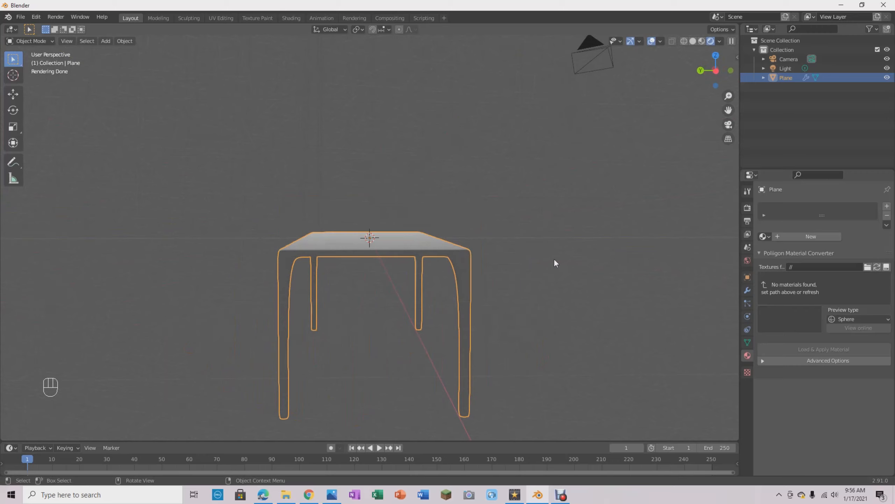
pyautogui.moveTo(554, 260)
pyautogui.mouseDown(button='middle')
pyautogui.moveTo(528, 260)
pyautogui.moveTo(541, 247)
pyautogui.moveTo(571, 258)
pyautogui.moveTo(595, 241)
pyautogui.moveTo(587, 249)
pyautogui.moveTo(573, 252)
pyautogui.moveTo(579, 227)
pyautogui.moveTo(592, 249)
pyautogui.mouseUp(button='middle')
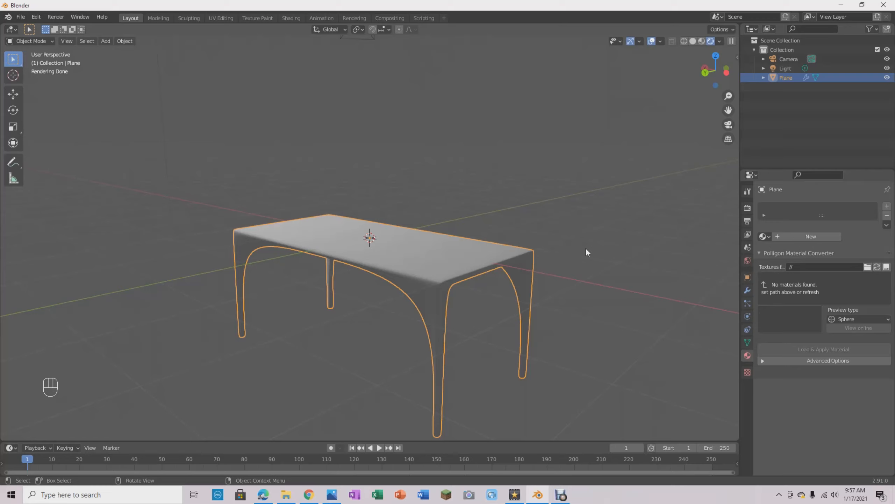
# - Check the render engine settings and give the table a new material with an orange base colour
pyautogui.click(747, 208)
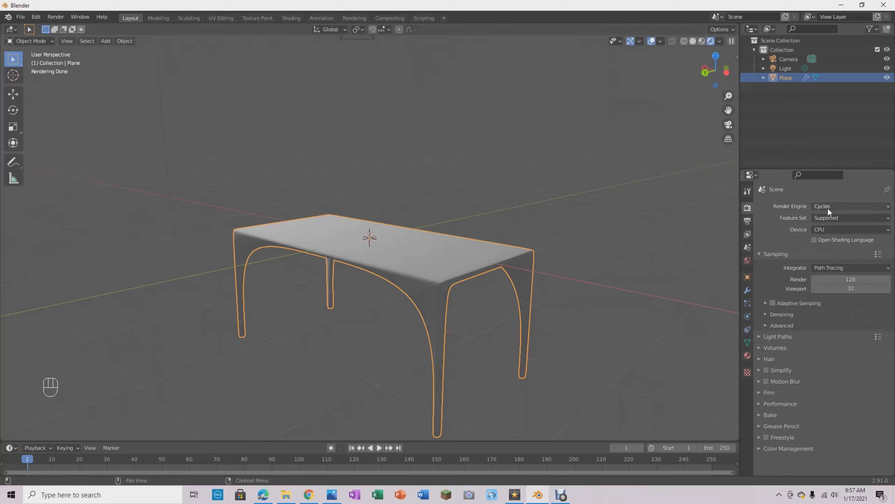
pyautogui.click(747, 356)
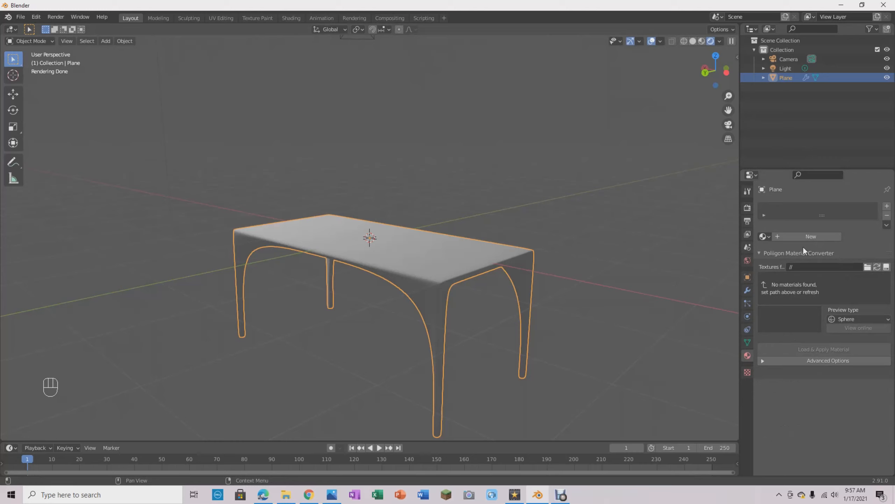
pyautogui.moveTo(493, 293); pyautogui.dragTo(418, 276, button='middle')
pyautogui.click(813, 237)
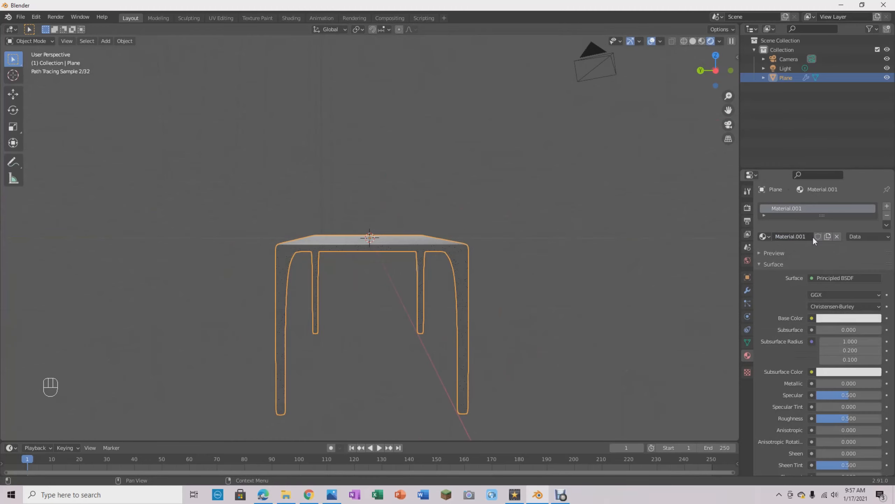
pyautogui.click(846, 318)
pyautogui.moveTo(830, 224); pyautogui.dragTo(820, 244)
pyautogui.moveTo(591, 206); pyautogui.dragTo(582, 300, button='middle')
pyautogui.moveTo(579, 214); pyautogui.dragTo(576, 266, button='middle')
pyautogui.moveTo(566, 271)
pyautogui.mouseDown(button='middle')
pyautogui.moveTo(538, 251)
pyautogui.moveTo(559, 257)
pyautogui.mouseUp(button='middle')
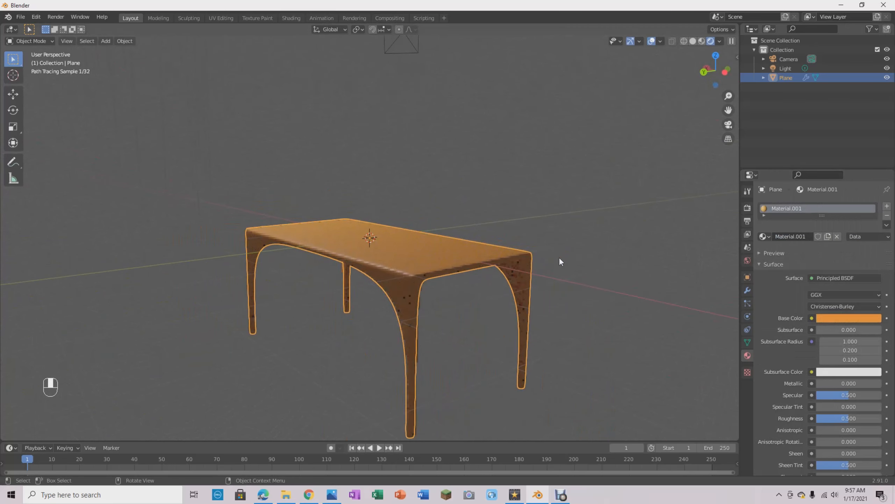
# - Load the Poliigon textures from Downloads\WoodFineDark004\REGULAR\3K and apply the WoodFineDark004_3K material to the table
pyautogui.scroll(-15, 827, 338)
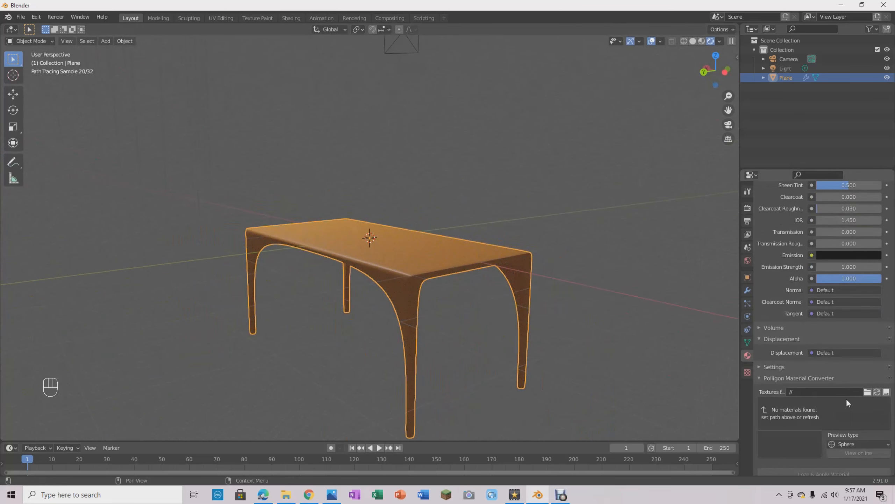
pyautogui.click(868, 391)
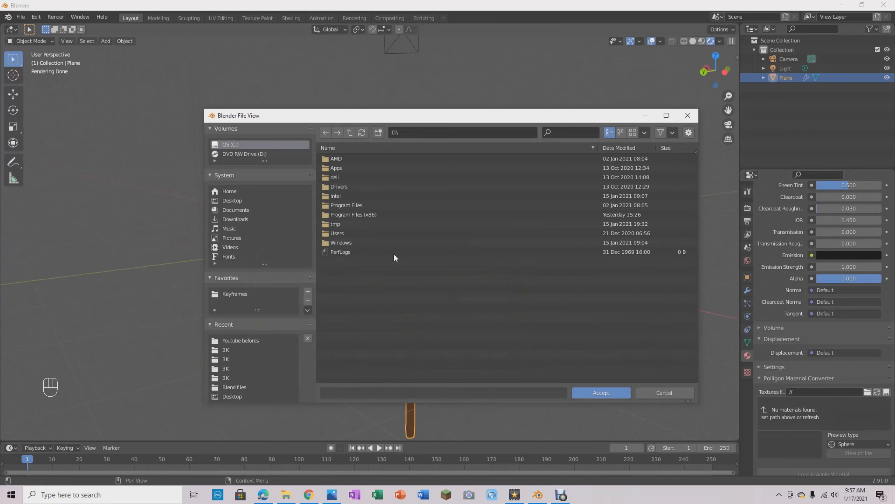
pyautogui.click(245, 219)
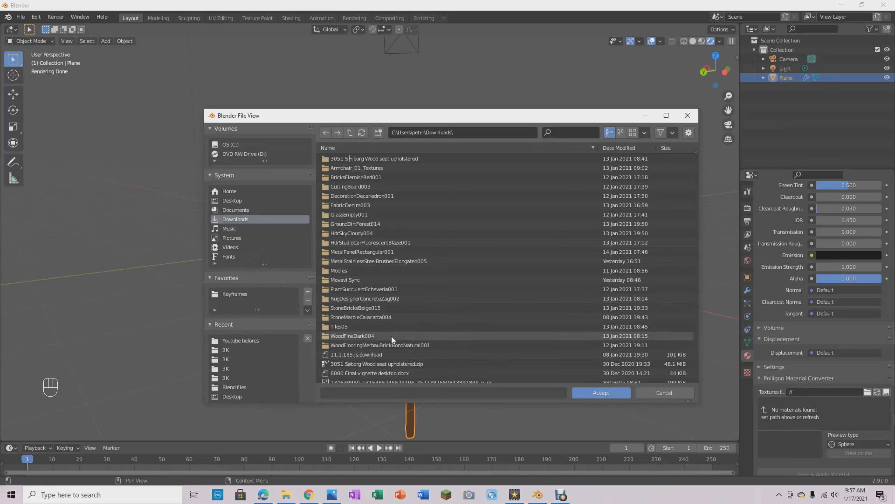
pyautogui.doubleClick(366, 337)
pyautogui.doubleClick(363, 167)
pyautogui.doubleClick(346, 158)
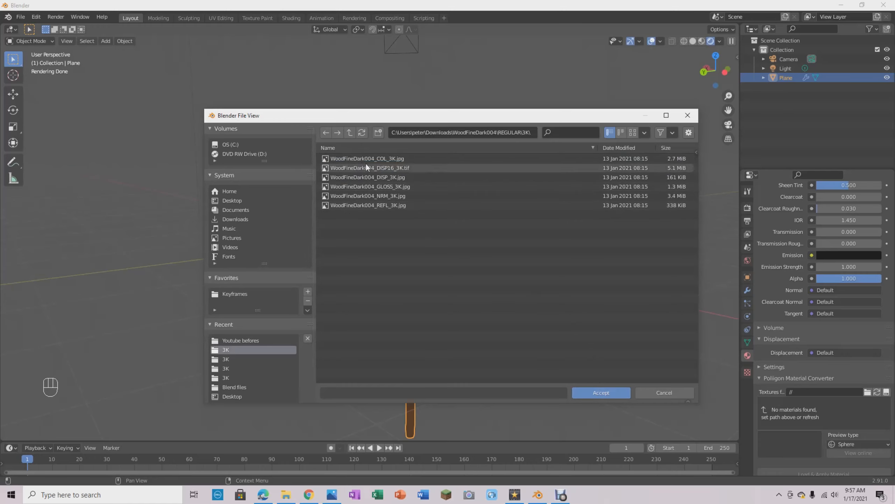
pyautogui.click(603, 392)
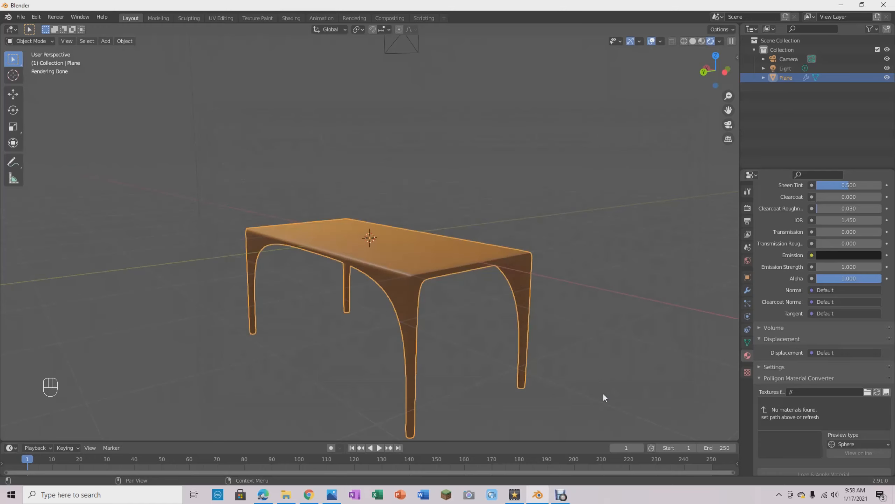
pyautogui.scroll(-3, 837, 422)
pyautogui.click(828, 462)
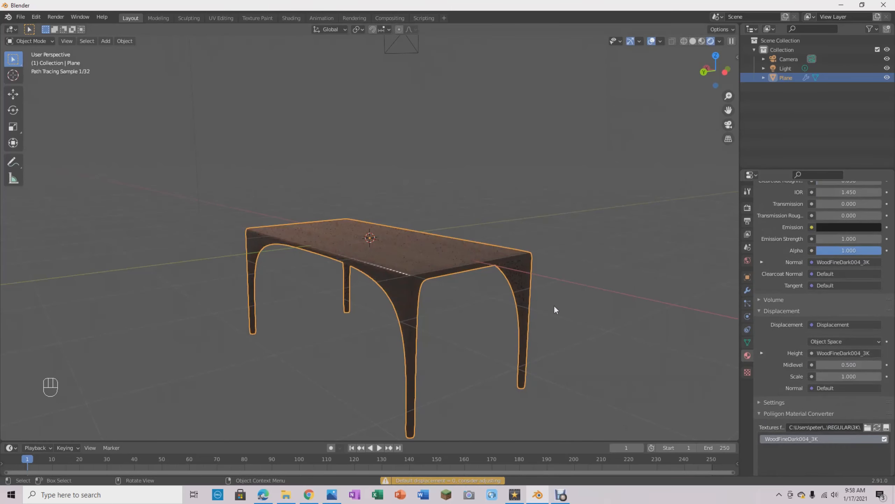
# - Examine the wood grain on the tabletop, legs and underside from close up and from several angles
pyautogui.moveTo(554, 305); pyautogui.dragTo(594, 331, button='middle')
pyautogui.scroll(5, 589, 321)
pyautogui.scroll(-2, 588, 322)
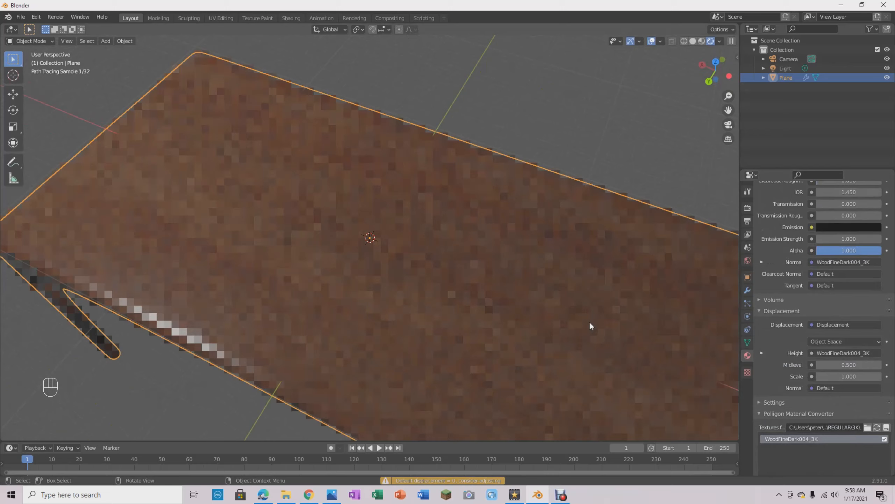
pyautogui.scroll(-3, 589, 322)
pyautogui.moveTo(464, 301); pyautogui.dragTo(435, 256, button='middle')
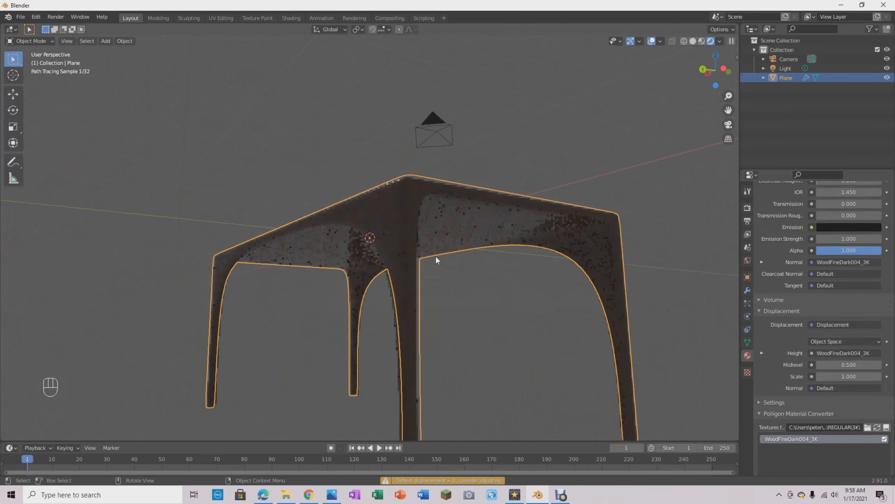
pyautogui.moveTo(577, 352)
pyautogui.mouseDown(button='middle')
pyautogui.moveTo(524, 274)
pyautogui.moveTo(639, 378)
pyautogui.moveTo(585, 363)
pyautogui.mouseUp(button='middle')
pyautogui.scroll(-4, 581, 351)
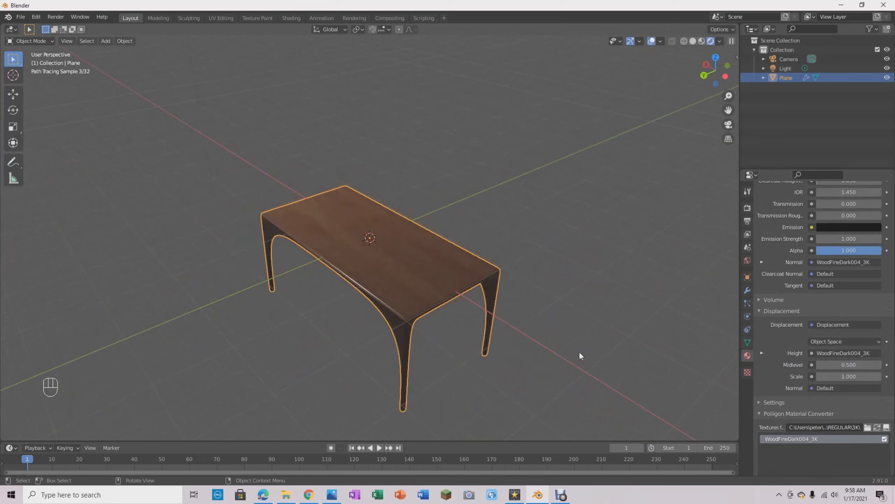
pyautogui.moveTo(466, 294)
pyautogui.mouseDown(button='middle')
pyautogui.moveTo(577, 263)
pyautogui.moveTo(554, 282)
pyautogui.mouseUp(button='middle')
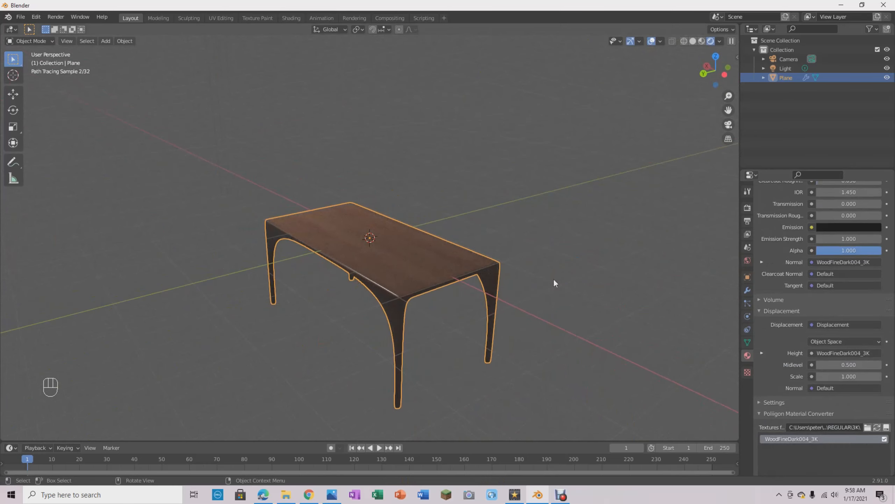
pyautogui.moveTo(380, 194)
pyautogui.mouseDown(button='middle')
pyautogui.moveTo(530, 124)
pyautogui.moveTo(528, 155)
pyautogui.mouseUp(button='middle')
pyautogui.scroll(2, 527, 155)
pyautogui.moveTo(576, 300); pyautogui.dragTo(471, 365, button='middle')
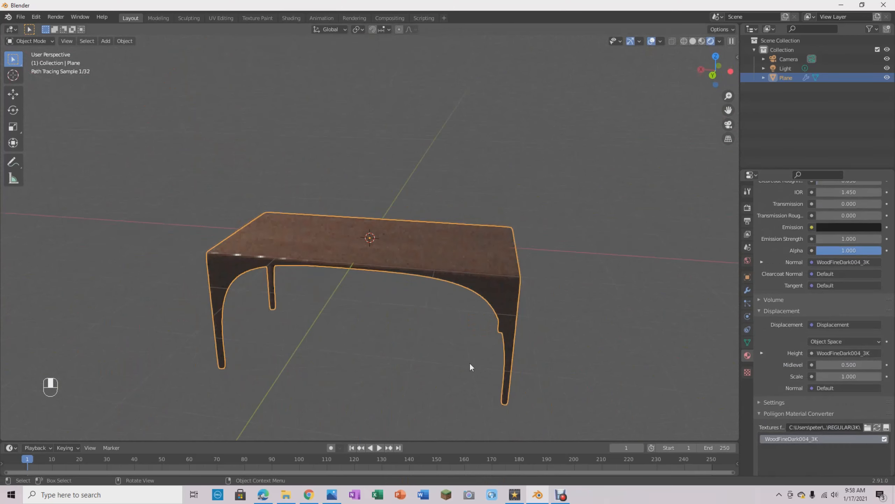
pyautogui.moveTo(410, 254); pyautogui.dragTo(419, 292, button='middle')
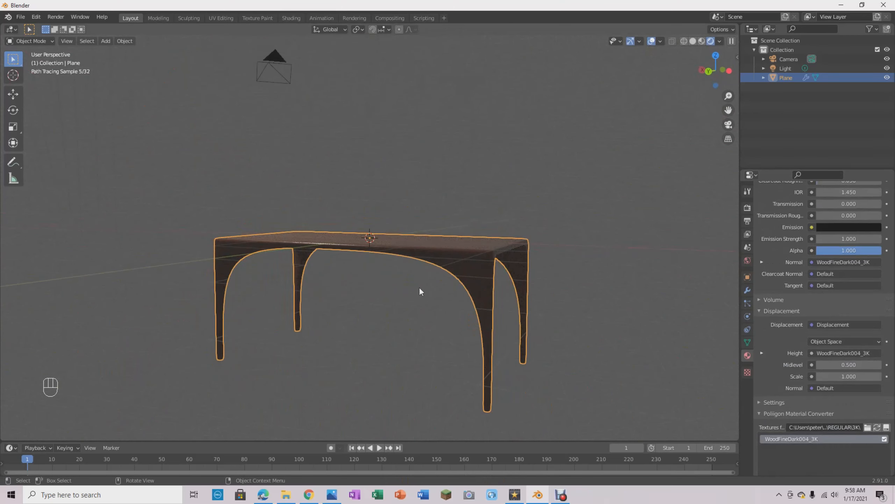
# - Raise the table about 2.12 m straight up along the Z axis
pyautogui.press('g')
pyautogui.press('z')
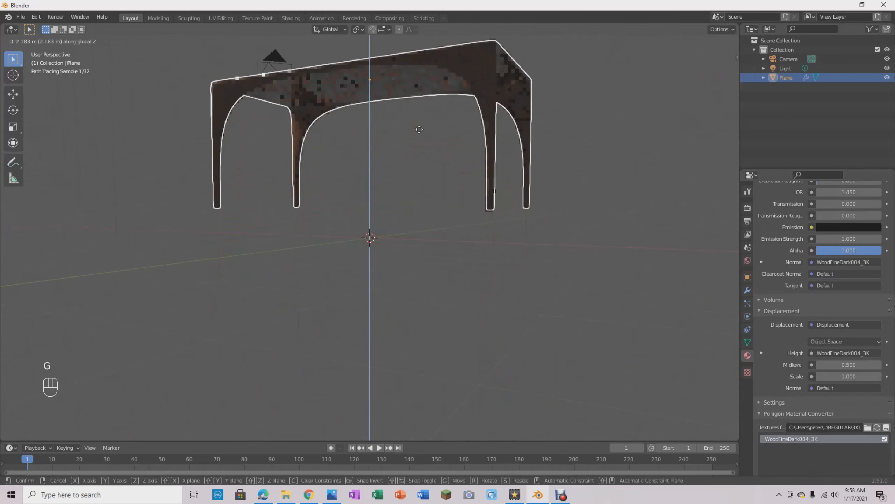
pyautogui.click(424, 138)
# - Add a plane at the origin as a floor under the table, set its size to 13.2 m, and deselect it
pyautogui.hotkey('shift', 'a')
pyautogui.moveTo(391, 258)
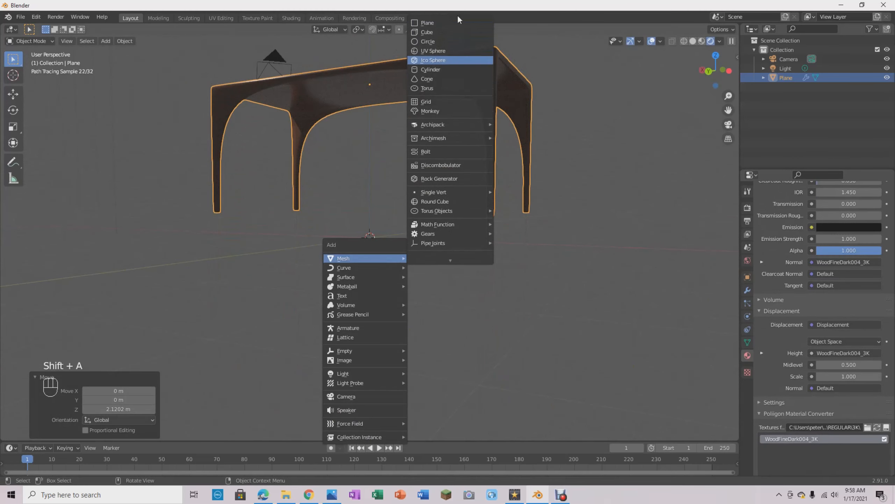
pyautogui.click(448, 22)
pyautogui.moveTo(521, 152); pyautogui.dragTo(540, 186, button='middle')
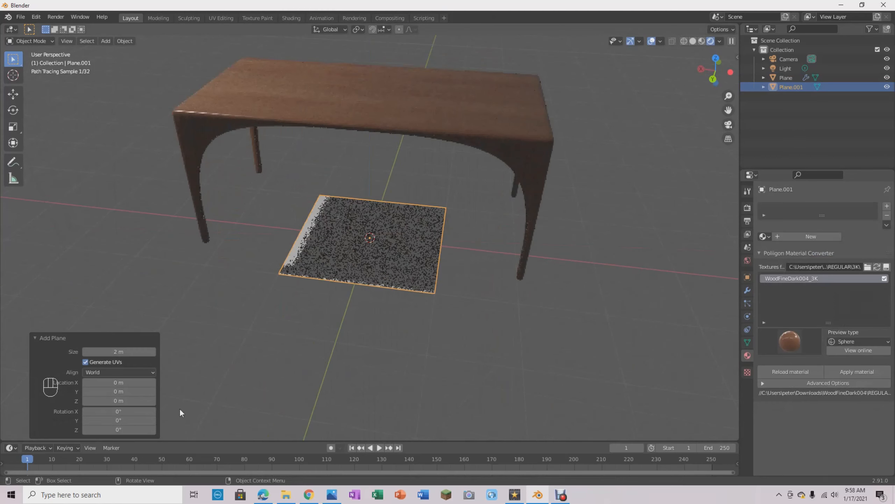
pyautogui.moveTo(114, 352); pyautogui.dragTo(1, 306)
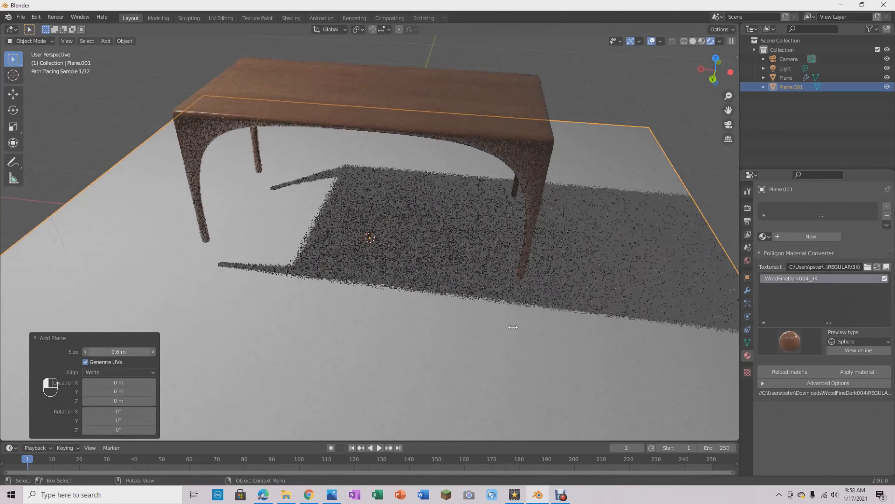
pyautogui.click(635, 67)
# - Lower the table about 0.36 m along the Z axis so its legs meet the floor plane
pyautogui.moveTo(589, 160); pyautogui.dragTo(567, 270, button='middle')
pyautogui.scroll(5, 567, 273)
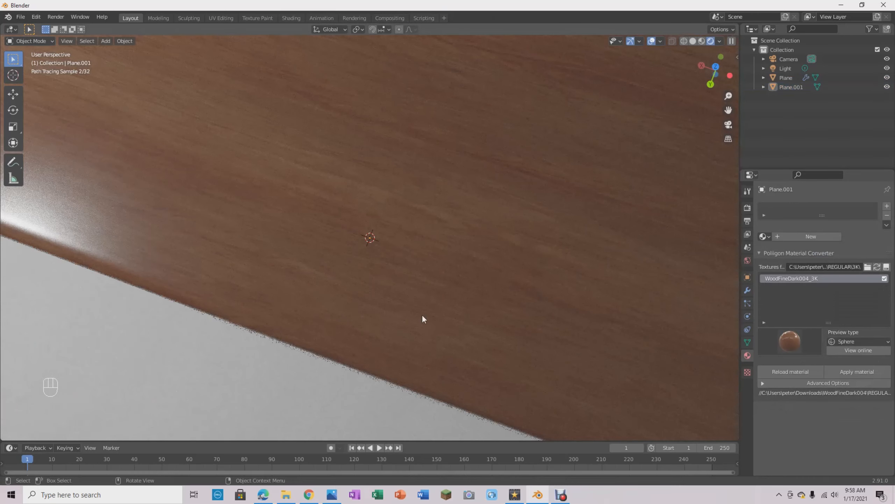
pyautogui.scroll(-8, 557, 261)
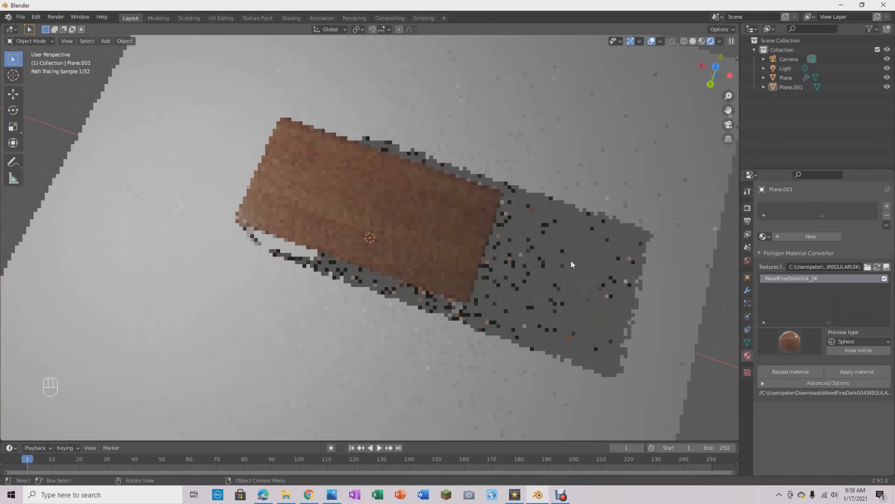
pyautogui.moveTo(571, 260); pyautogui.dragTo(608, 194, button='middle')
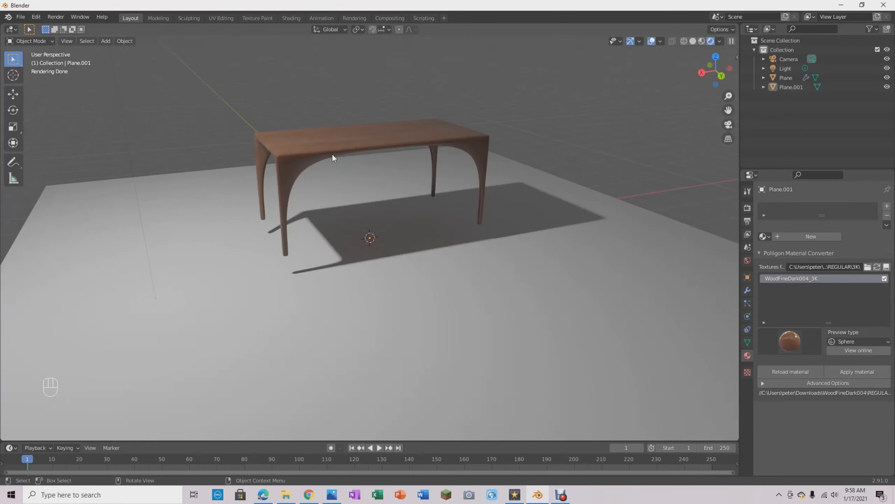
pyautogui.click(368, 149)
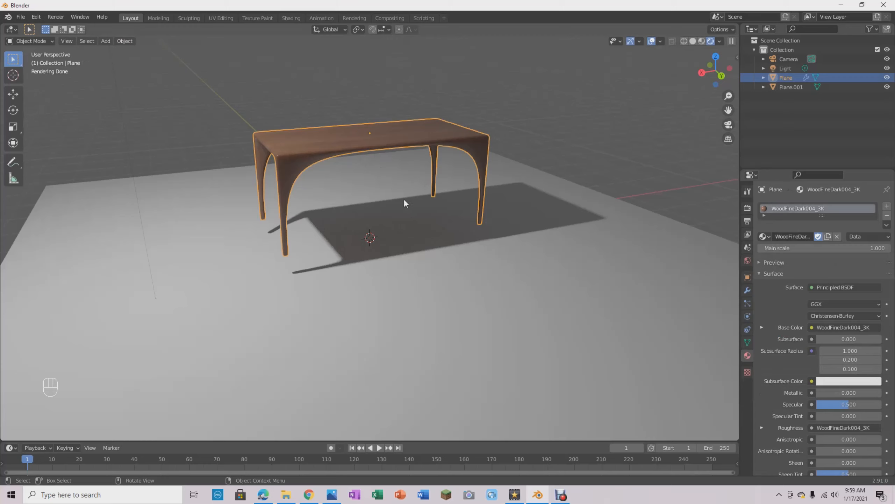
pyautogui.press('g')
pyautogui.press('z')
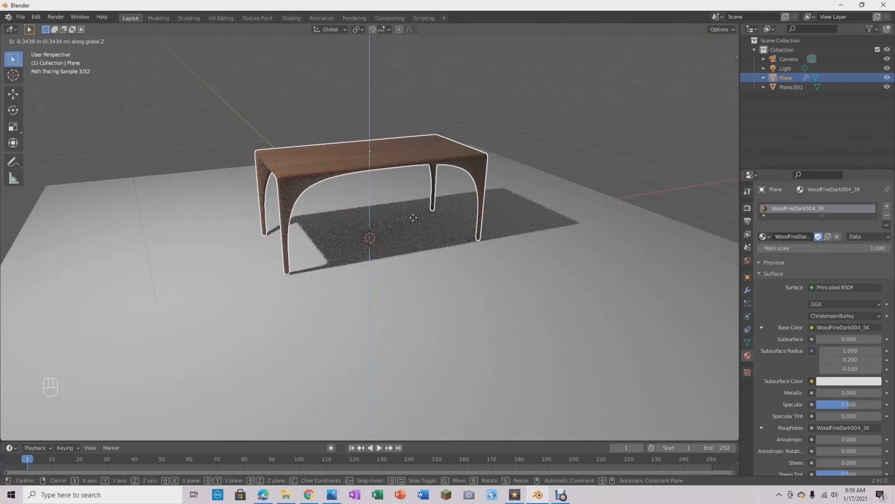
pyautogui.click(414, 219)
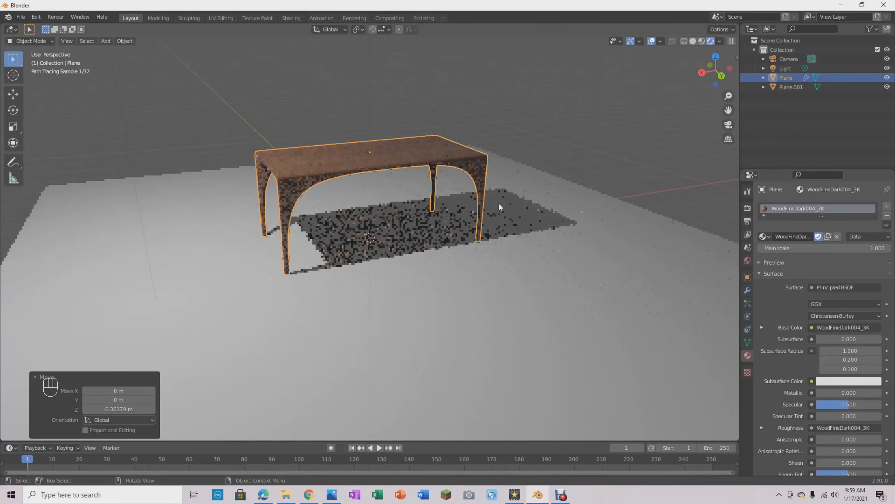
# - Select the scene camera and look through it to check how the table and floor are framed
pyautogui.moveTo(384, 280); pyautogui.dragTo(493, 274, button='middle')
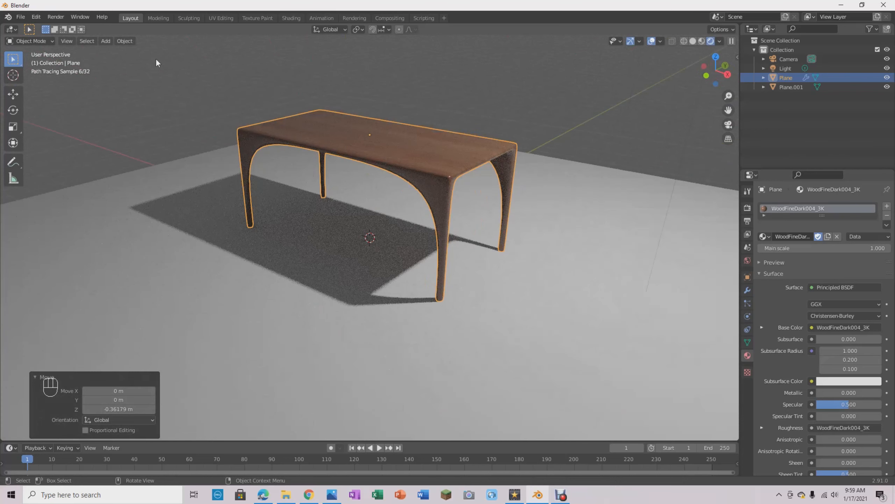
pyautogui.click(56, 17)
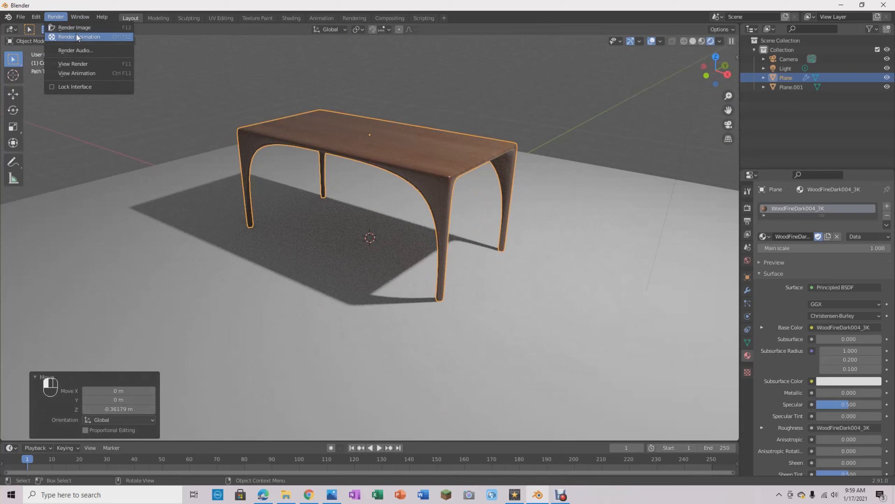
pyautogui.moveTo(400, 173)
pyautogui.mouseDown(button='middle')
pyautogui.moveTo(467, 207)
pyautogui.moveTo(481, 242)
pyautogui.moveTo(481, 209)
pyautogui.moveTo(462, 209)
pyautogui.mouseUp(button='middle')
pyautogui.scroll(-5, 435, 197)
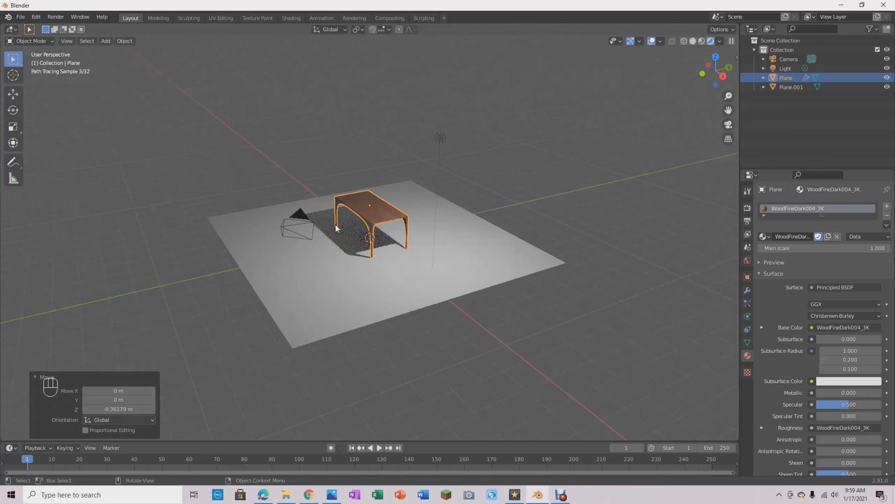
pyautogui.click(313, 226)
pyautogui.moveTo(397, 208)
pyautogui.mouseDown(button='middle')
pyautogui.moveTo(354, 216)
pyautogui.moveTo(347, 252)
pyautogui.moveTo(227, 203)
pyautogui.moveTo(173, 201)
pyautogui.moveTo(184, 220)
pyautogui.moveTo(274, 199)
pyautogui.moveTo(297, 143)
pyautogui.moveTo(475, 128)
pyautogui.moveTo(452, 146)
pyautogui.moveTo(400, 226)
pyautogui.moveTo(410, 243)
pyautogui.mouseUp(button='middle')
pyautogui.scroll(8, 414, 226)
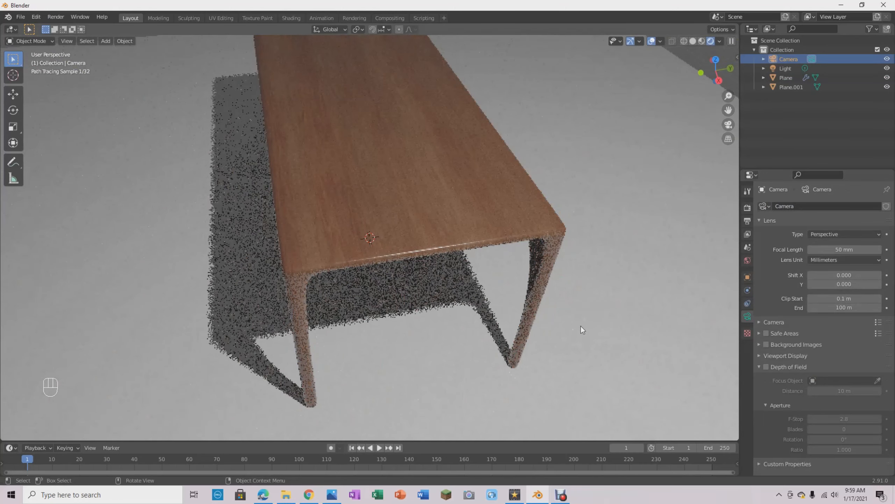
pyautogui.scroll(-8, 580, 325)
pyautogui.moveTo(373, 288); pyautogui.dragTo(406, 269, button='middle')
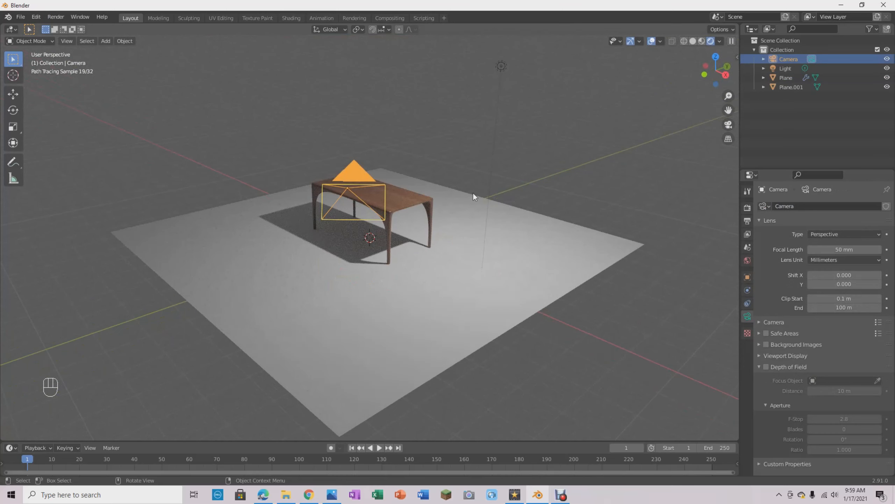
pyautogui.moveTo(554, 242); pyautogui.dragTo(538, 241, button='middle')
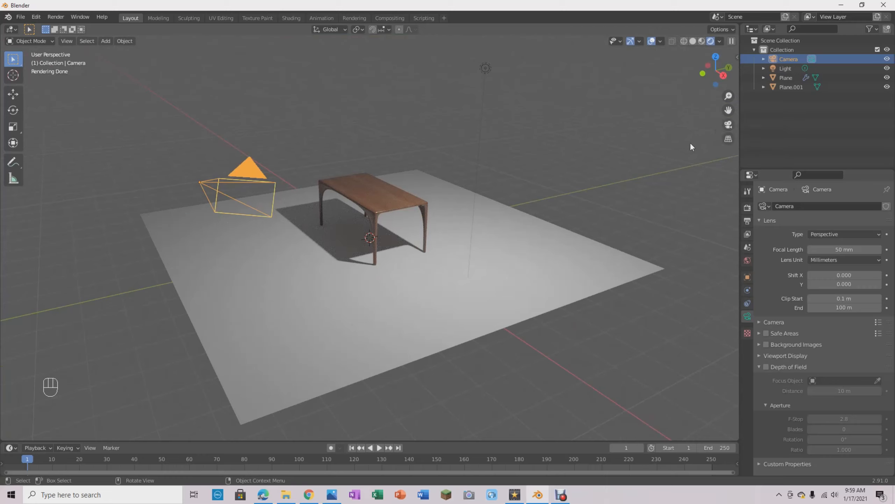
pyautogui.press('KP_0')
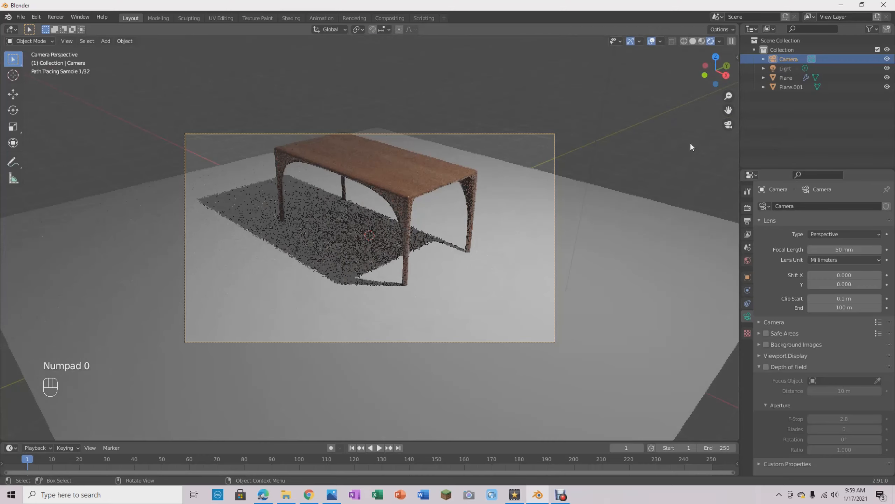
# - Scale the floor plane up uniformly to about 2.04 times its size so it extends past the camera frame
pyautogui.click(298, 275)
pyautogui.scroll(2, 297, 276)
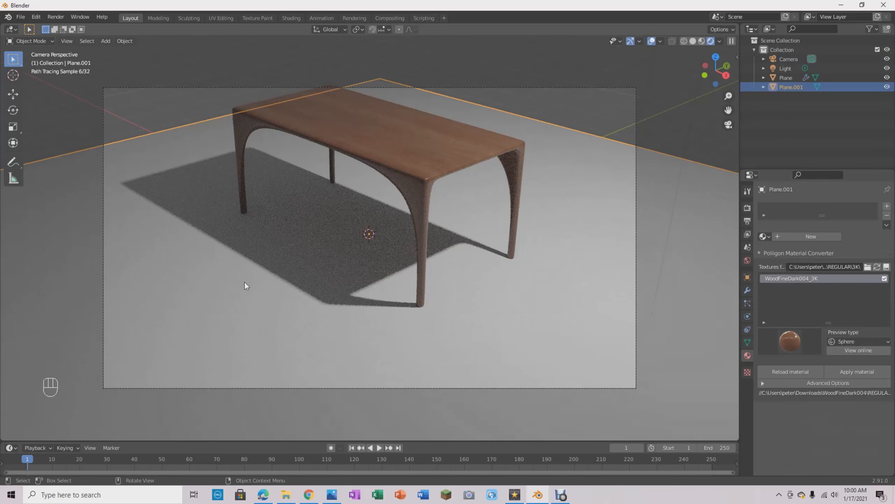
pyautogui.press('s')
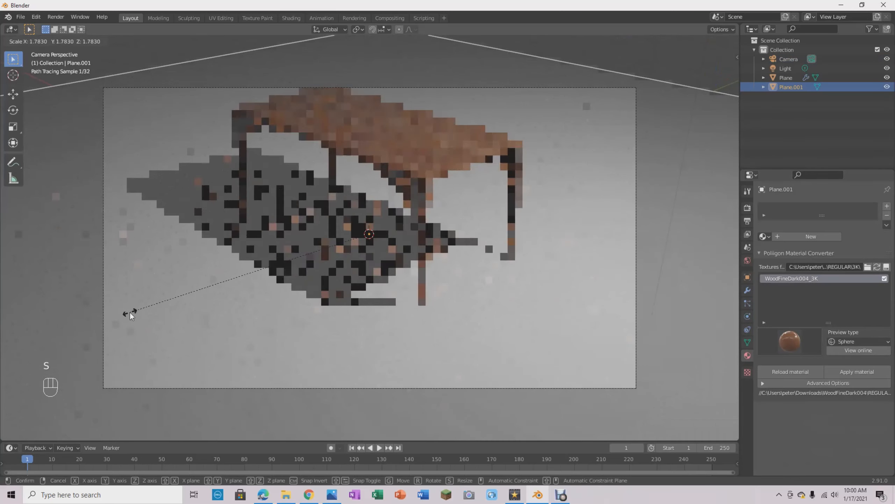
pyautogui.click(94, 321)
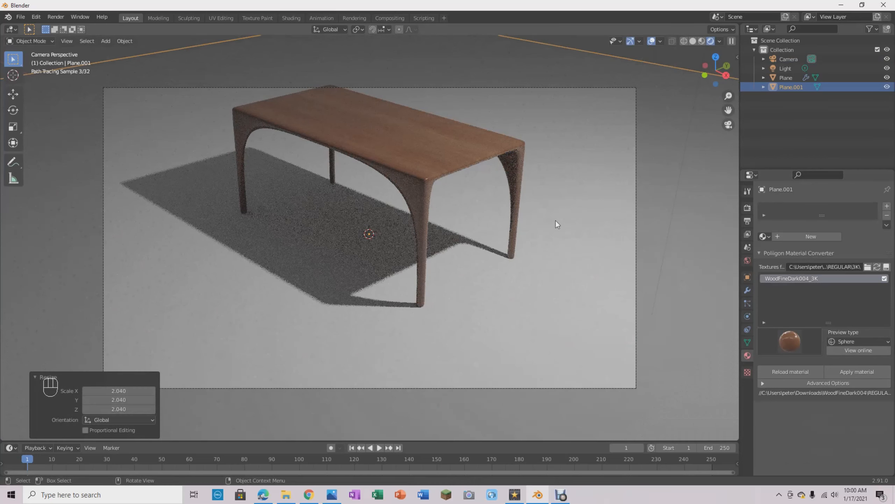
# - Select the scene camera from outside its view and try lowering it about 2.75 m along the global Z axis
pyautogui.moveTo(513, 295); pyautogui.dragTo(272, 274, button='middle')
pyautogui.click(484, 78)
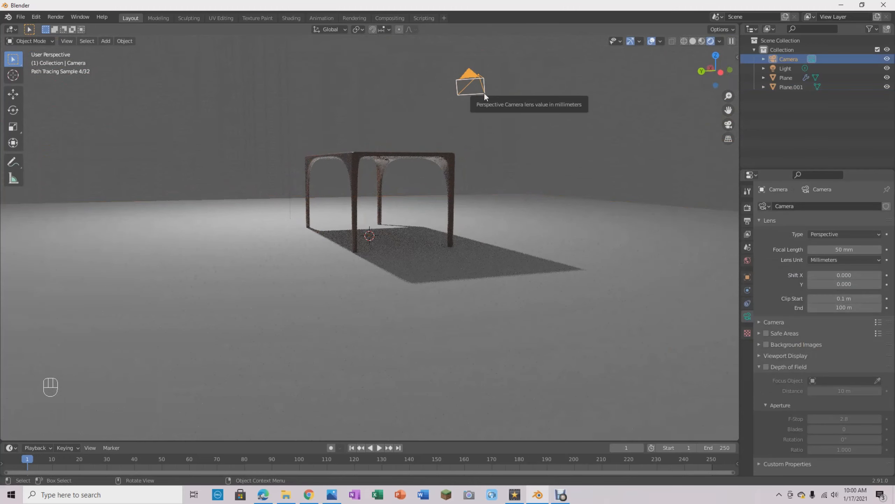
pyautogui.press('g')
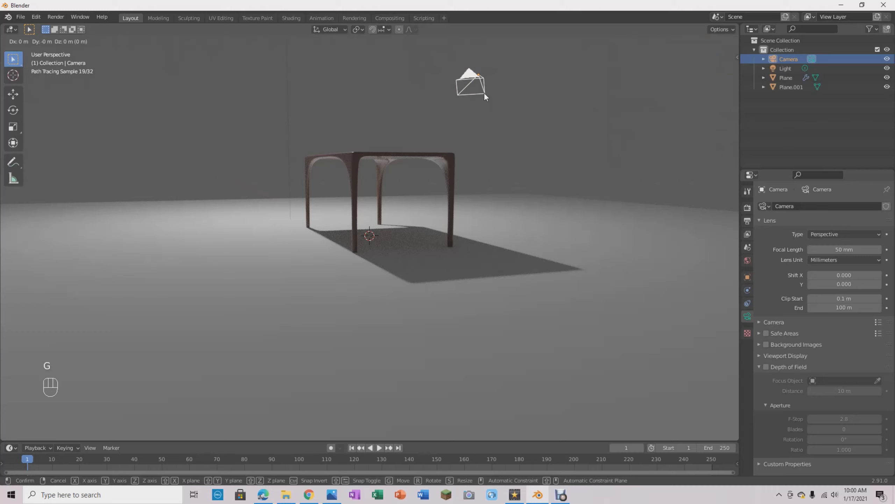
pyautogui.press('z')
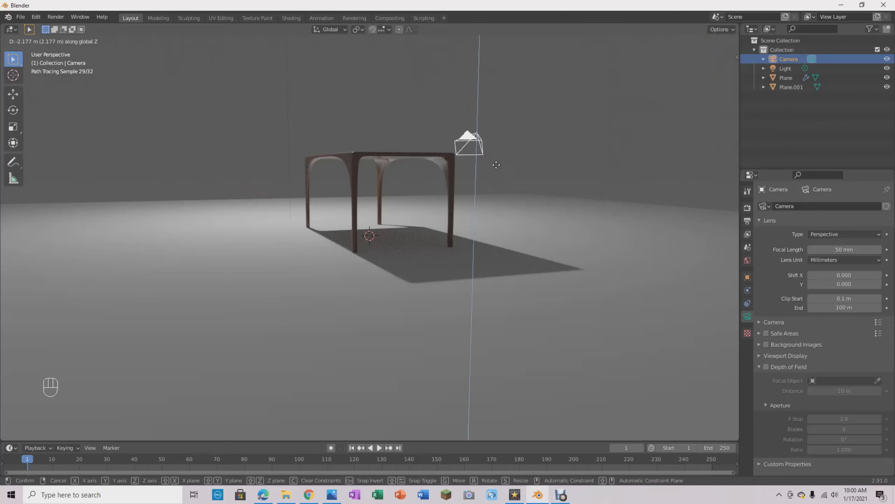
pyautogui.click(496, 165)
# - Try shifting the camera about -4.17 m along the global Y axis and along the global X axis
pyautogui.press('g')
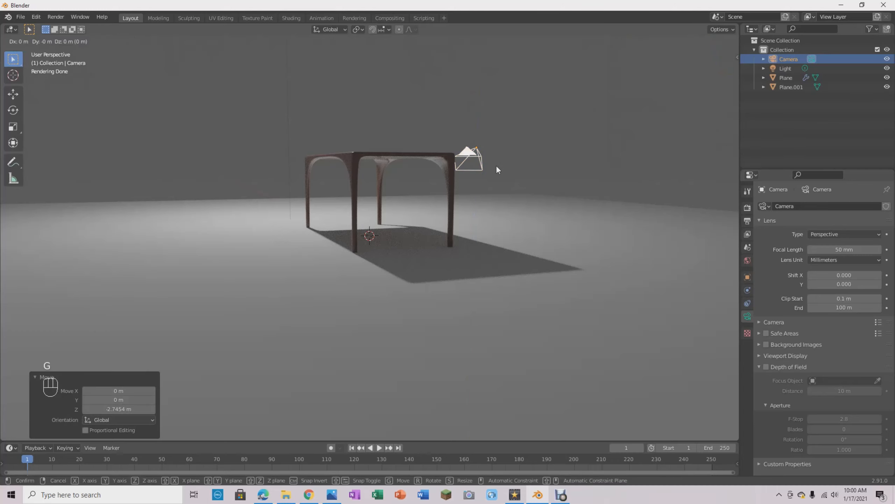
pyautogui.press('y')
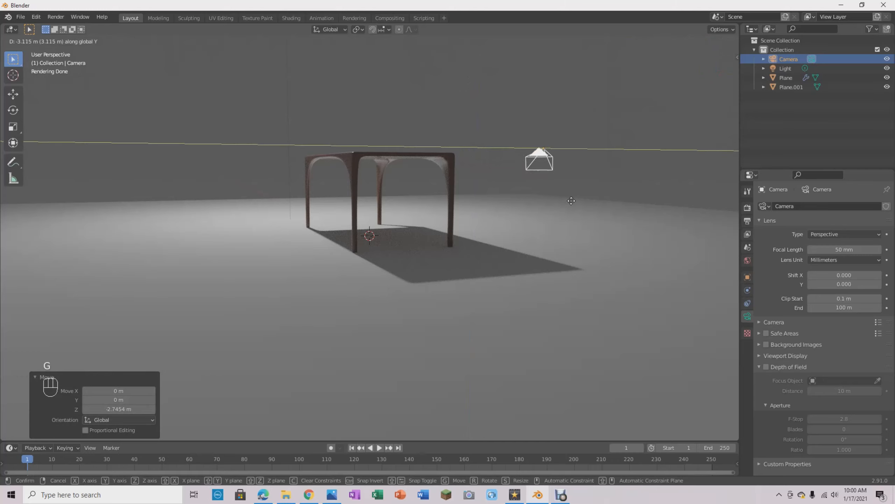
pyautogui.click(581, 204)
pyautogui.press('g')
pyautogui.press('x')
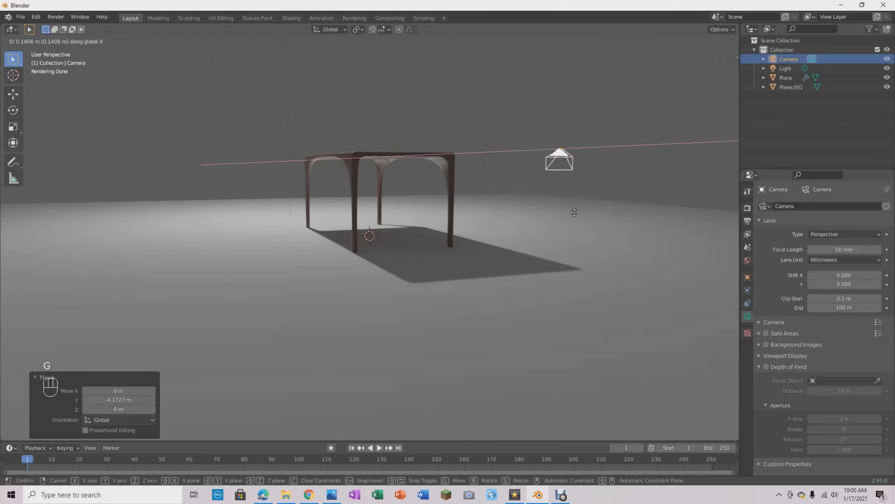
pyautogui.click(543, 232)
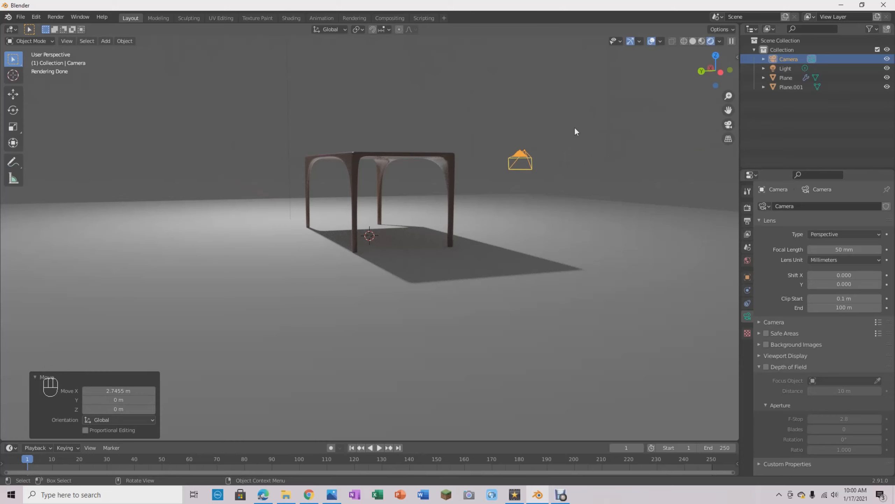
# - Undo the camera's Z, Y and X moves
pyautogui.hotkey('ctrl', 'z')
pyautogui.hotkey('ctrl', 'z')
pyautogui.hotkey('ctrl', 'z')
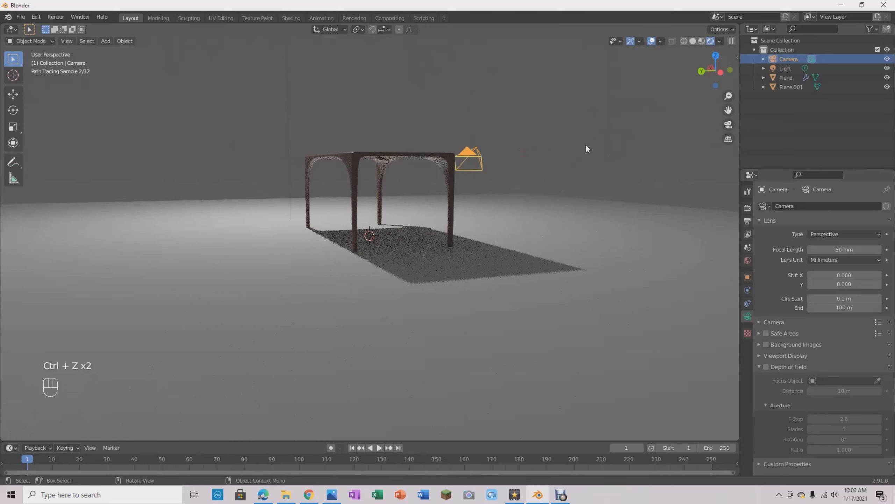
# - Return to the camera's view and enable the Camera to View lock so that view navigation moves the camera
pyautogui.moveTo(506, 180); pyautogui.dragTo(491, 186, button='middle')
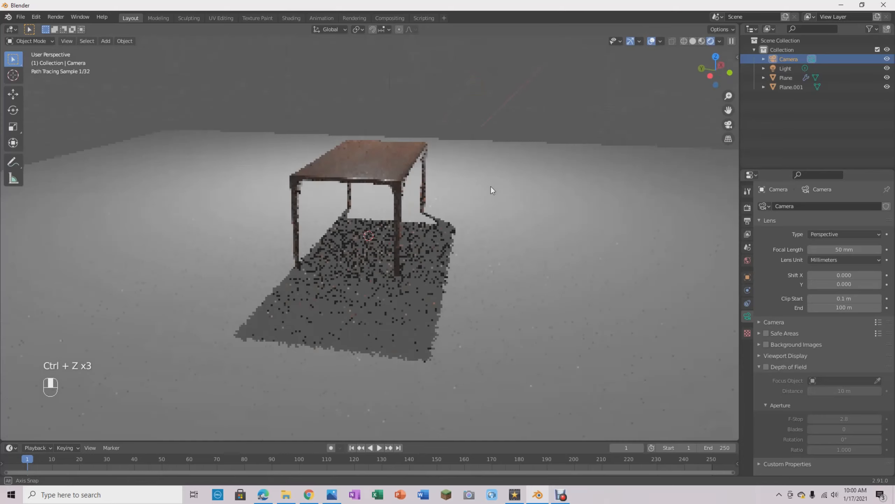
pyautogui.press('KP_0')
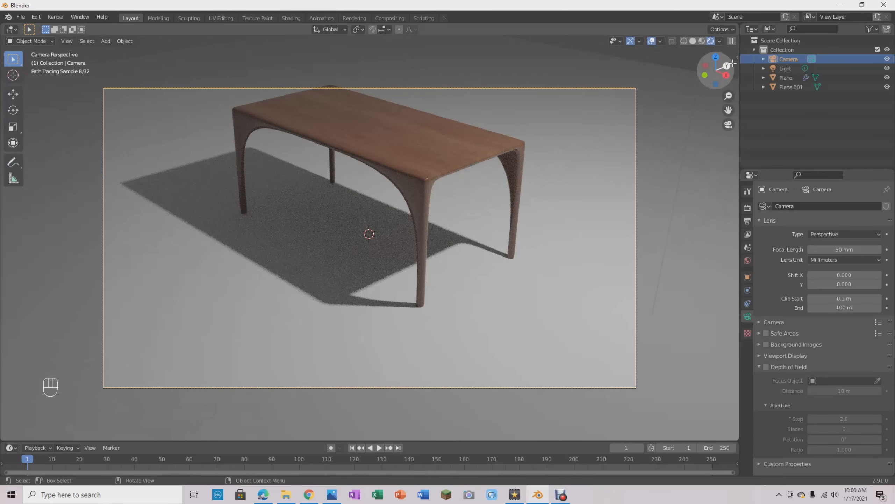
pyautogui.press('n')
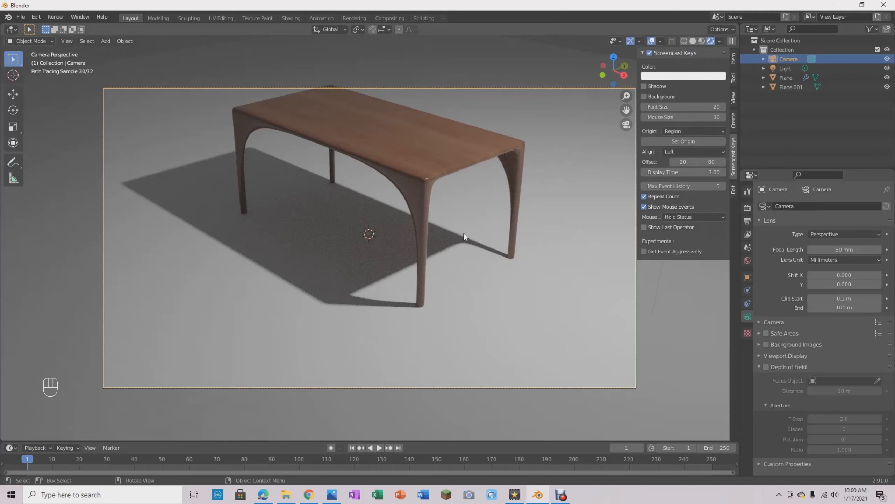
pyautogui.press('n')
pyautogui.press('n')
pyautogui.press('n')
pyautogui.press('n')
pyautogui.press('n')
pyautogui.press('n')
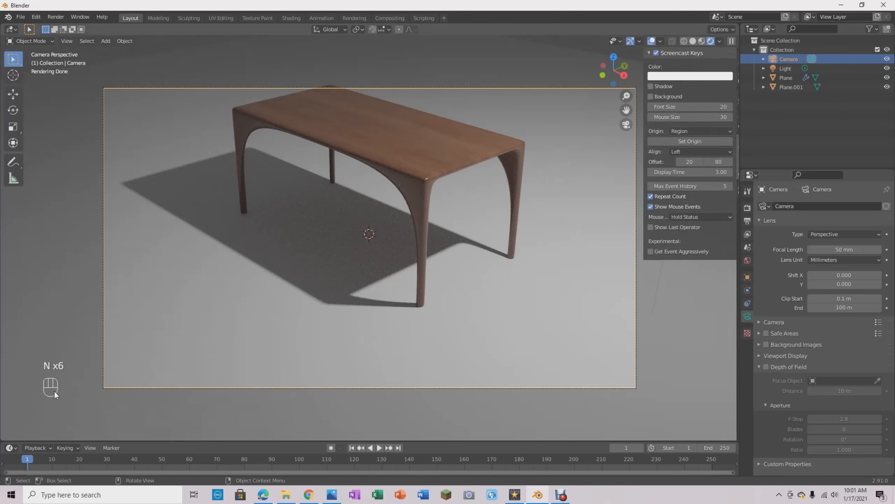
pyautogui.press('n')
pyautogui.press('n')
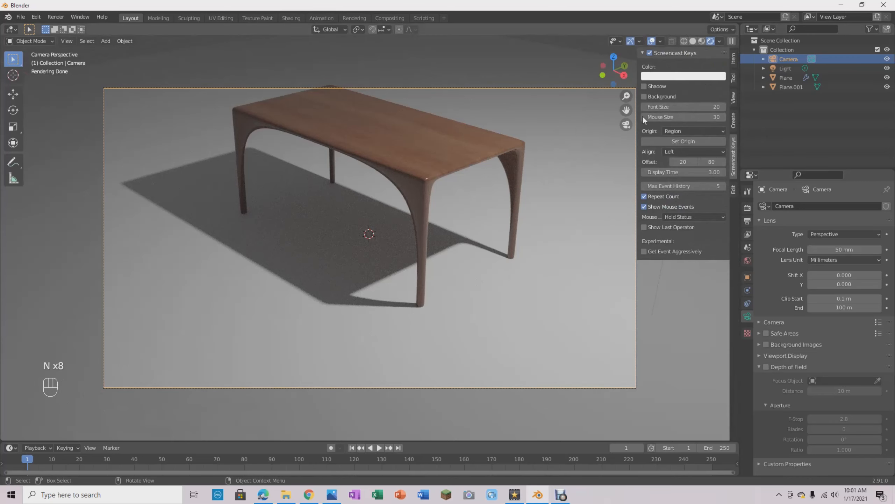
pyautogui.click(734, 99)
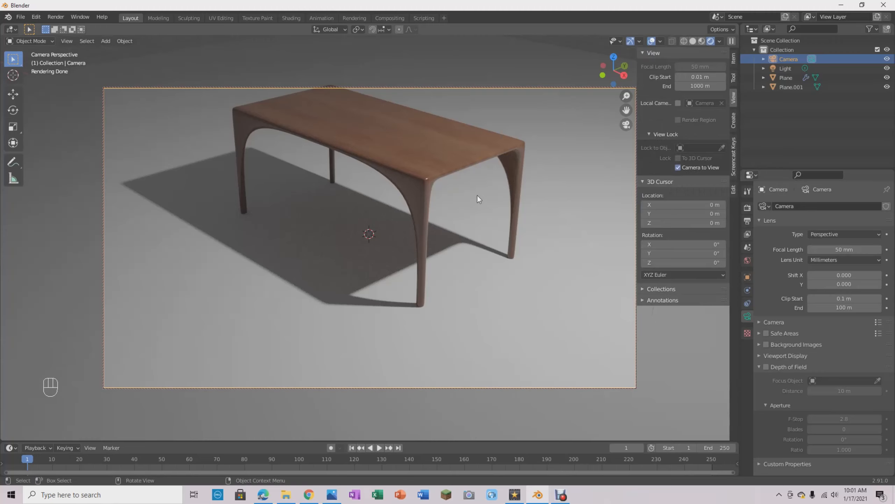
pyautogui.press('n')
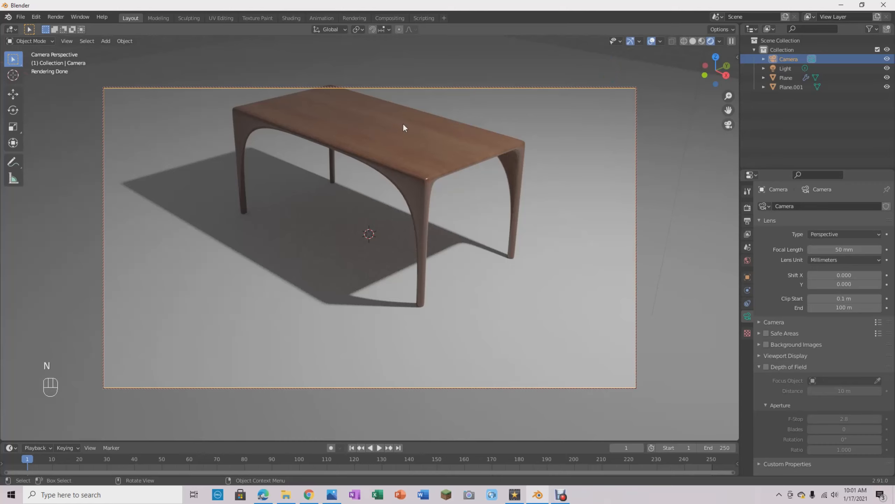
# - Swing the locked camera around to another side of the table and scale the floor plane up about 1.55 times
pyautogui.moveTo(395, 168)
pyautogui.keyDown('shift'); pyautogui.mouseDown(button='middle')
pyautogui.moveTo(397, 195)
pyautogui.moveTo(422, 225)
pyautogui.moveTo(402, 270)
pyautogui.moveTo(401, 188)
pyautogui.moveTo(432, 275)
pyautogui.moveTo(535, 256)
pyautogui.moveTo(443, 233)
pyautogui.moveTo(419, 203)
pyautogui.moveTo(426, 198)
pyautogui.moveTo(421, 228)
pyautogui.moveTo(440, 231)
pyautogui.moveTo(412, 230)
pyautogui.moveTo(497, 234)
pyautogui.moveTo(307, 230)
pyautogui.moveTo(372, 255)
pyautogui.moveTo(389, 250)
pyautogui.mouseUp(button='middle'); pyautogui.keyUp('shift')
pyautogui.click(588, 163)
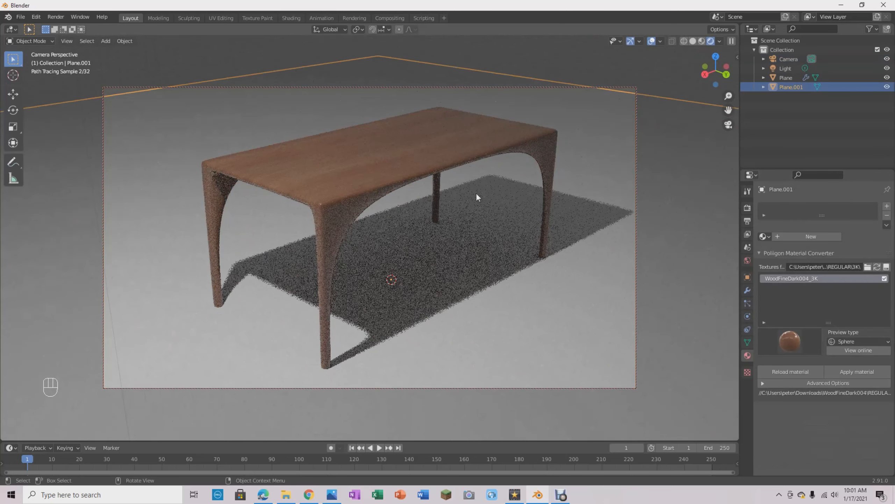
pyautogui.press('s')
pyautogui.click(557, 184)
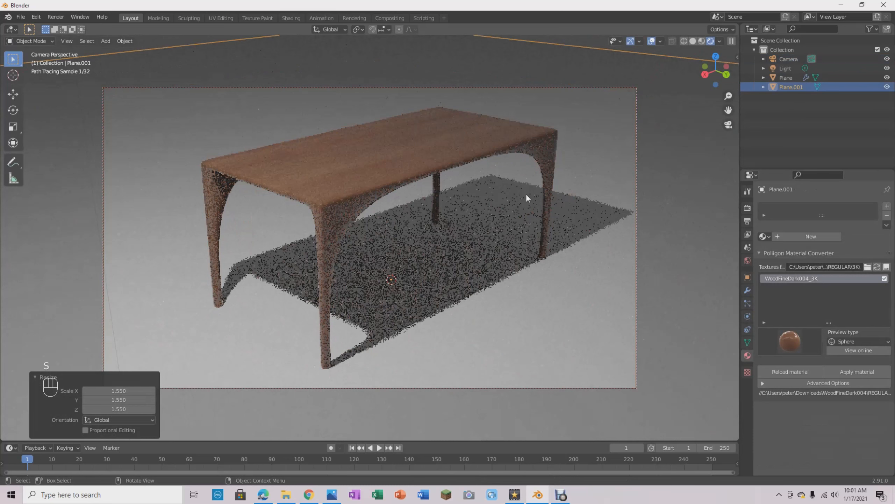
# - Adjust the camera framing slightly around the table and start rendering the image
pyautogui.click(722, 126)
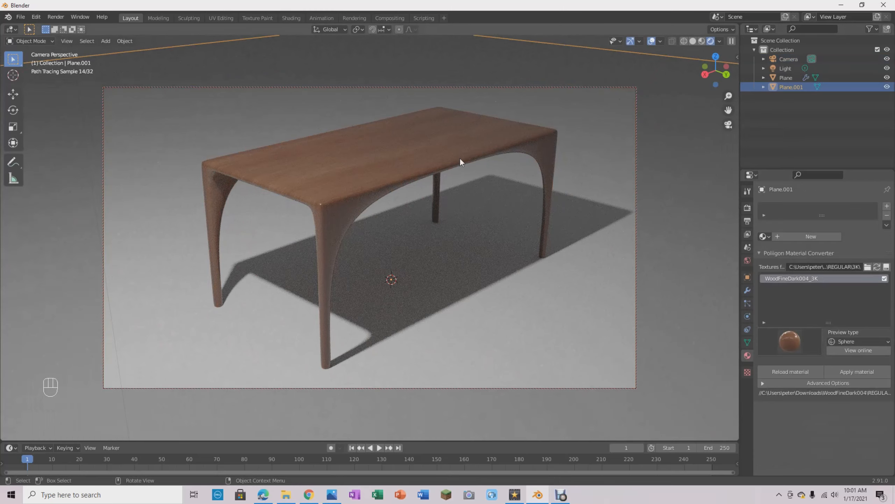
pyautogui.keyDown('shift'); pyautogui.moveTo(569, 181); pyautogui.dragTo(552, 180, button='middle'); pyautogui.keyUp('shift')
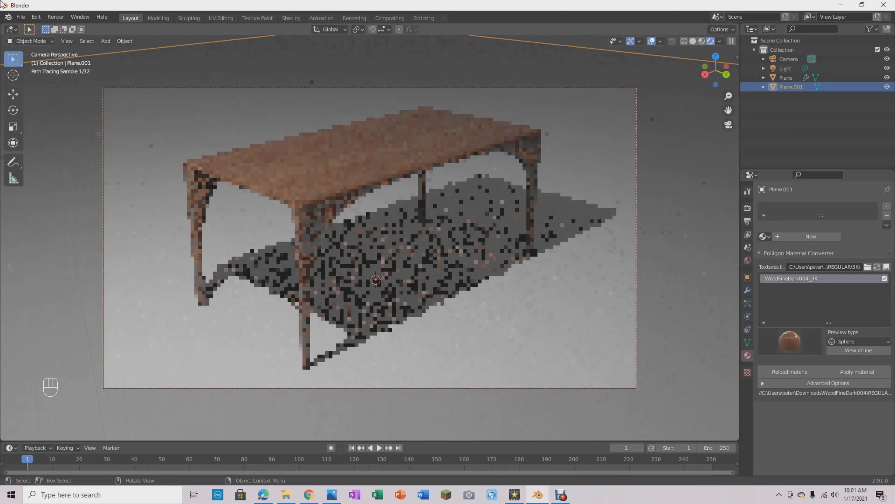
pyautogui.click(56, 17)
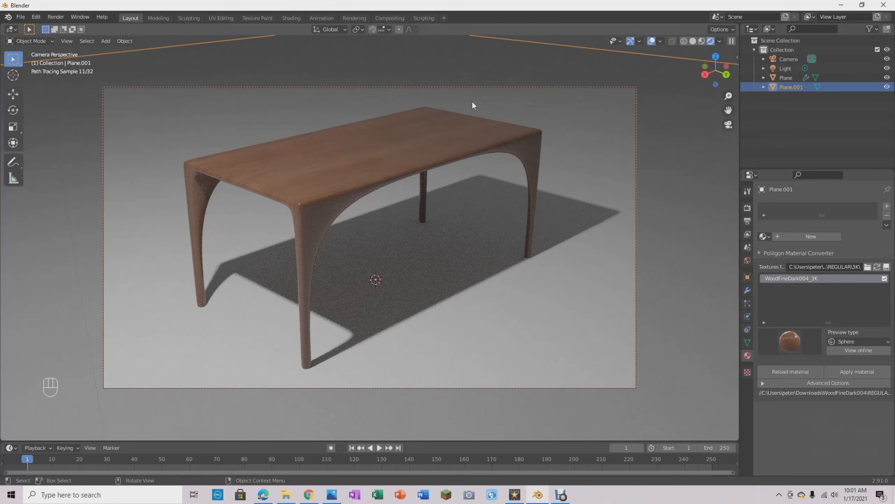
pyautogui.press('F12')
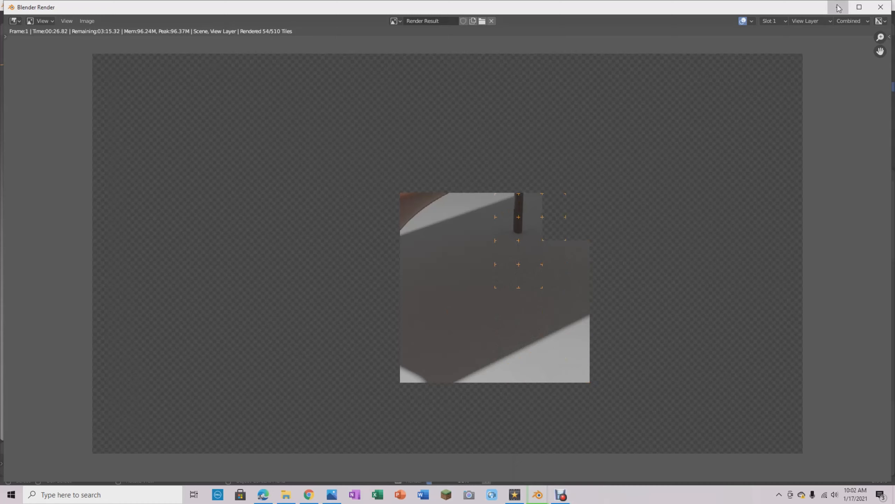
# - Minimize the render window to show the scene, and bring it back to check the render in progress
pyautogui.click(839, 7)
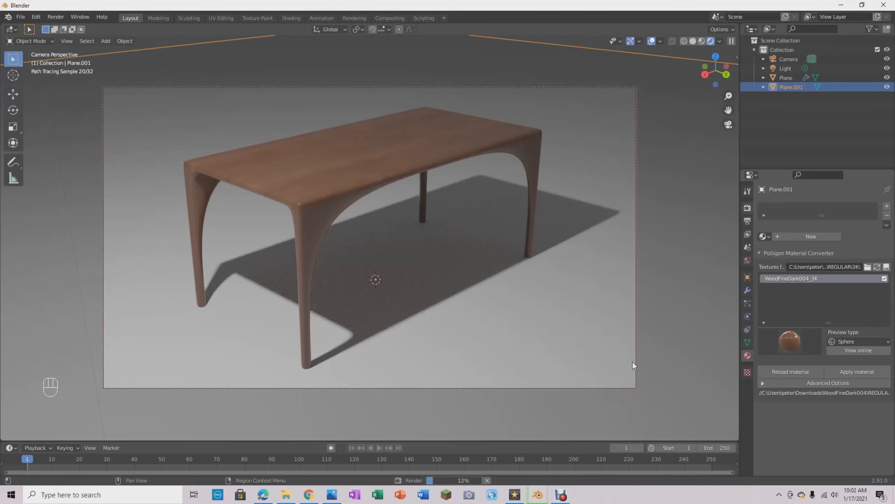
pyautogui.moveTo(532, 500)
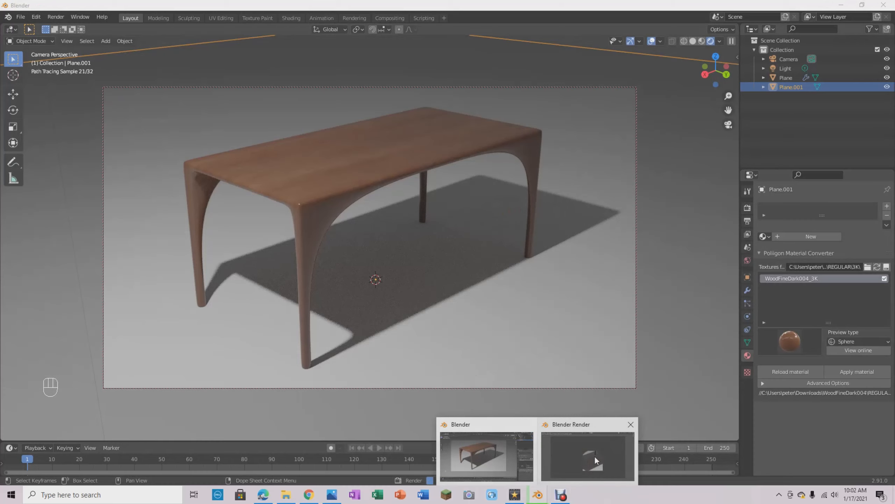
pyautogui.click(594, 456)
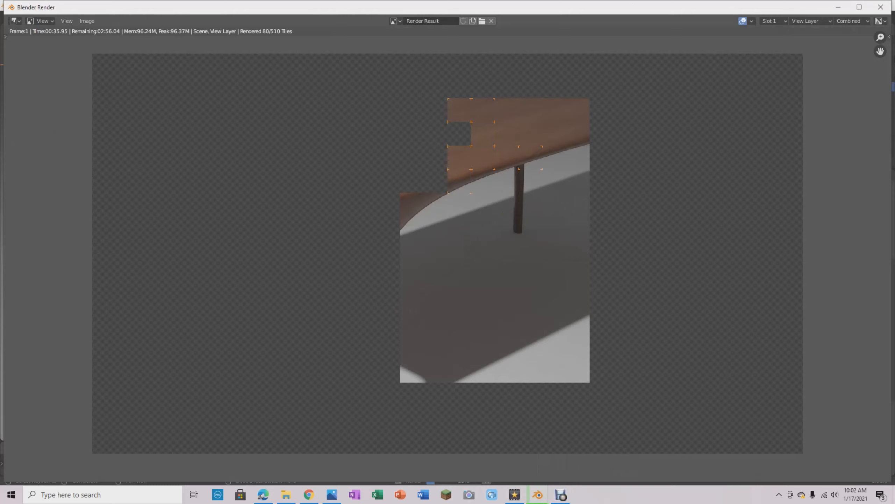
# - Minimize the render window, try GPU Compute as the Cycles render device, and set the device back to CPU
pyautogui.click(840, 8)
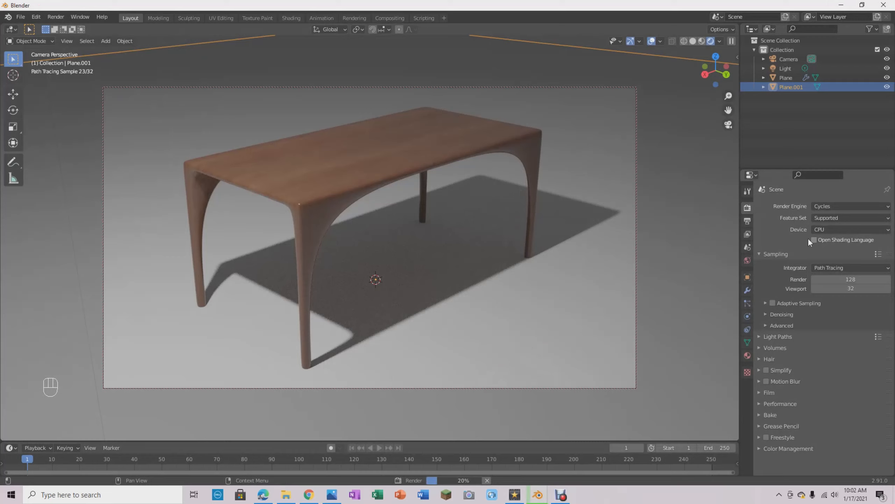
pyautogui.click(842, 229)
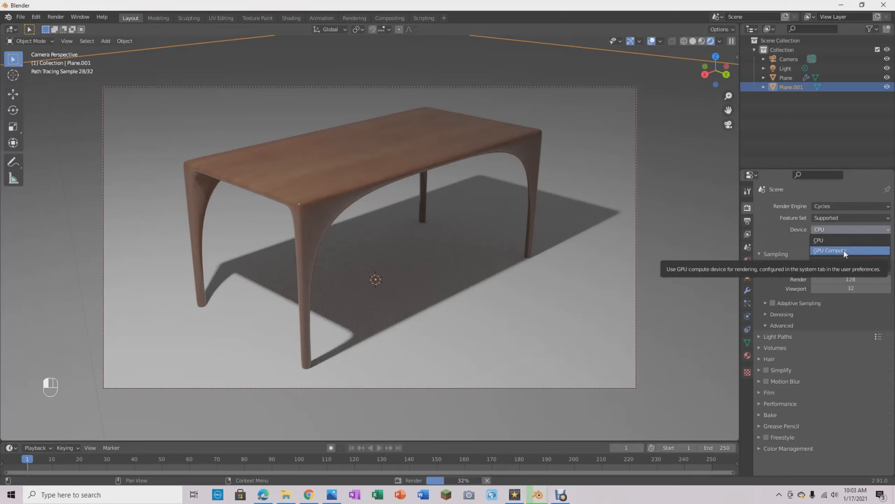
pyautogui.click(853, 250)
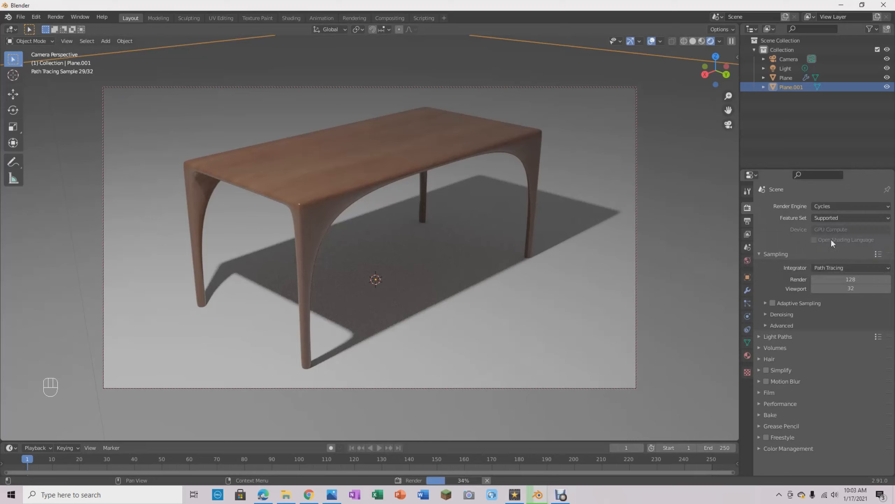
pyautogui.click(834, 229)
pyautogui.click(829, 241)
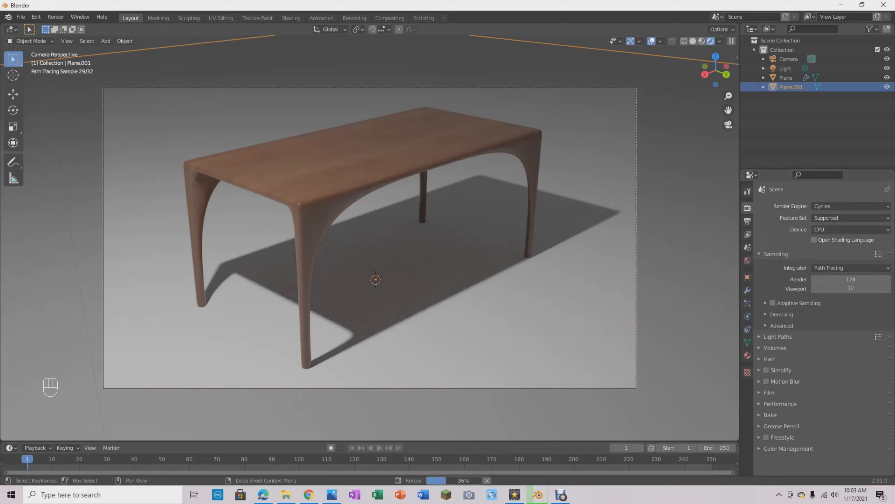
# - Reopen the Blender Render window to examine how the table image is progressing
pyautogui.moveTo(545, 498)
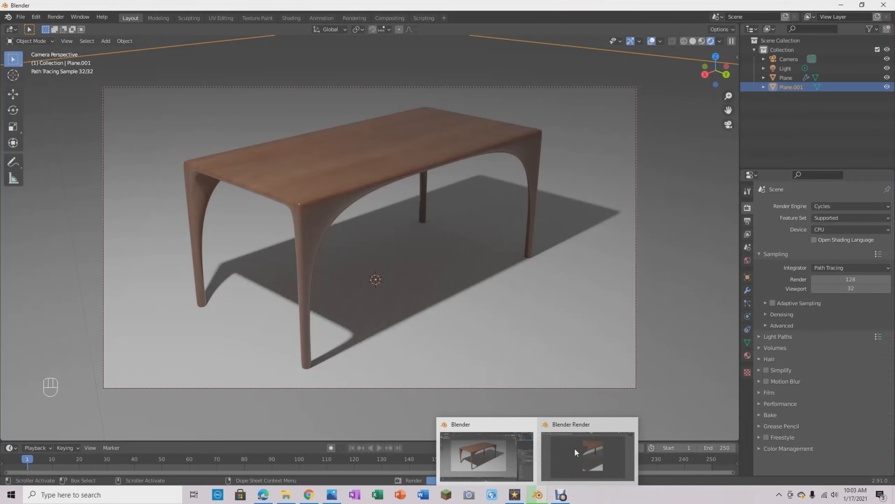
pyautogui.click(593, 453)
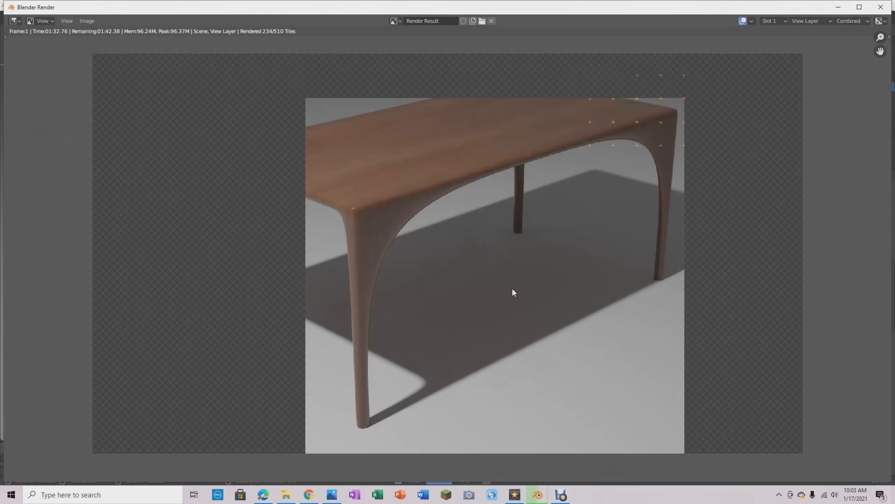